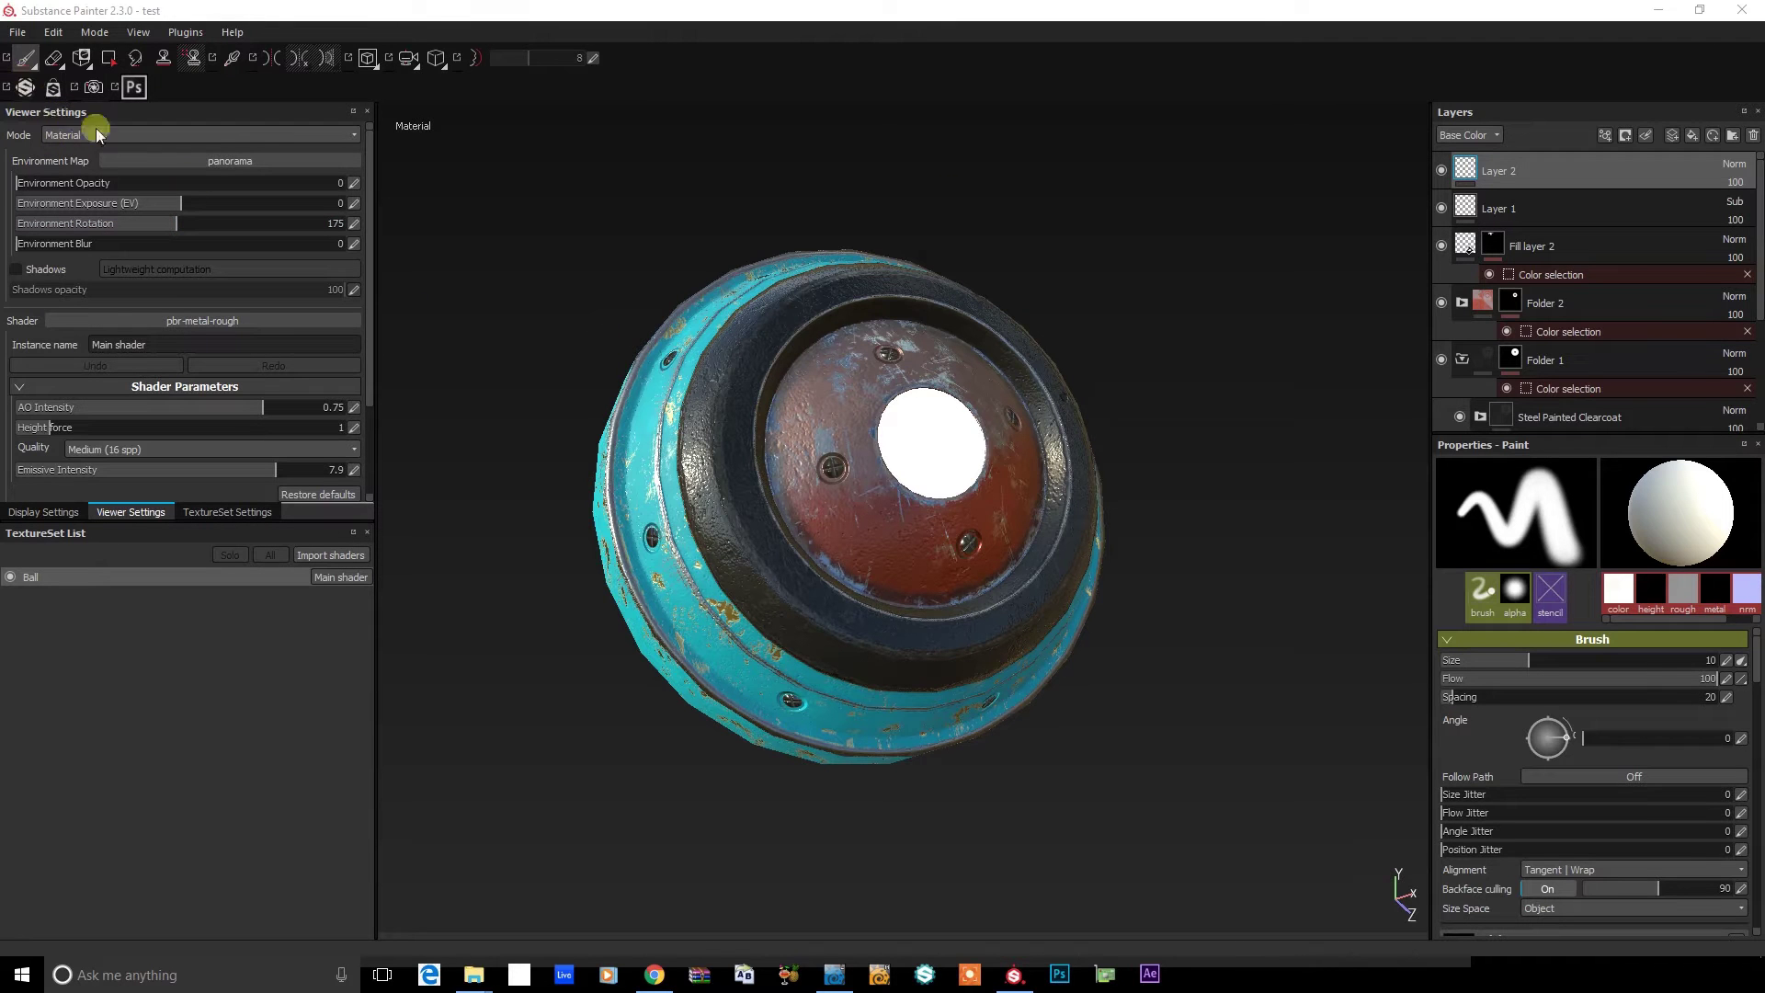
Open Substance Painter's File menu to reach Export Textures
click(12, 32)
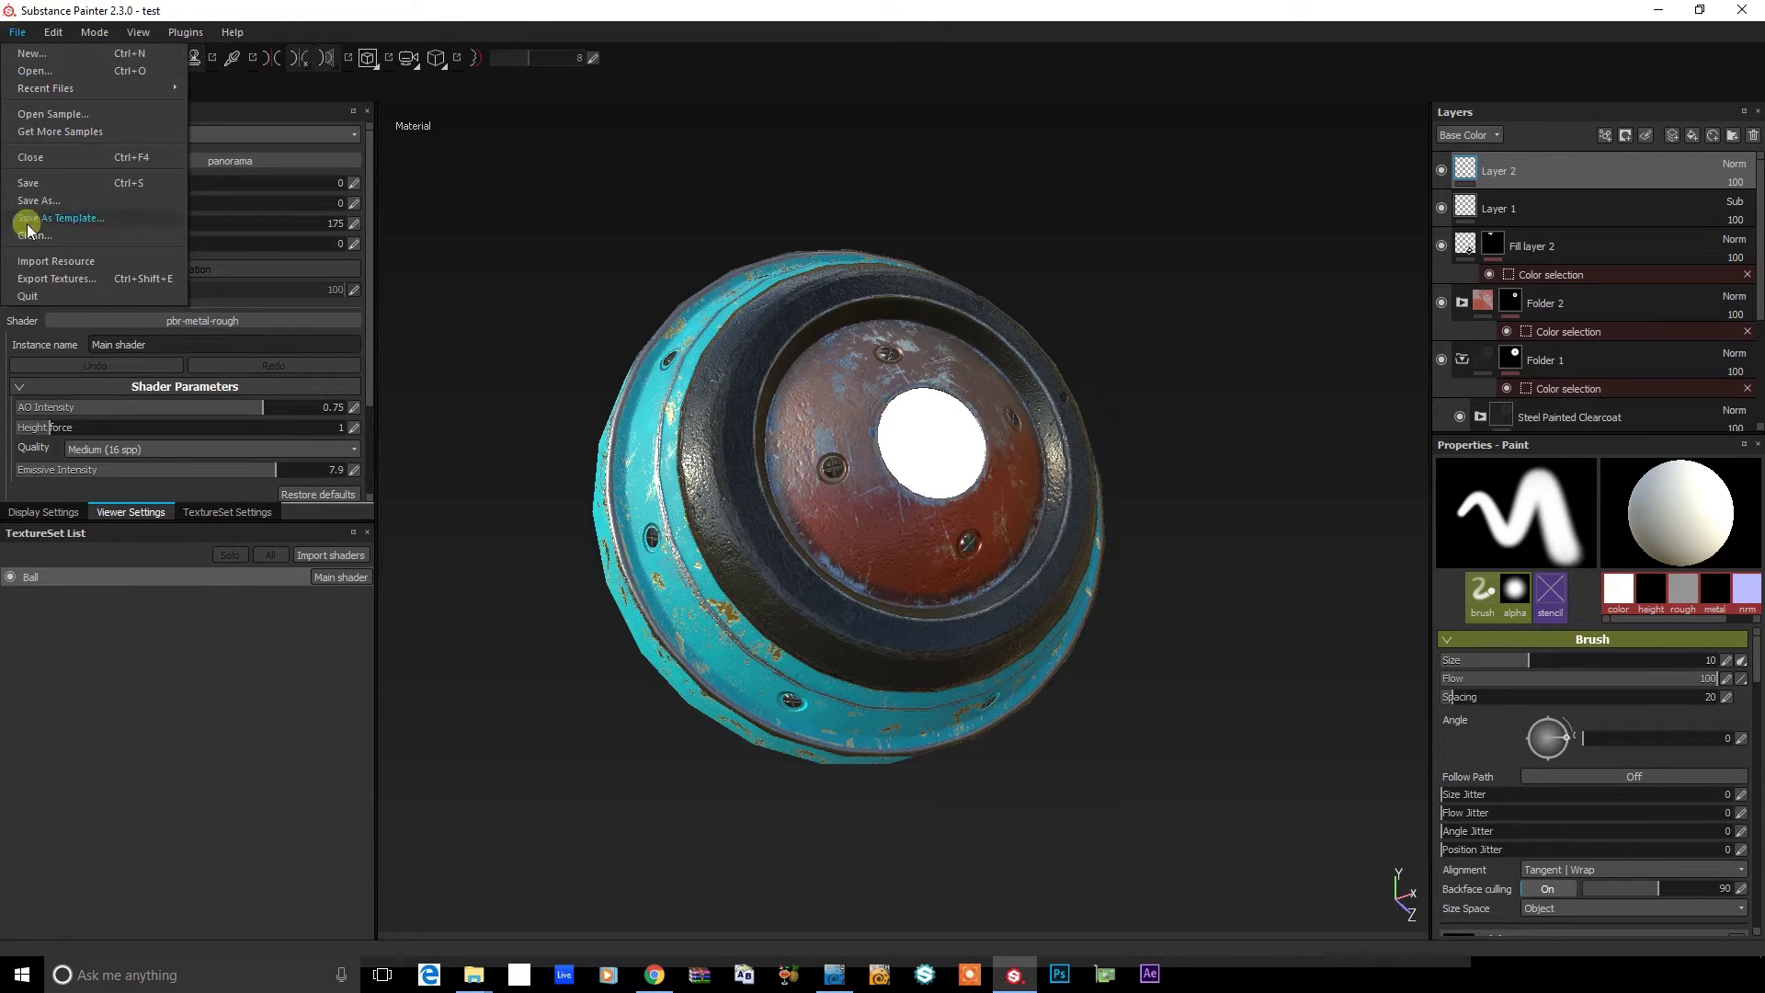
Open Export Textures and select the Native_Lightwave preset on the Configuration tab
click(84, 284)
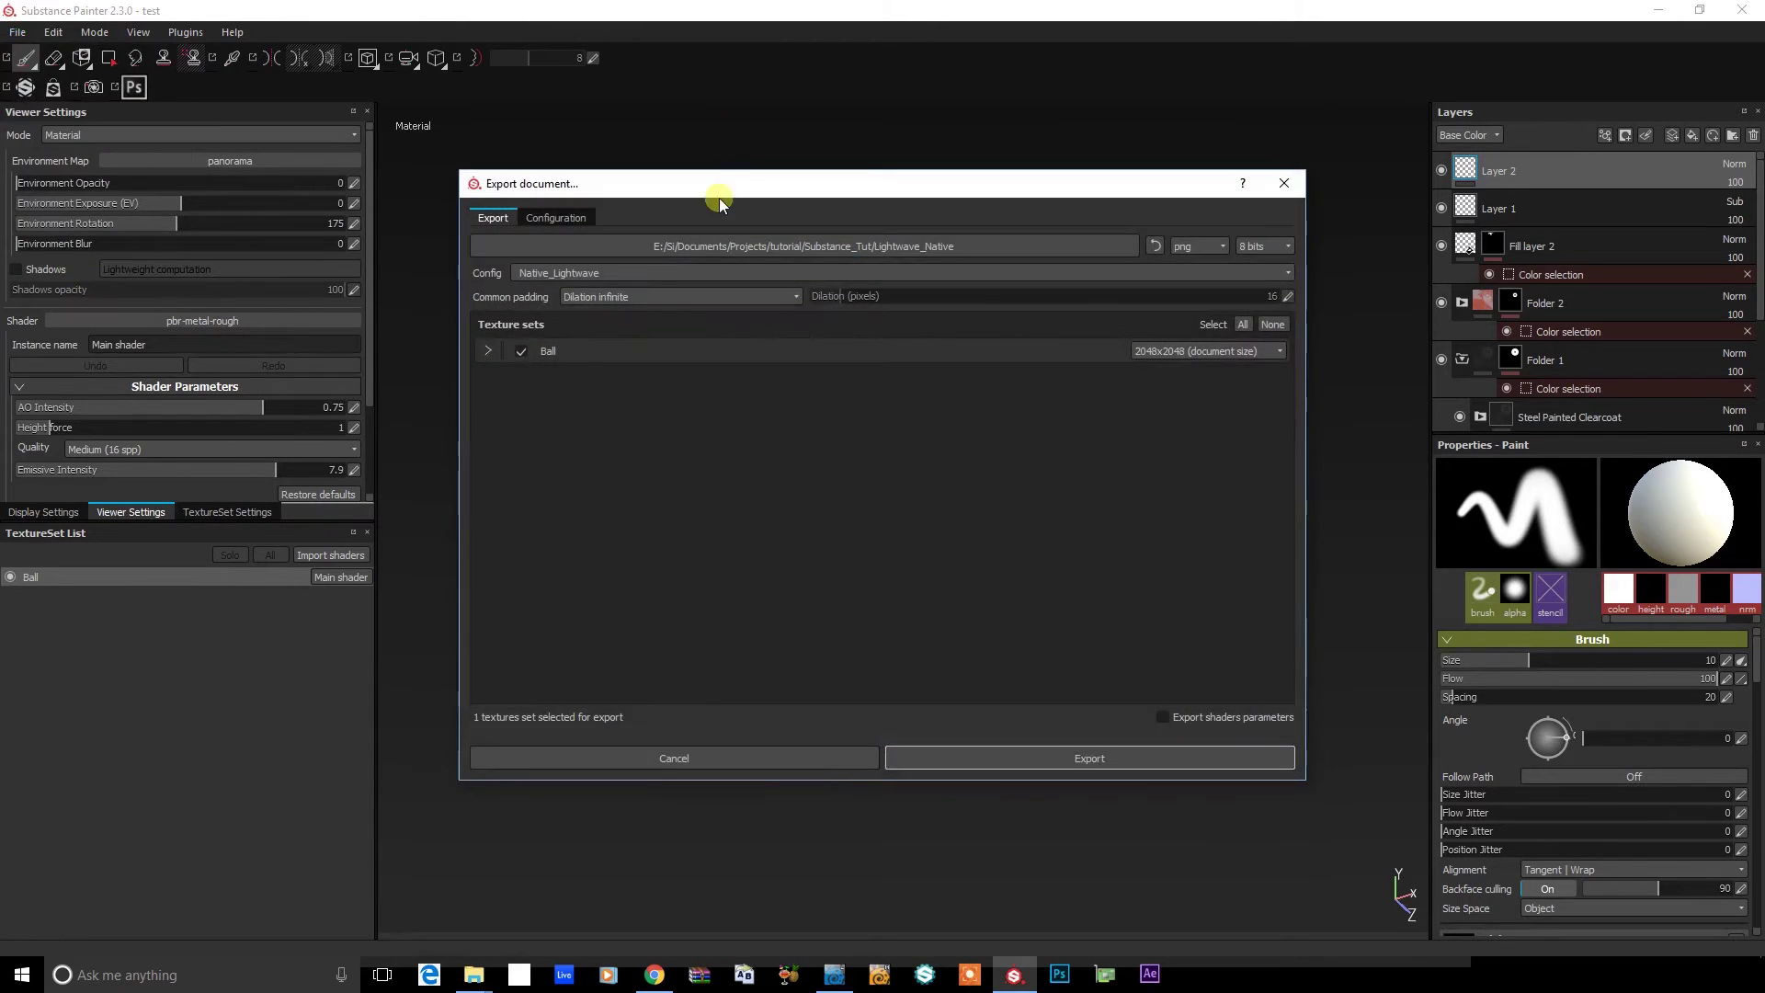
drag(713, 196, 952, 227)
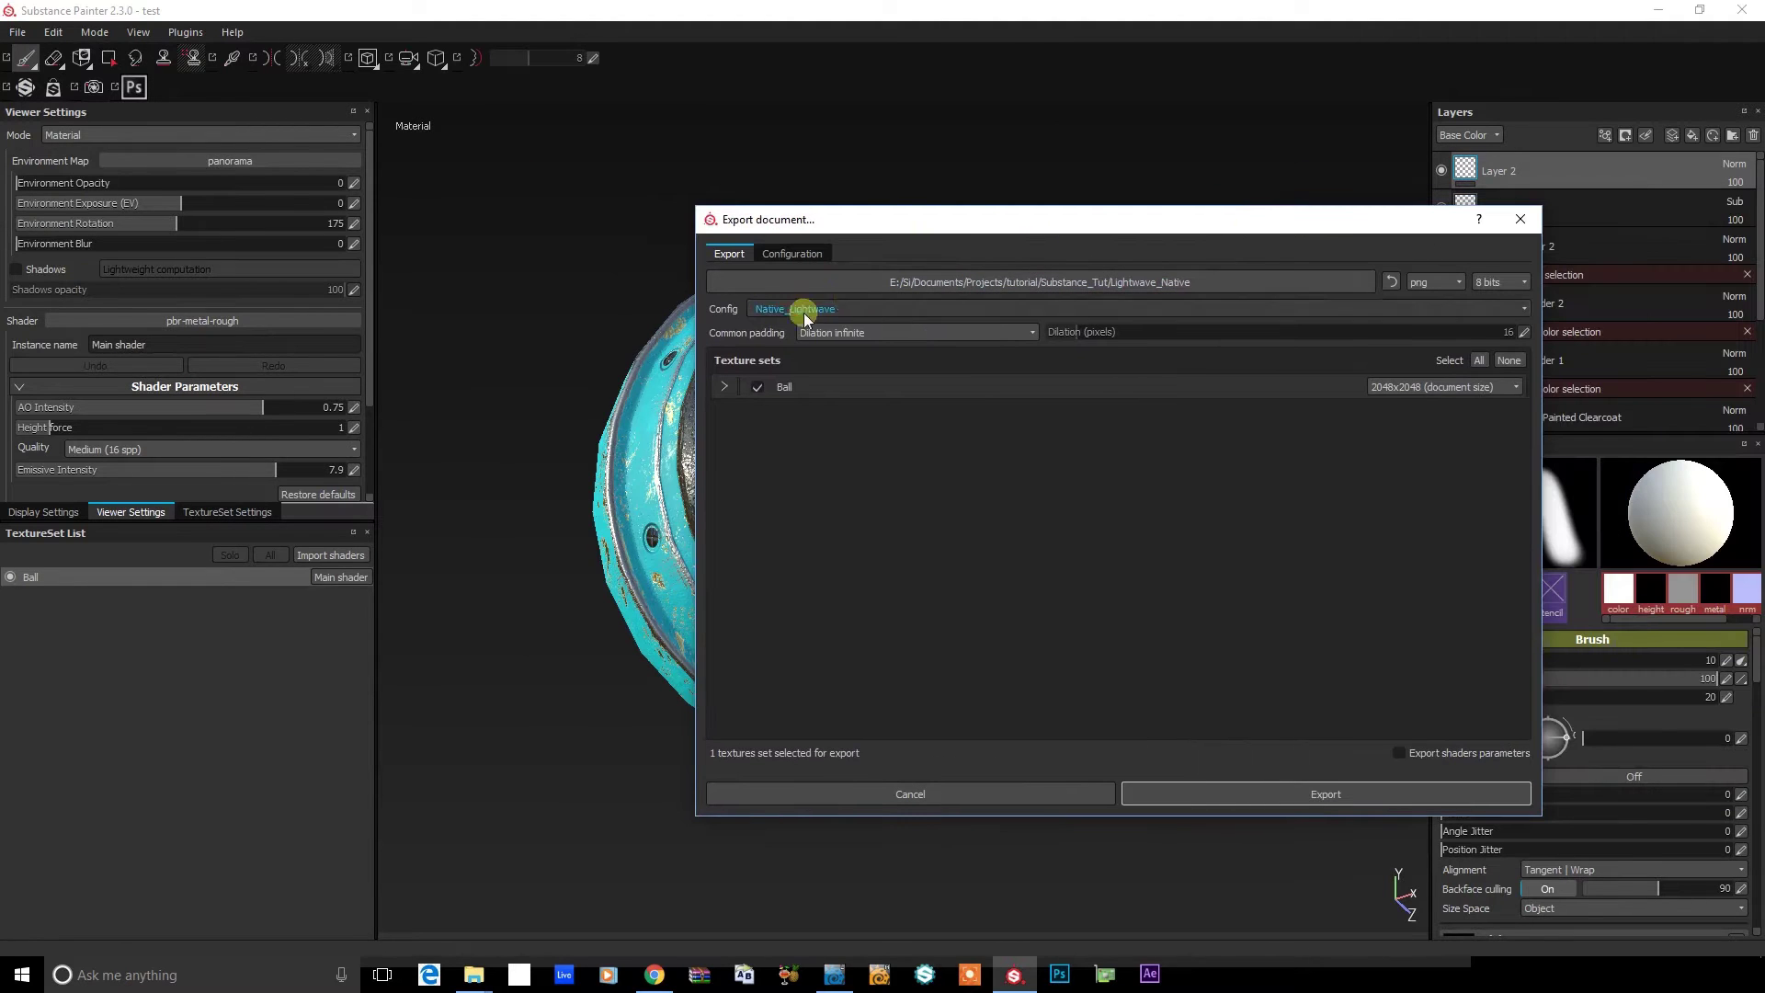
click(778, 255)
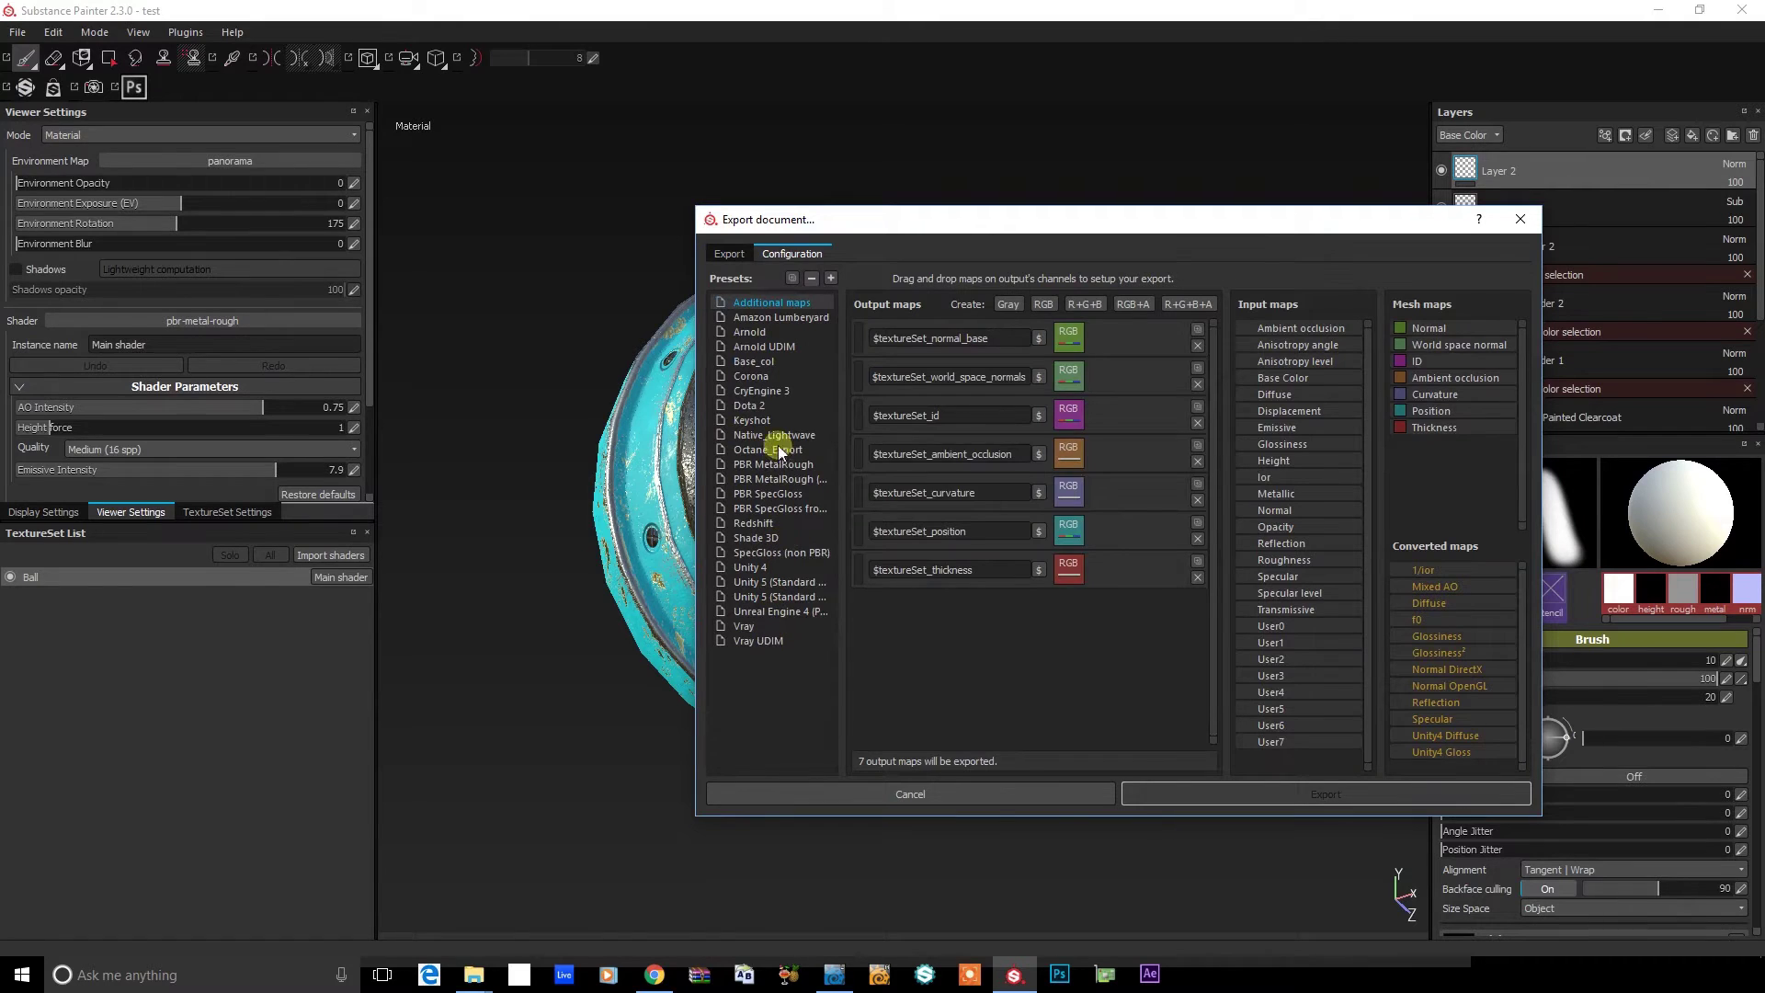
click(774, 436)
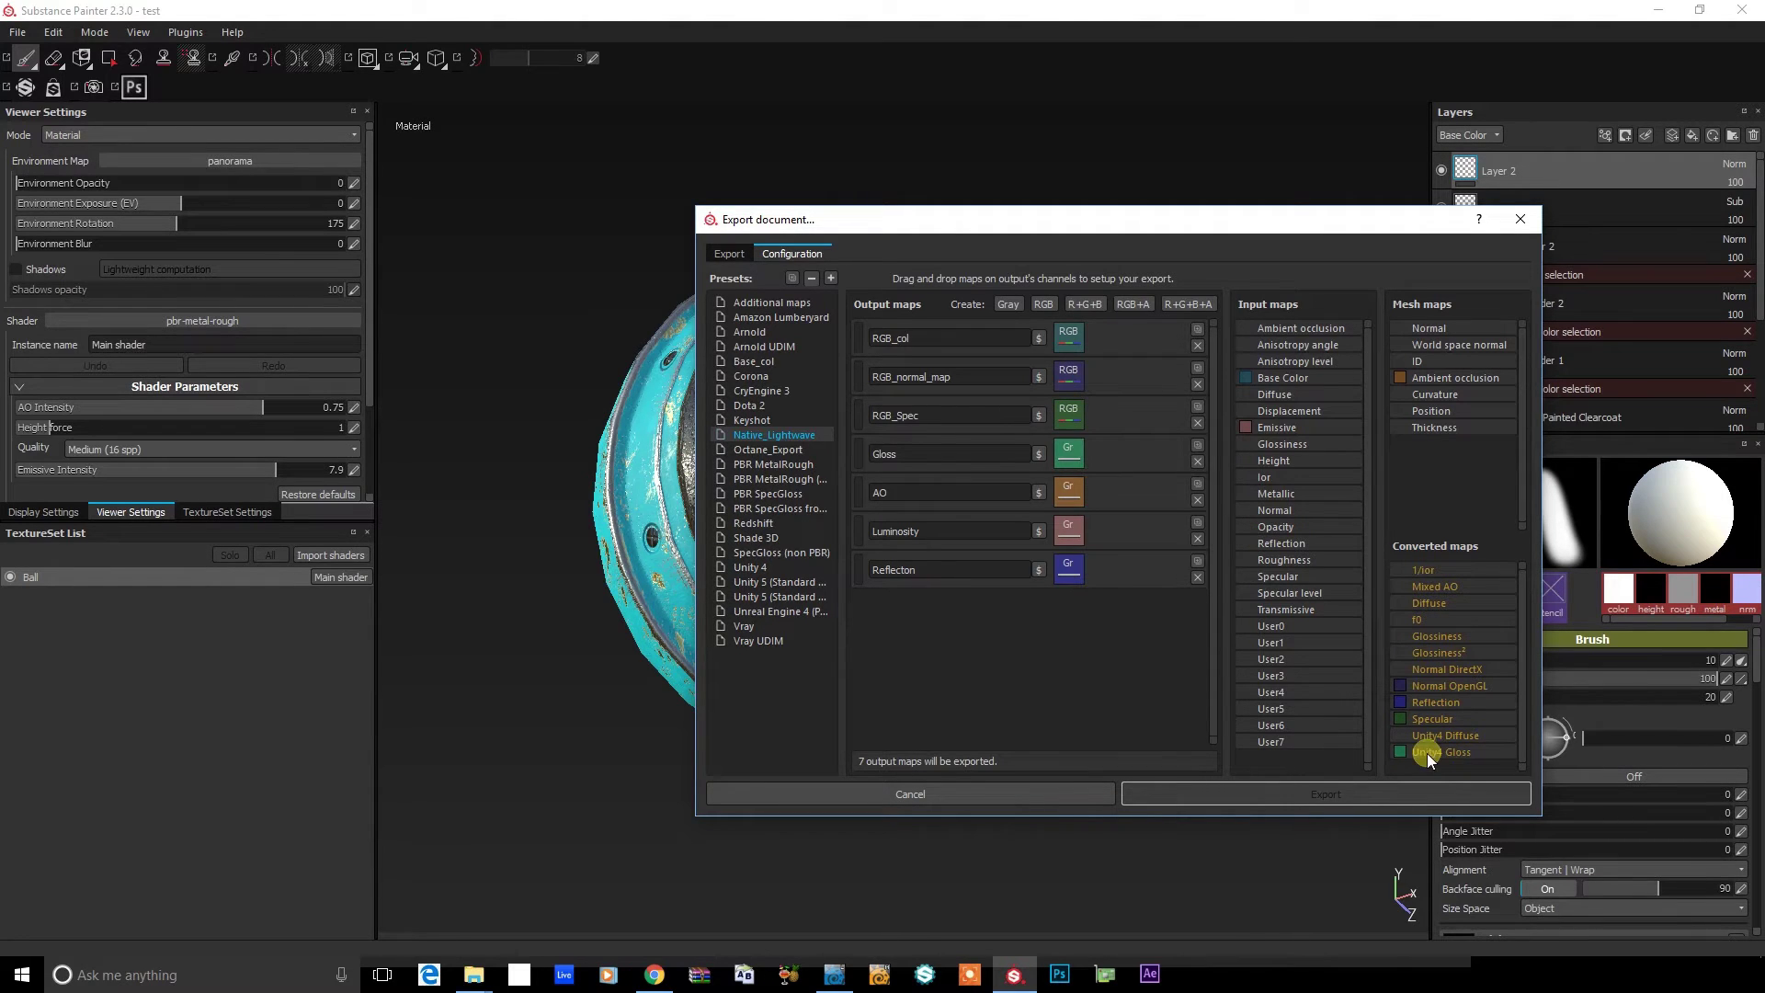
Feed Gloss from Unity4 Gloss, AO from ambient occlusion and Luminosity from Emissive
drag(1450, 755, 1066, 456)
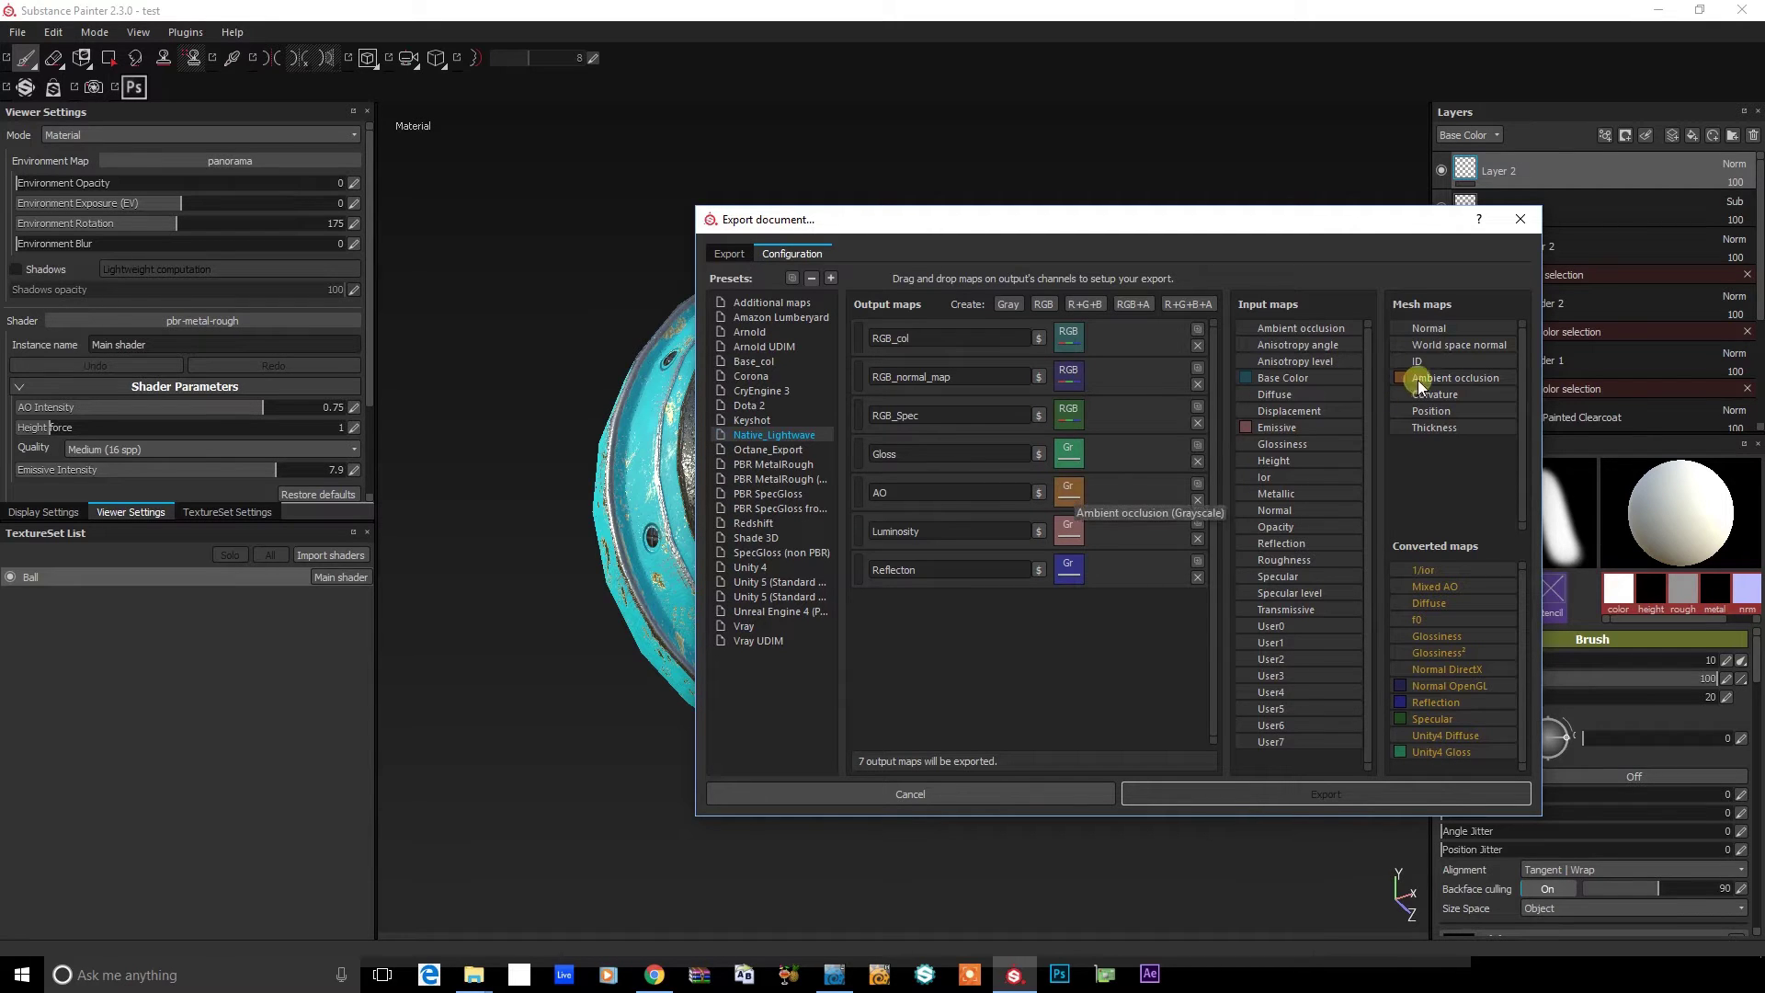
drag(1071, 500, 1073, 495)
drag(1454, 378, 1072, 532)
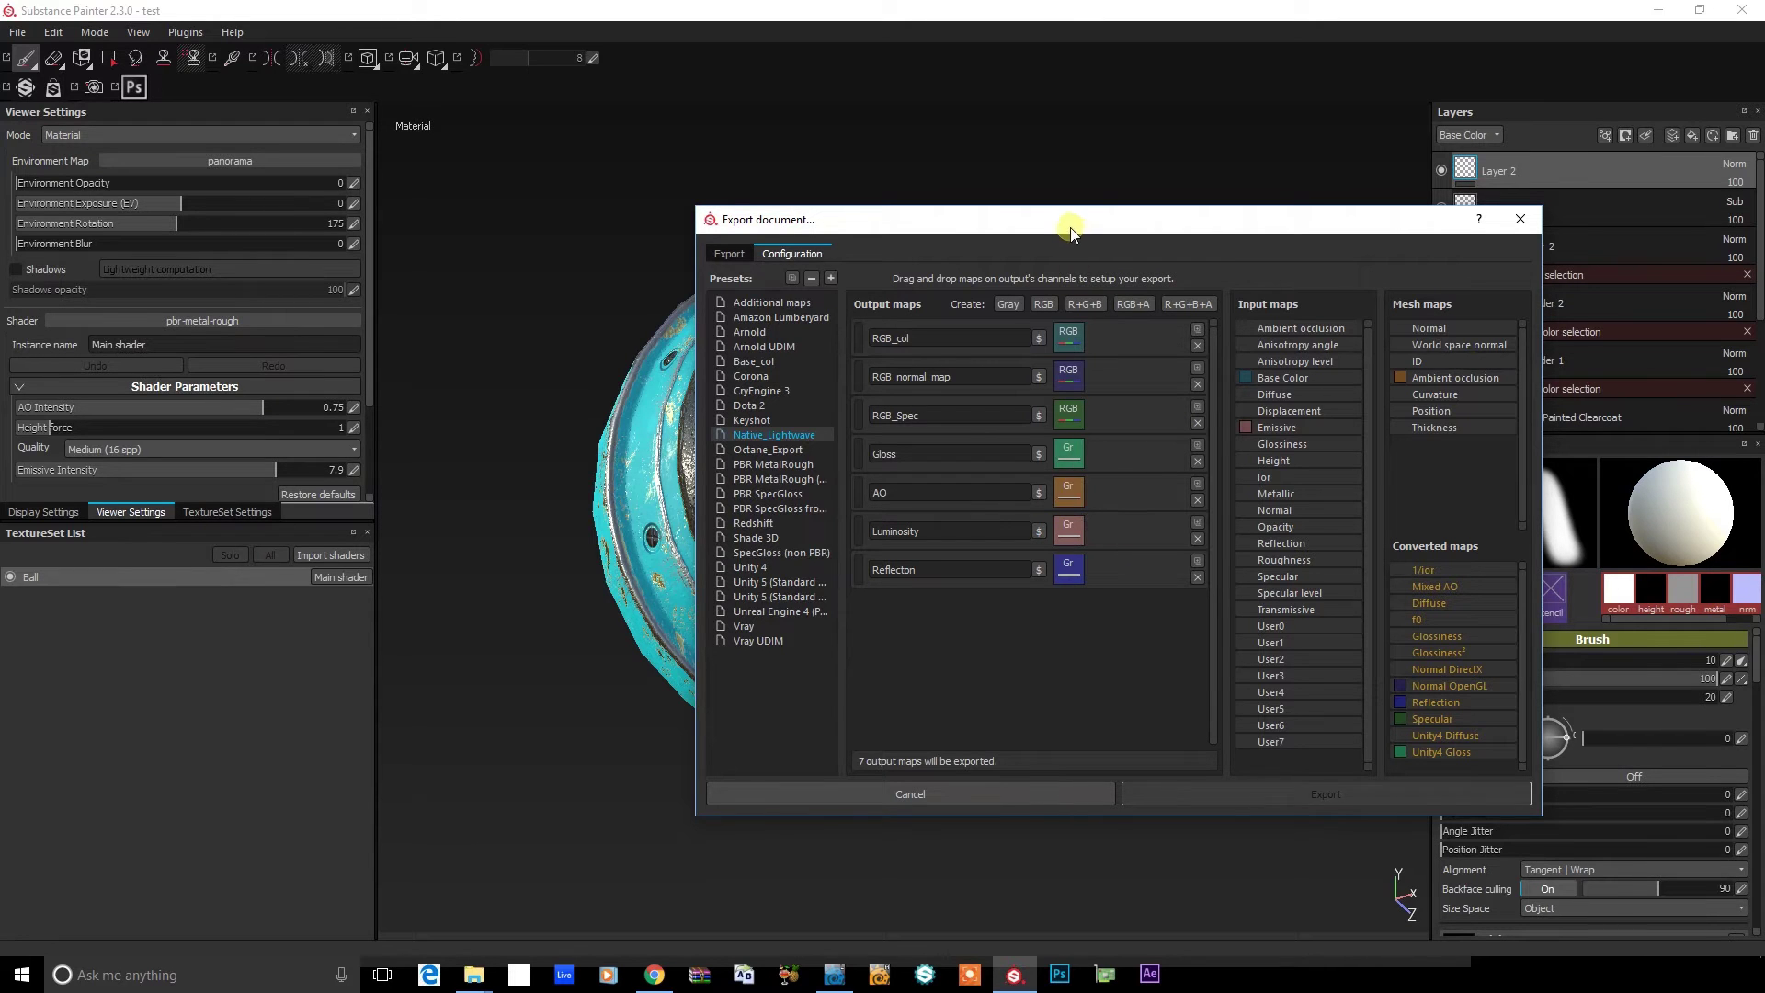
mouse_move(1072, 230)
mouse_down()
mouse_move(1400, 206)
mouse_move(1053, 231)
mouse_up()
click(1122, 486)
click(978, 537)
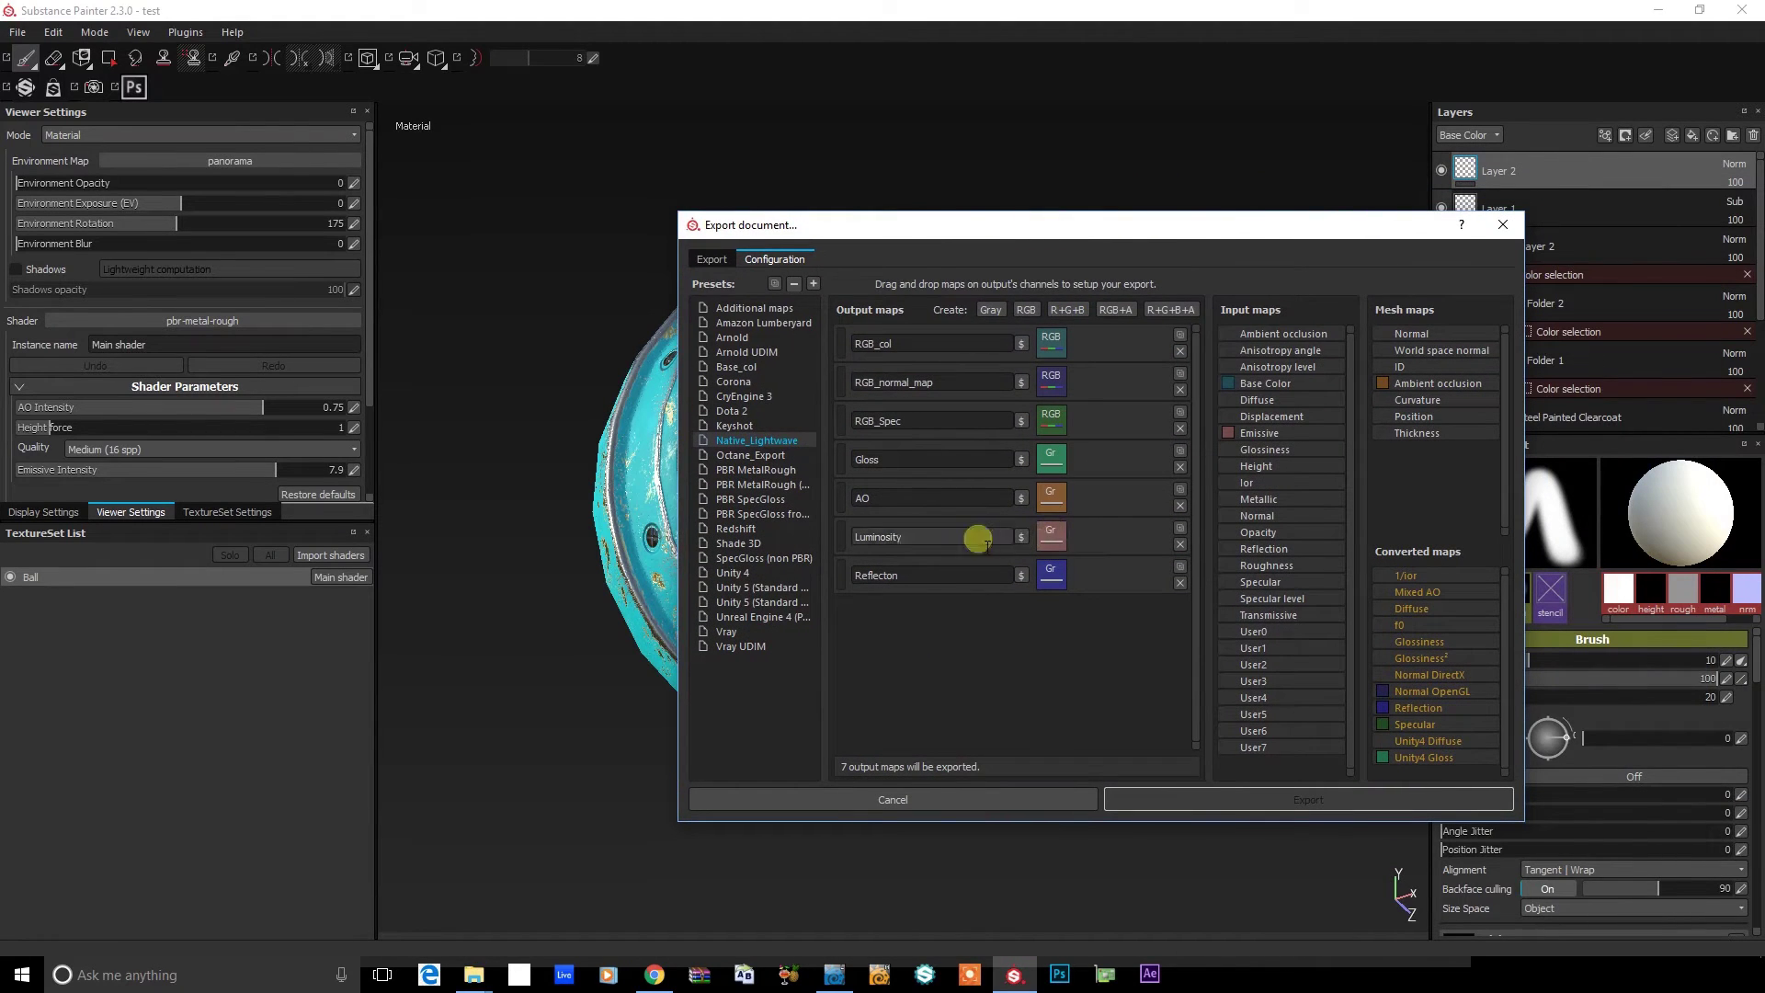
click(1081, 537)
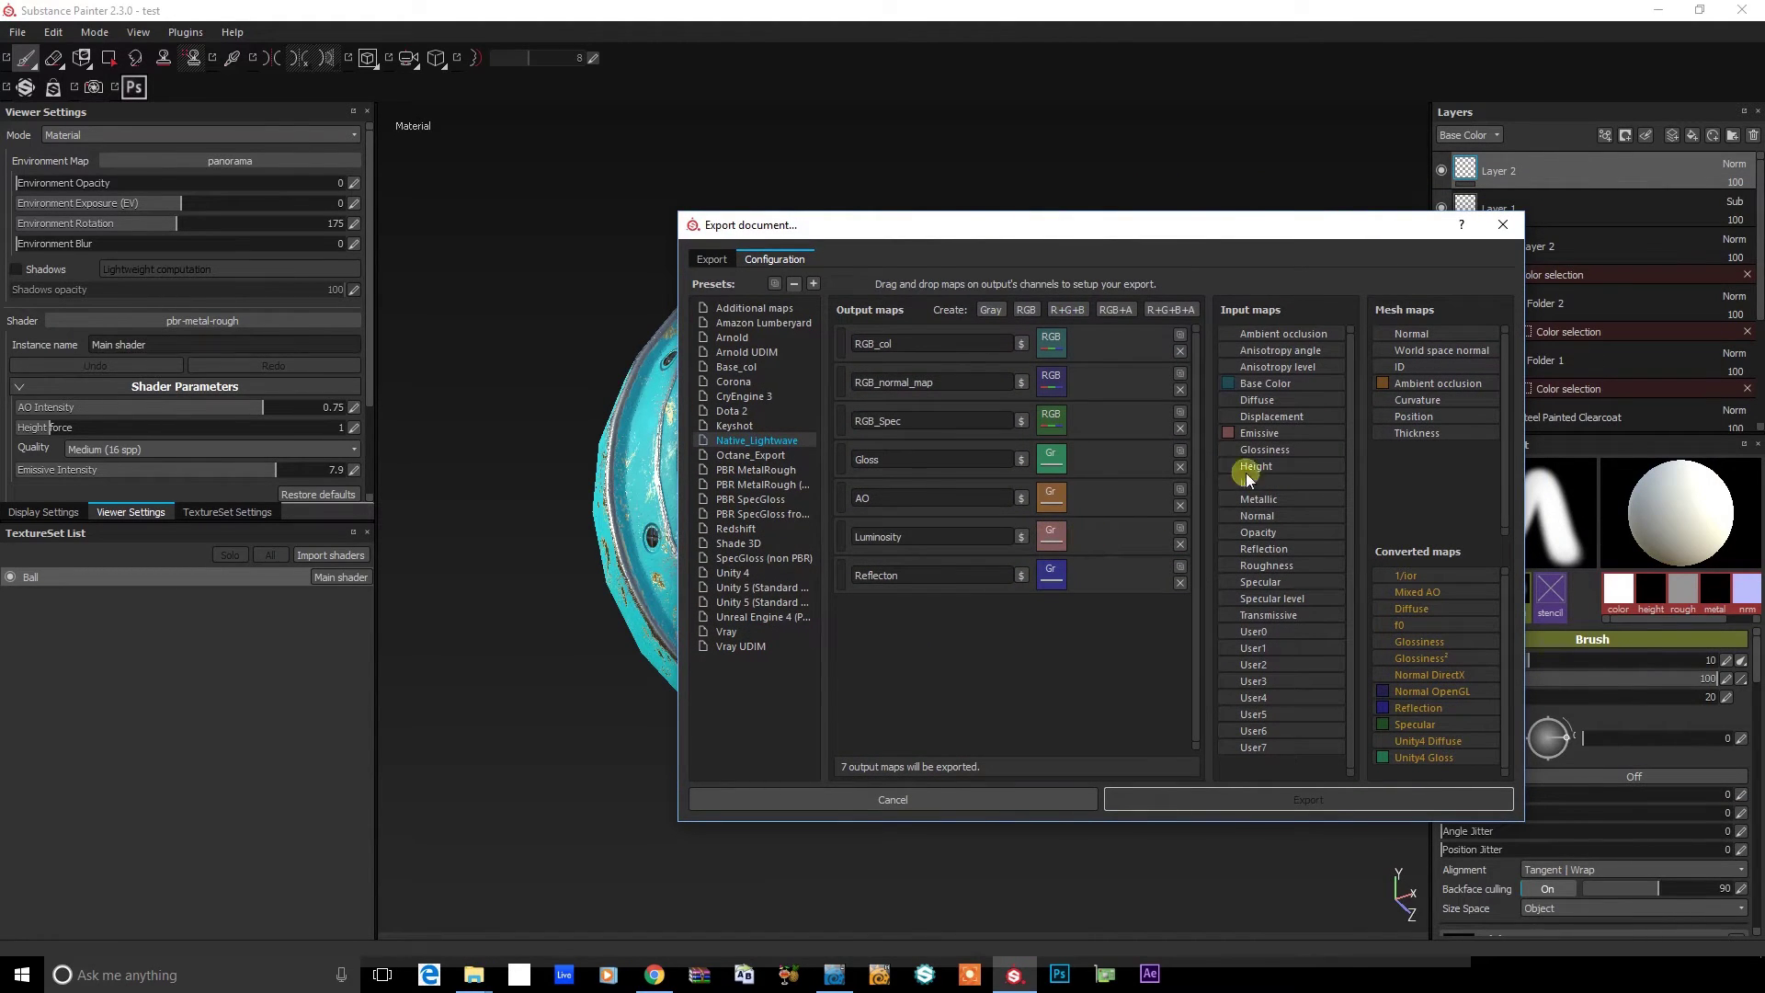
drag(1264, 437, 1040, 524)
click(708, 258)
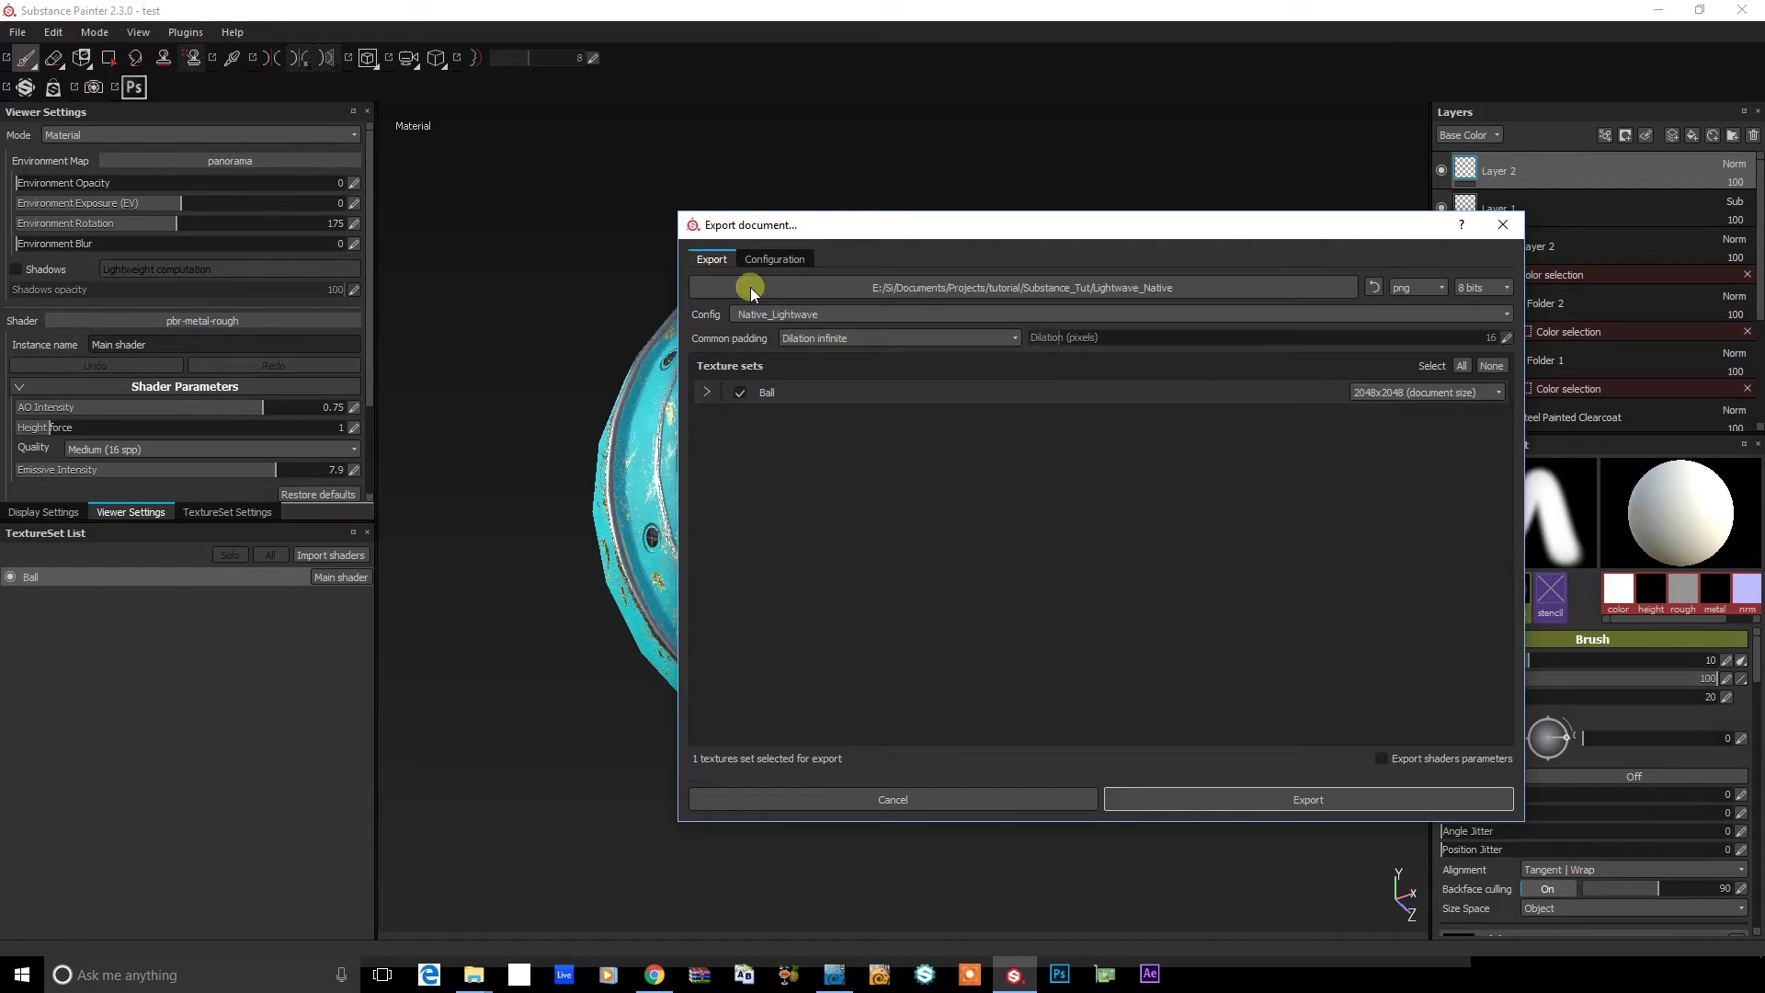
Export the Ball textures, dismiss the completion message and switch to LightWave Layout
click(1227, 795)
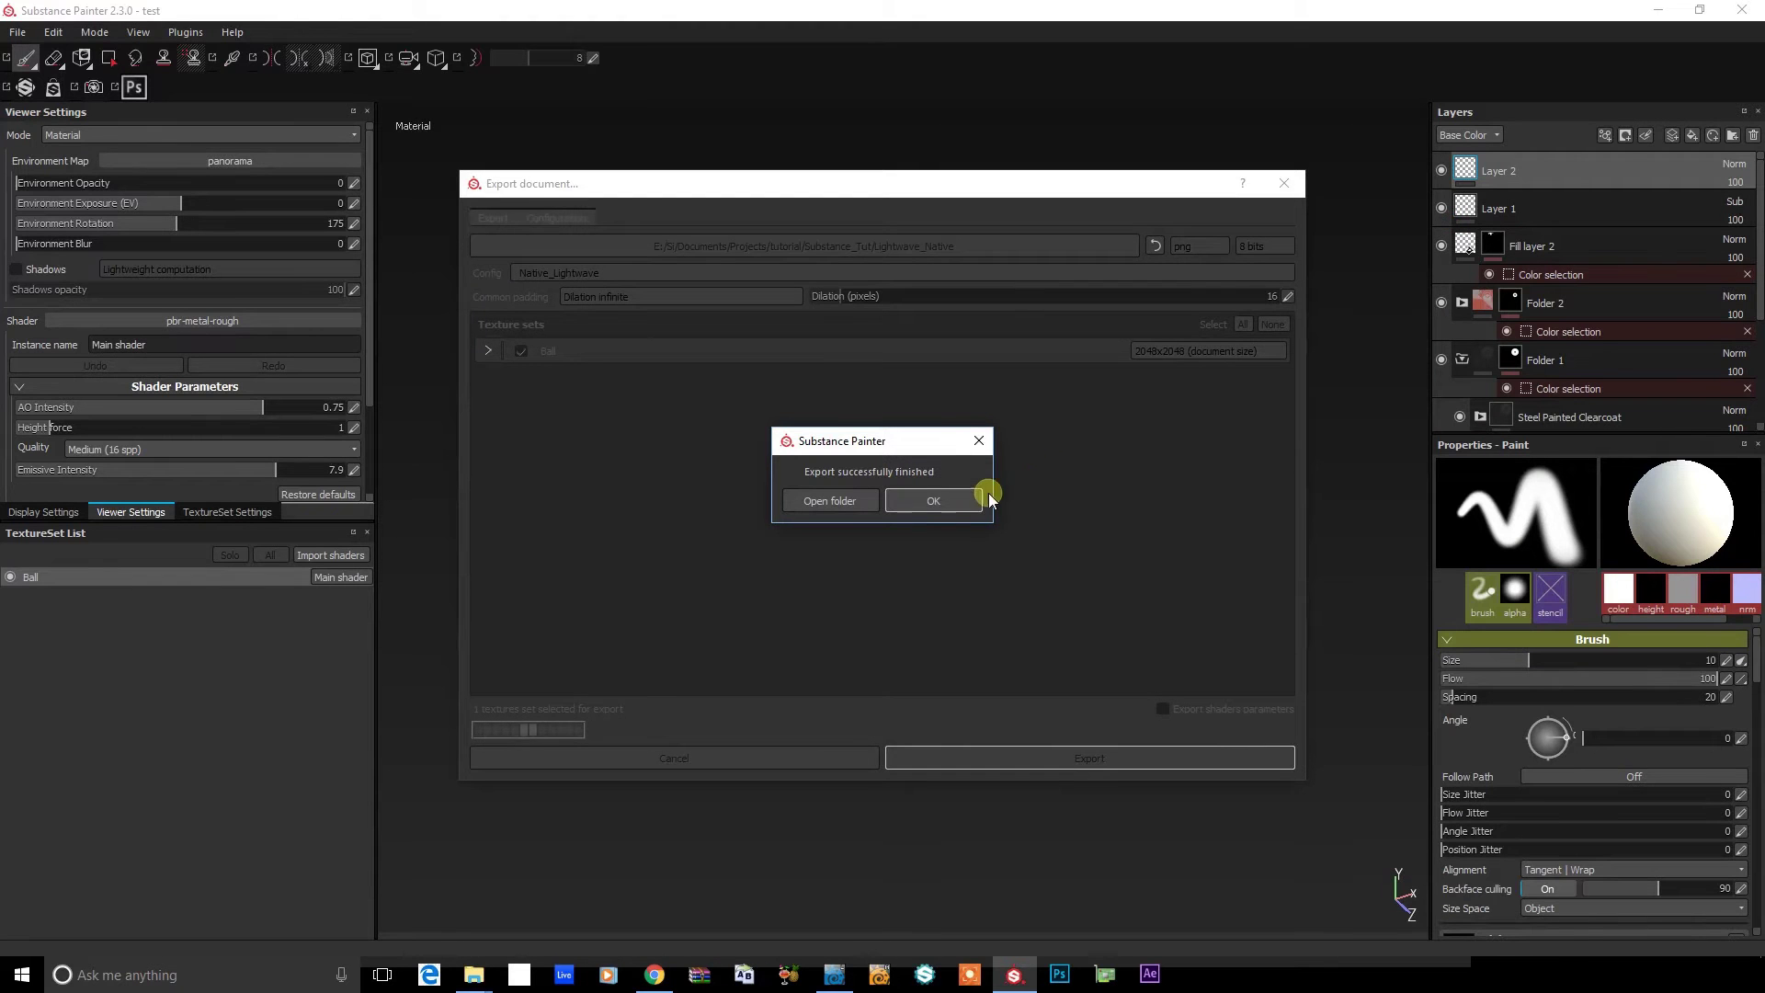
click(969, 497)
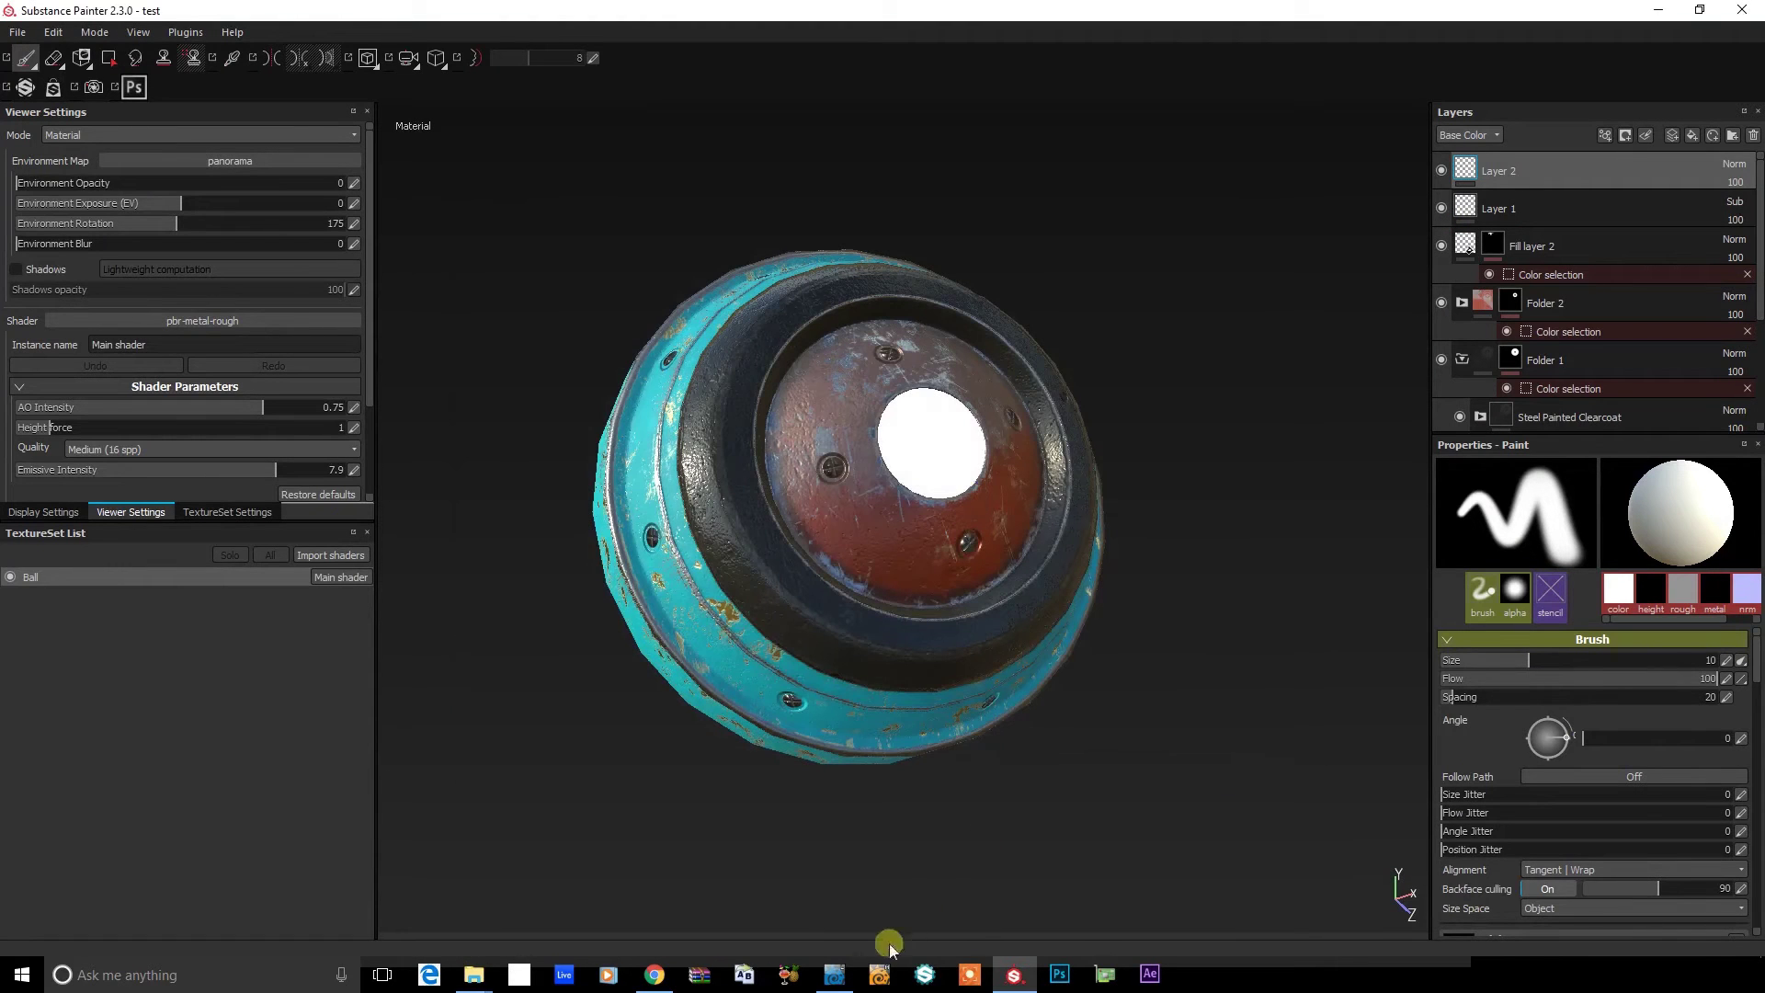
click(834, 975)
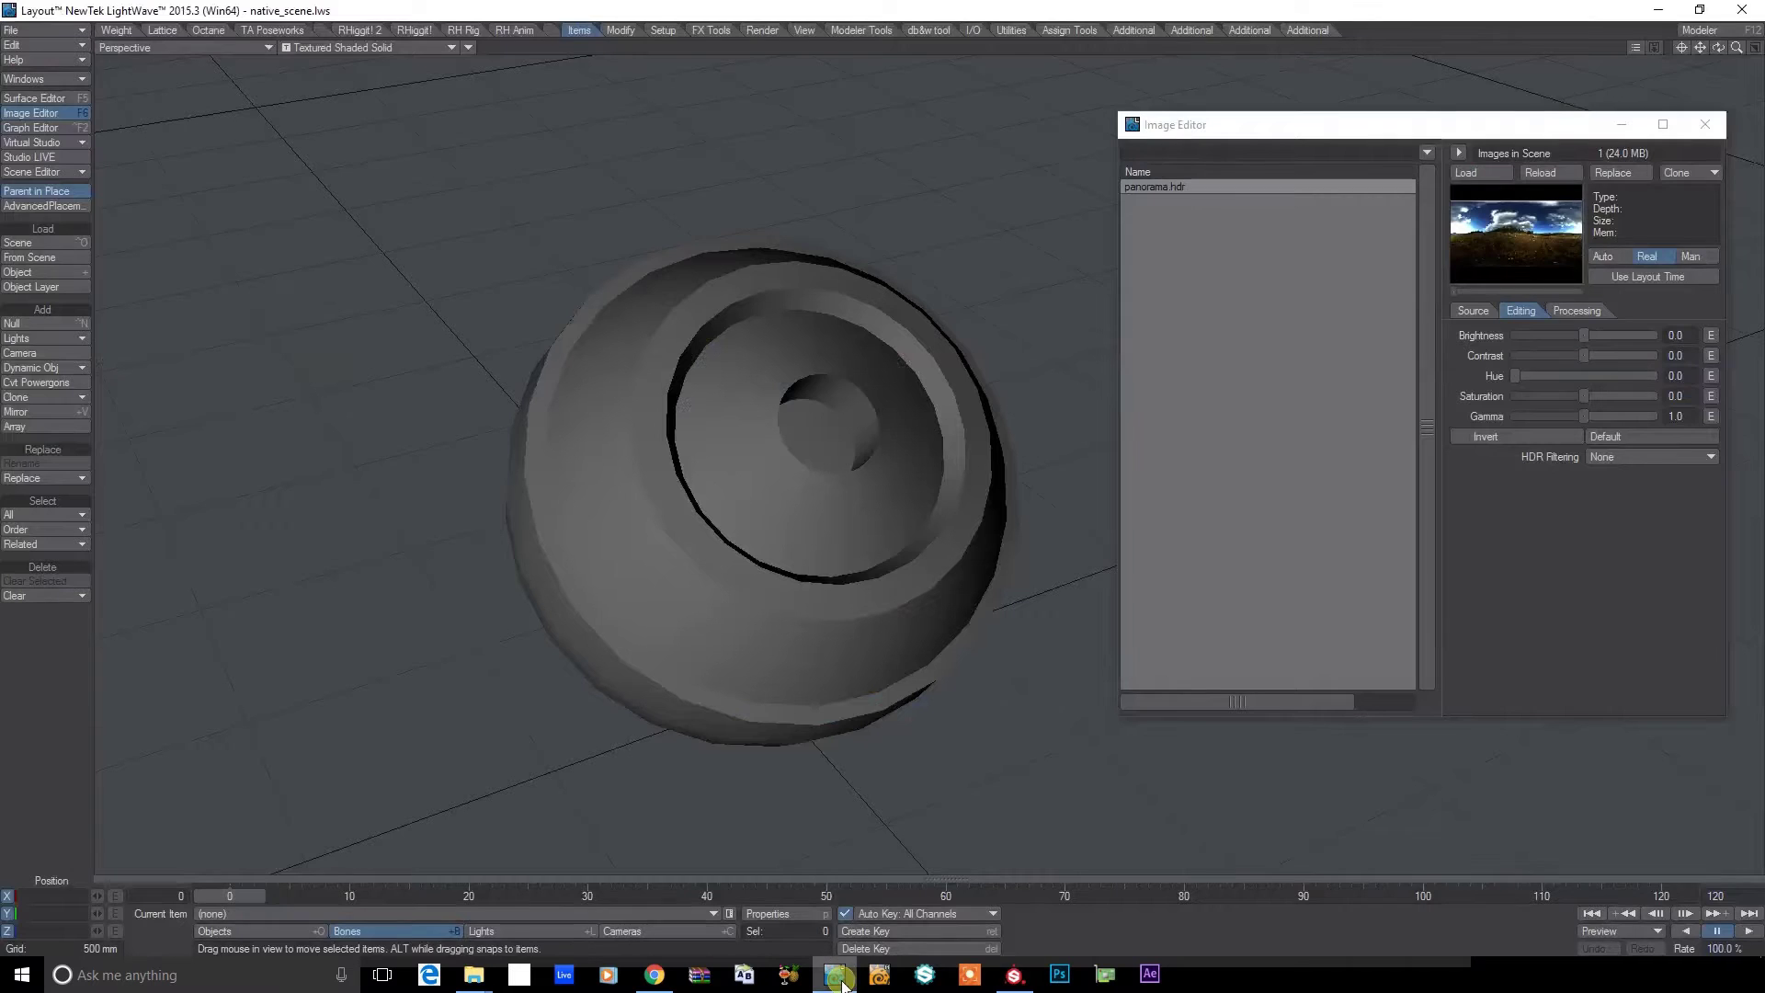
Load all seven exported PNG maps from the Lightwave_Native folder into the scene
click(1470, 173)
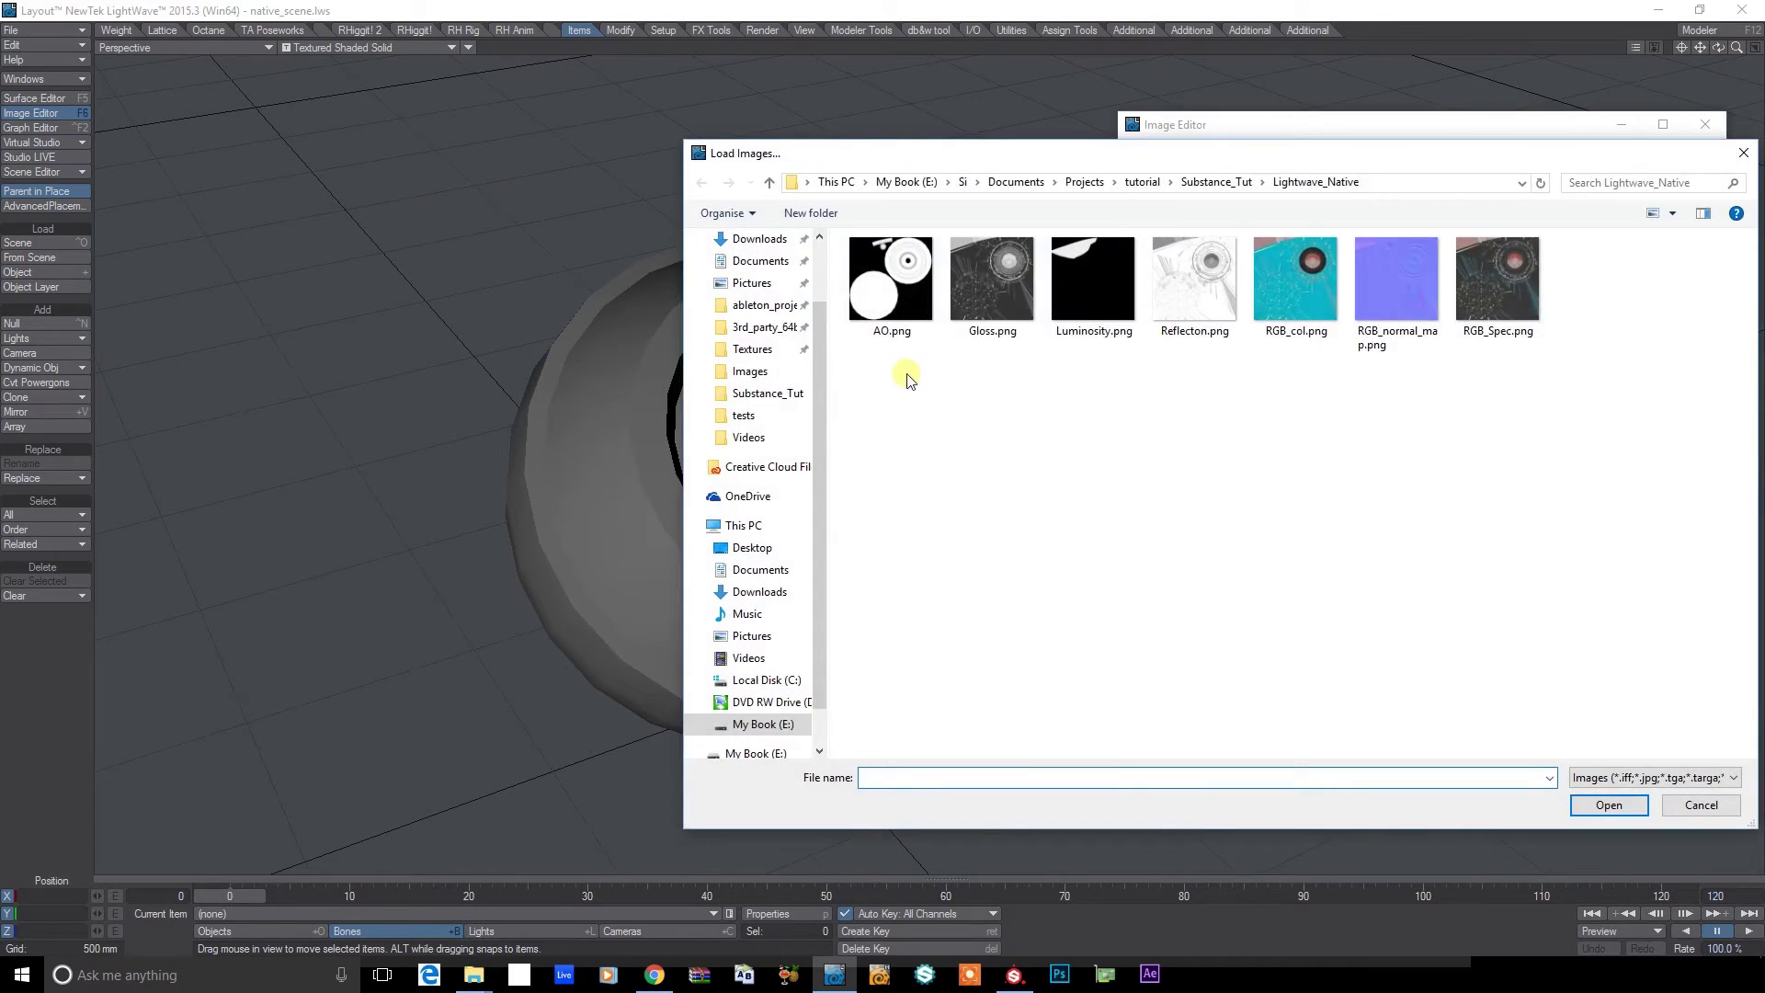
drag(906, 379, 1534, 276)
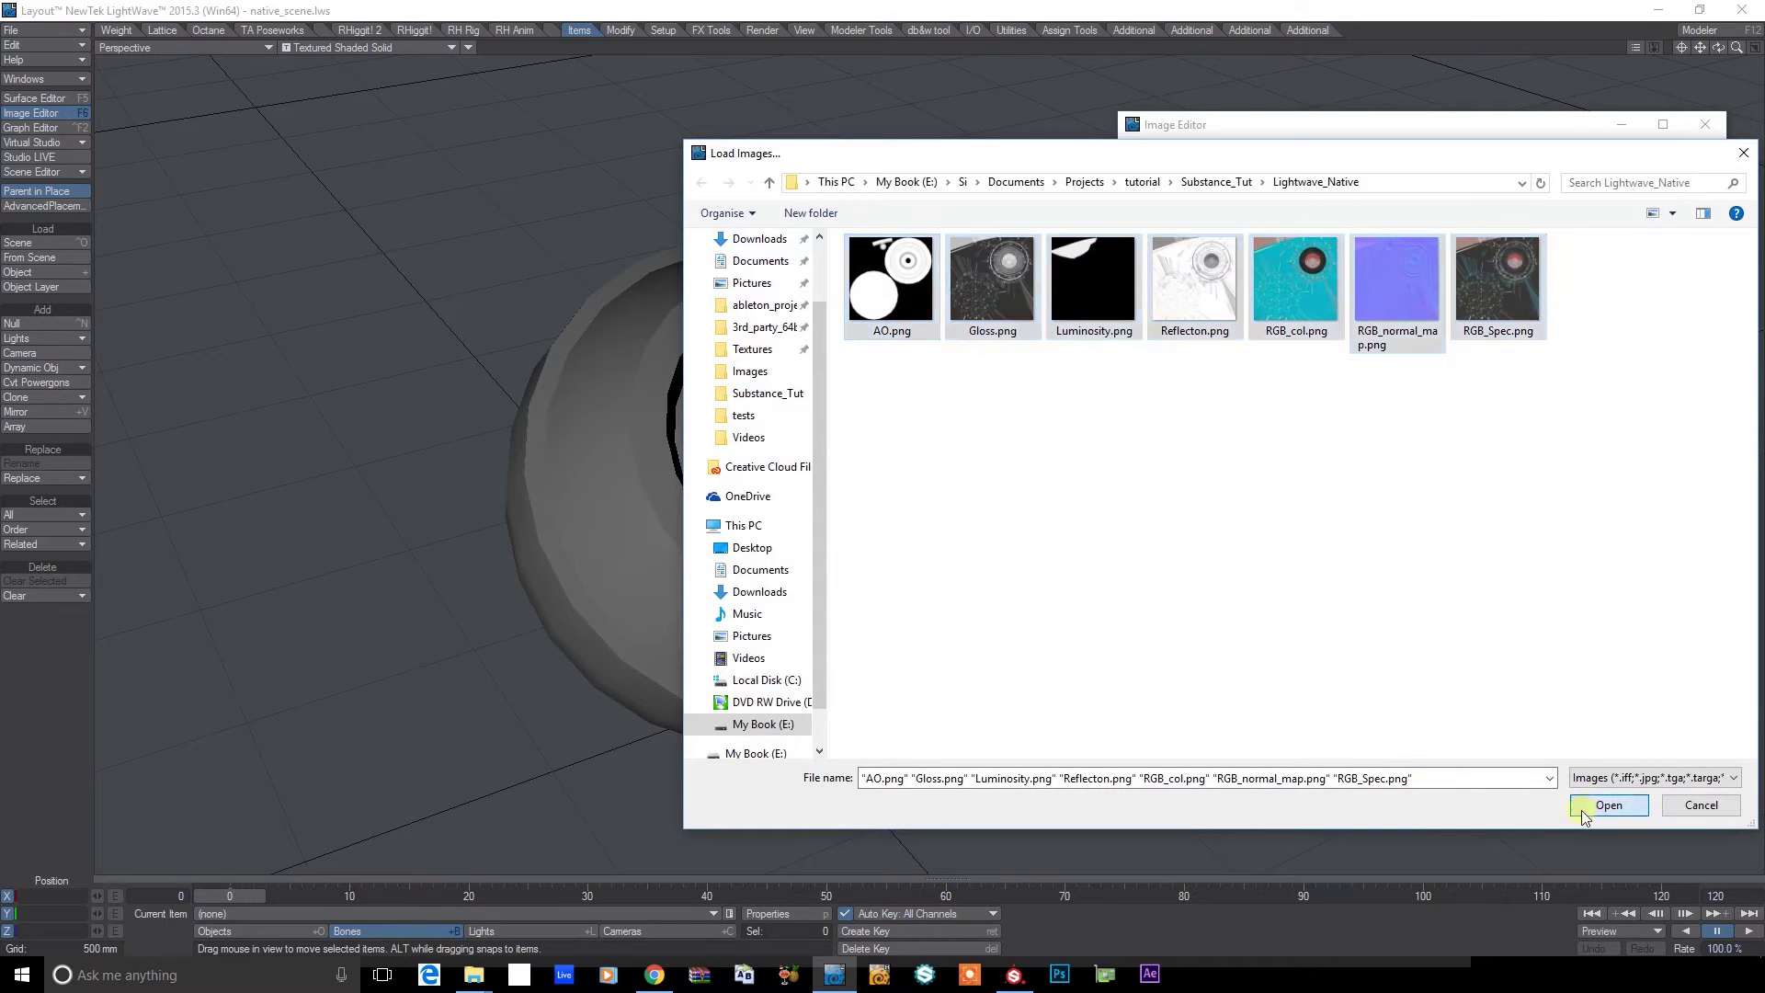
click(1608, 806)
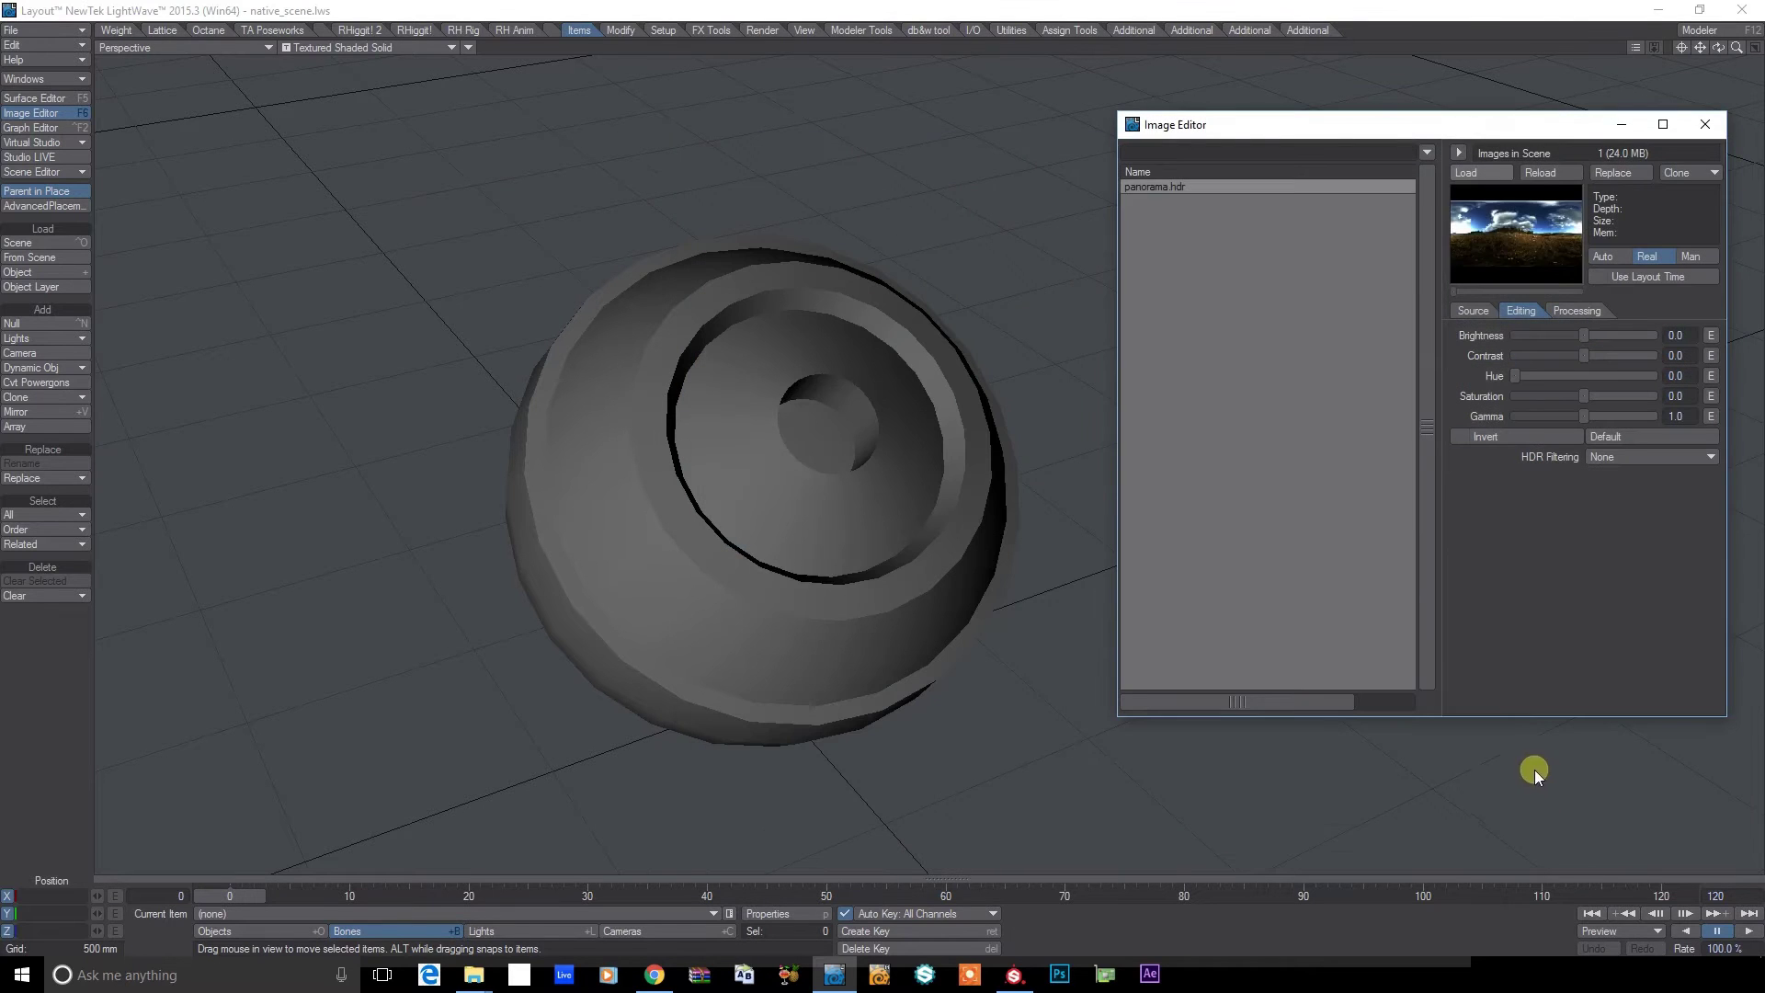
click(1703, 127)
Map RGB_col.png onto the Ball's Color channel with UV projection
click(37, 98)
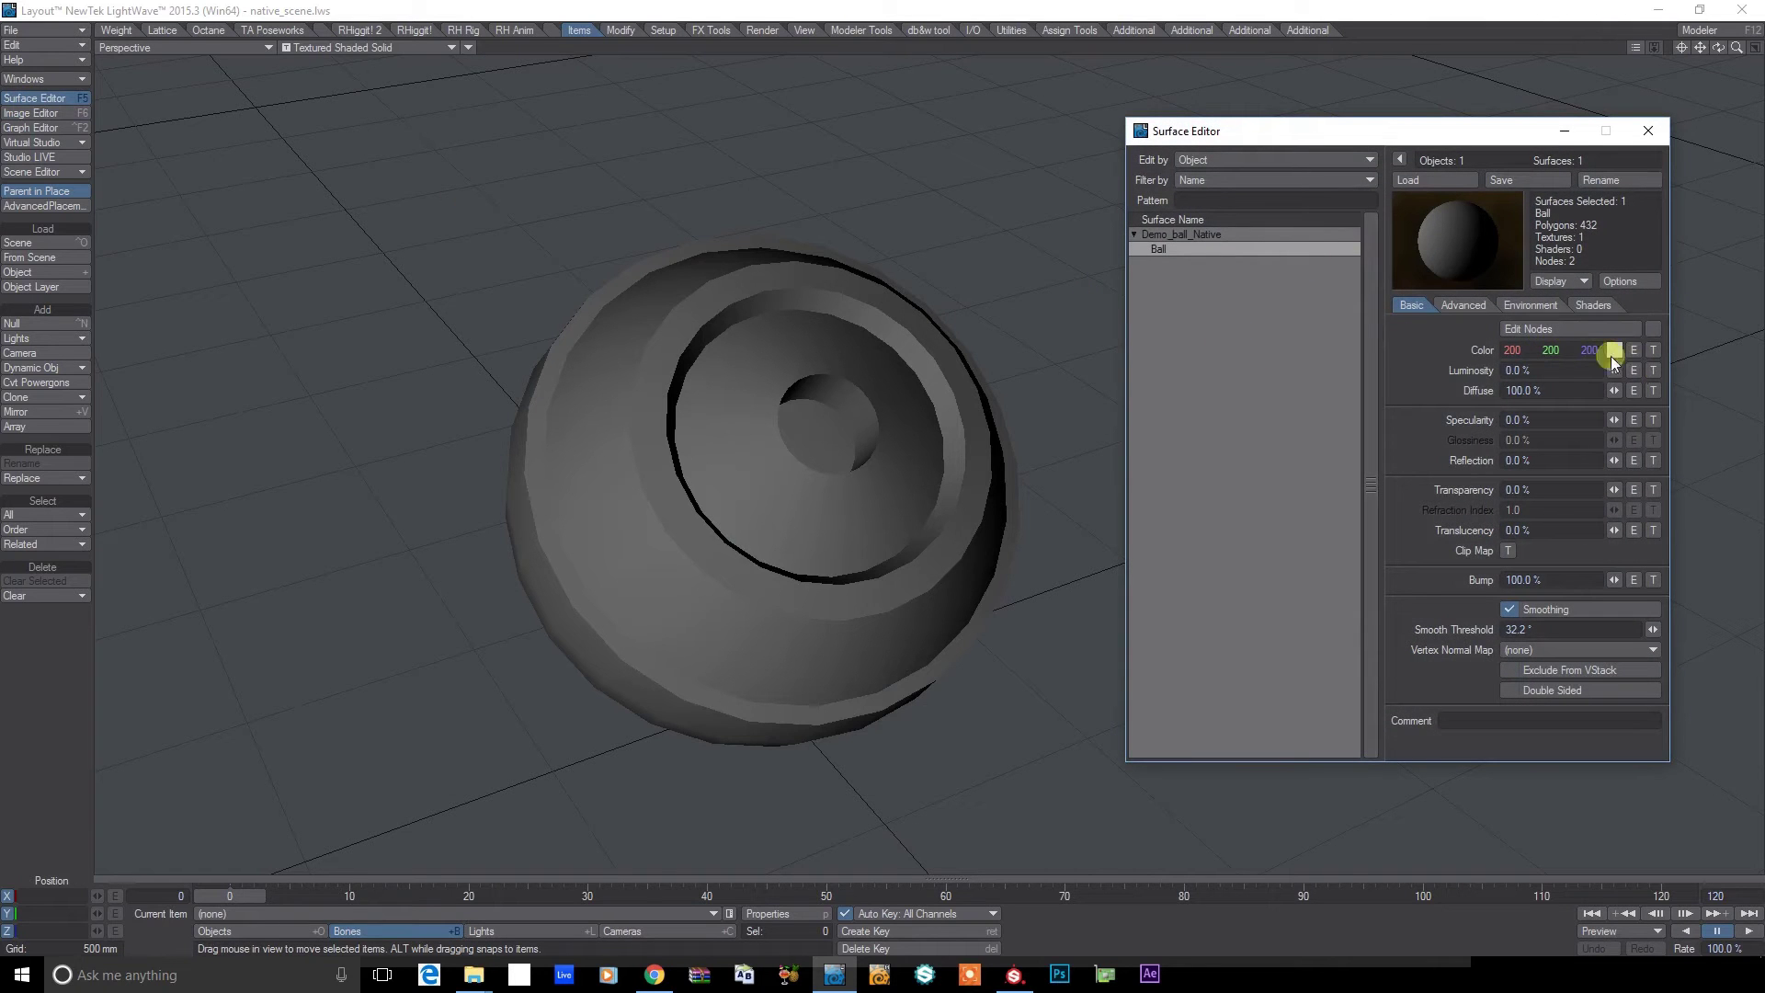
click(1653, 349)
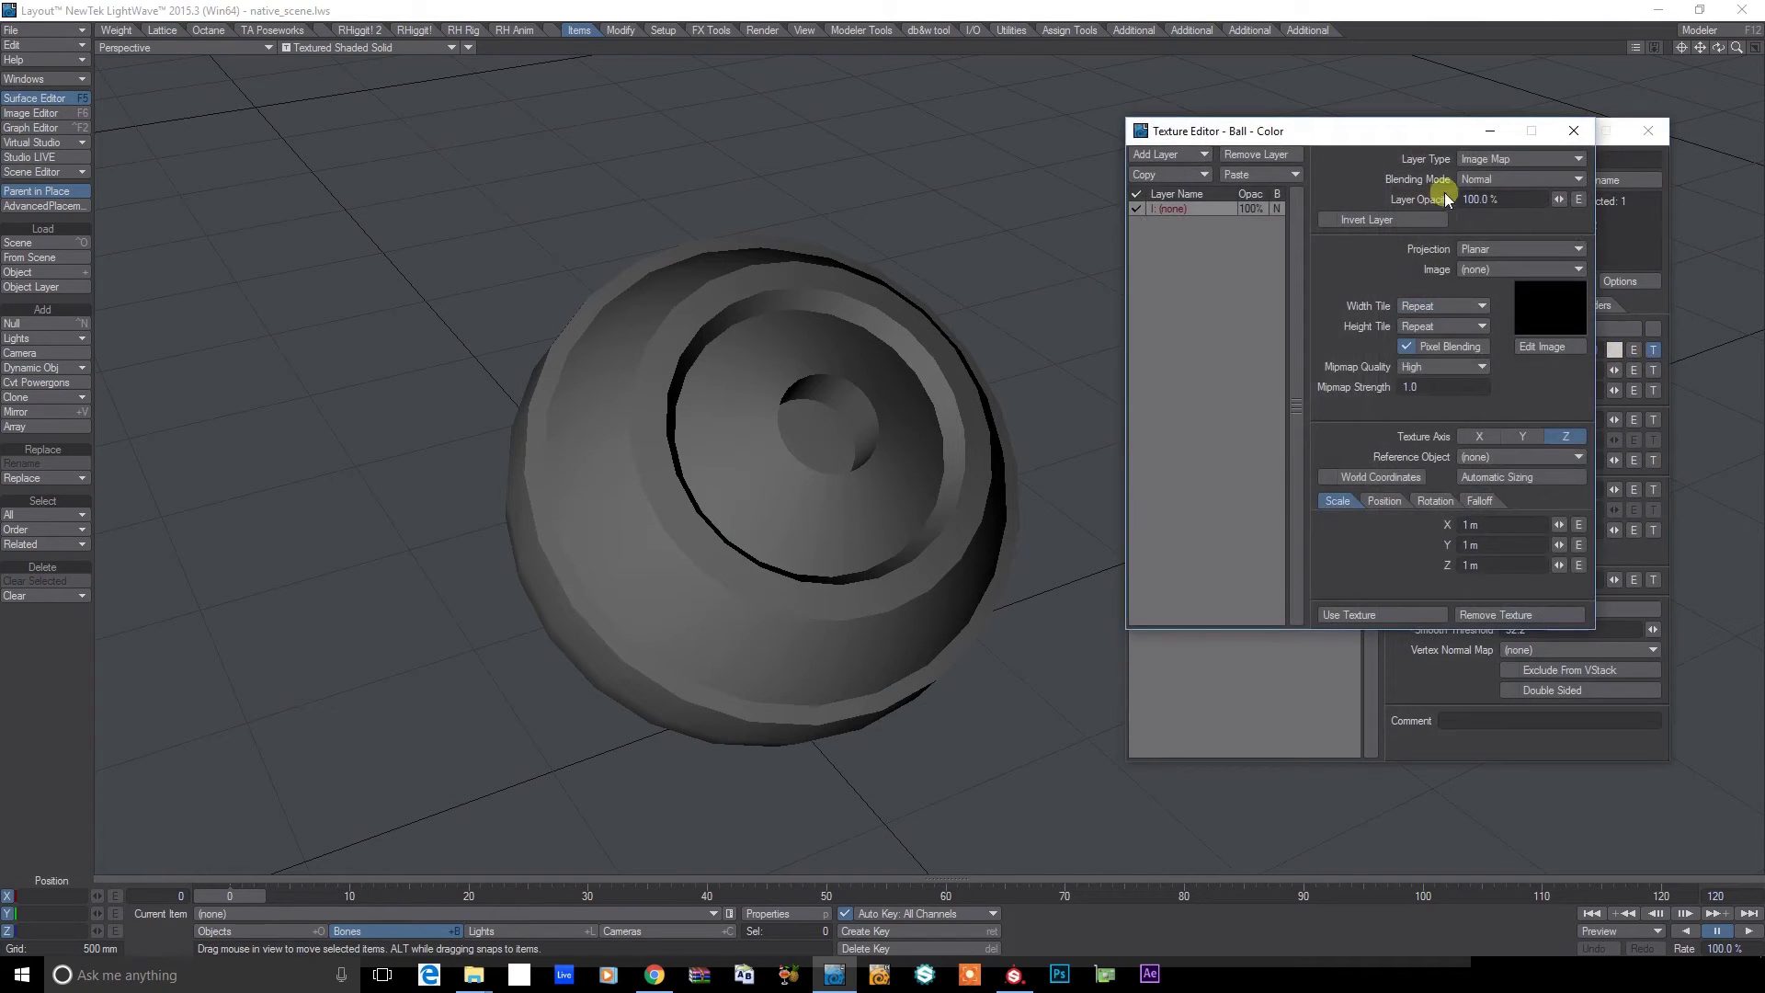
drag(1355, 133, 1041, 261)
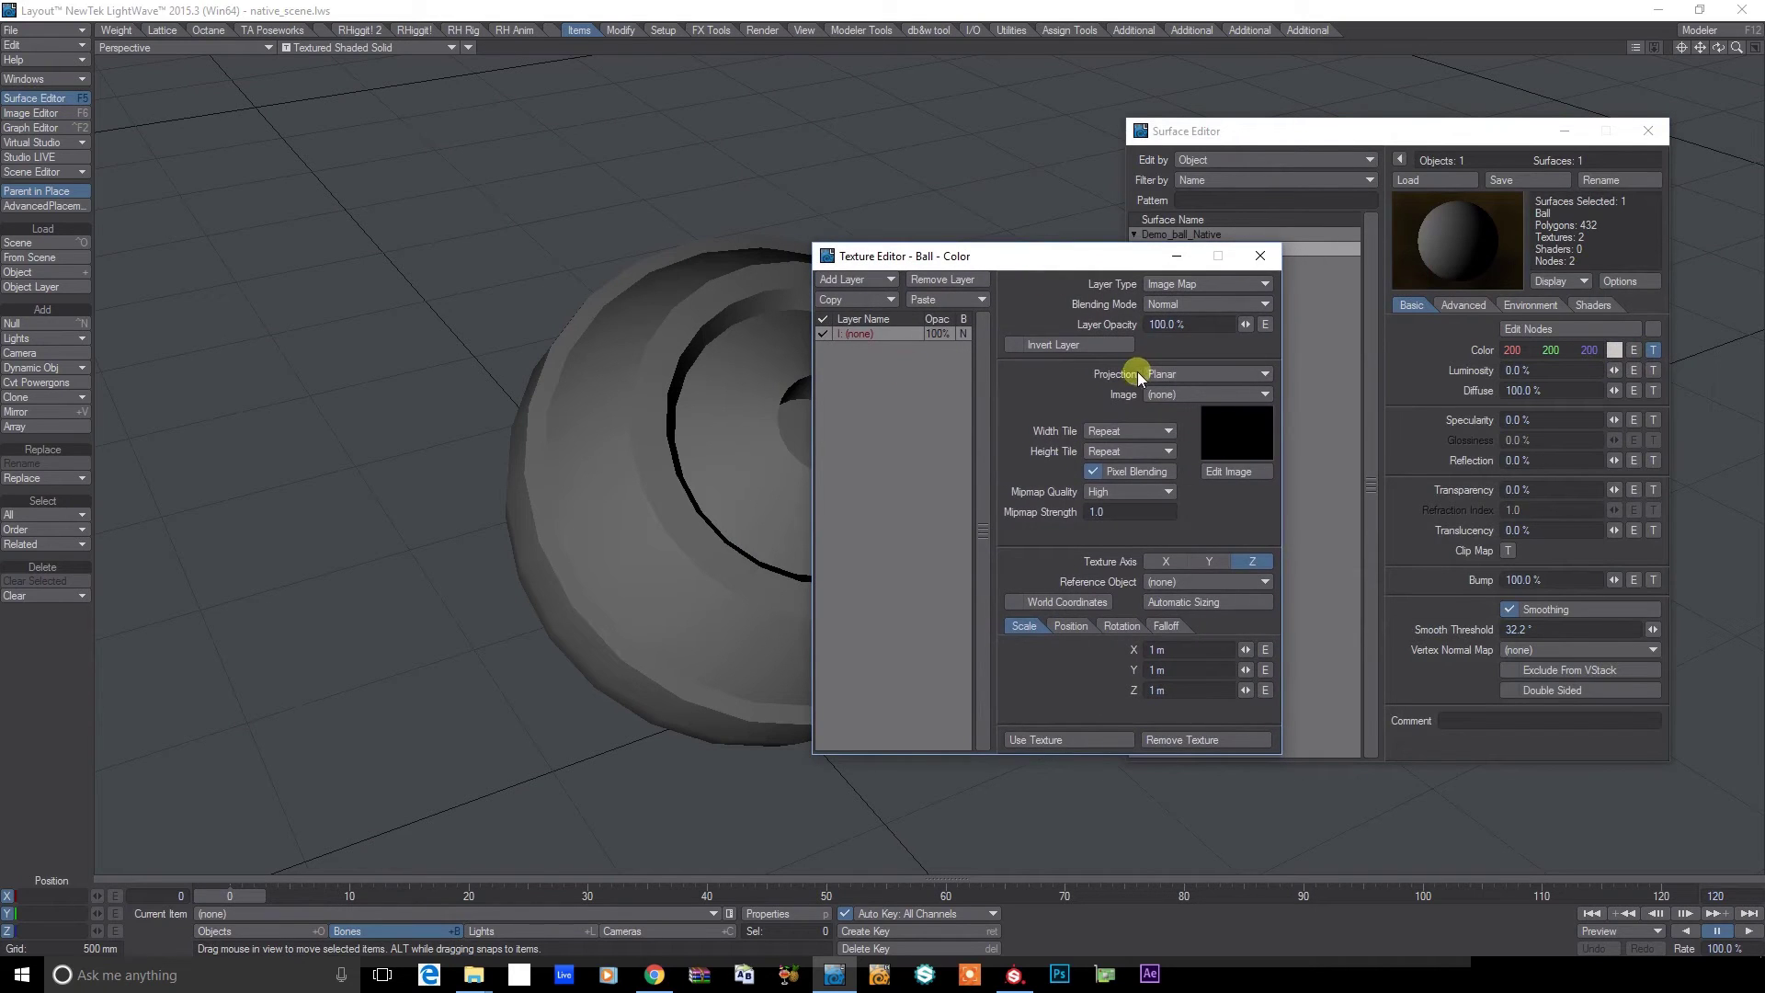
click(1186, 375)
click(1173, 441)
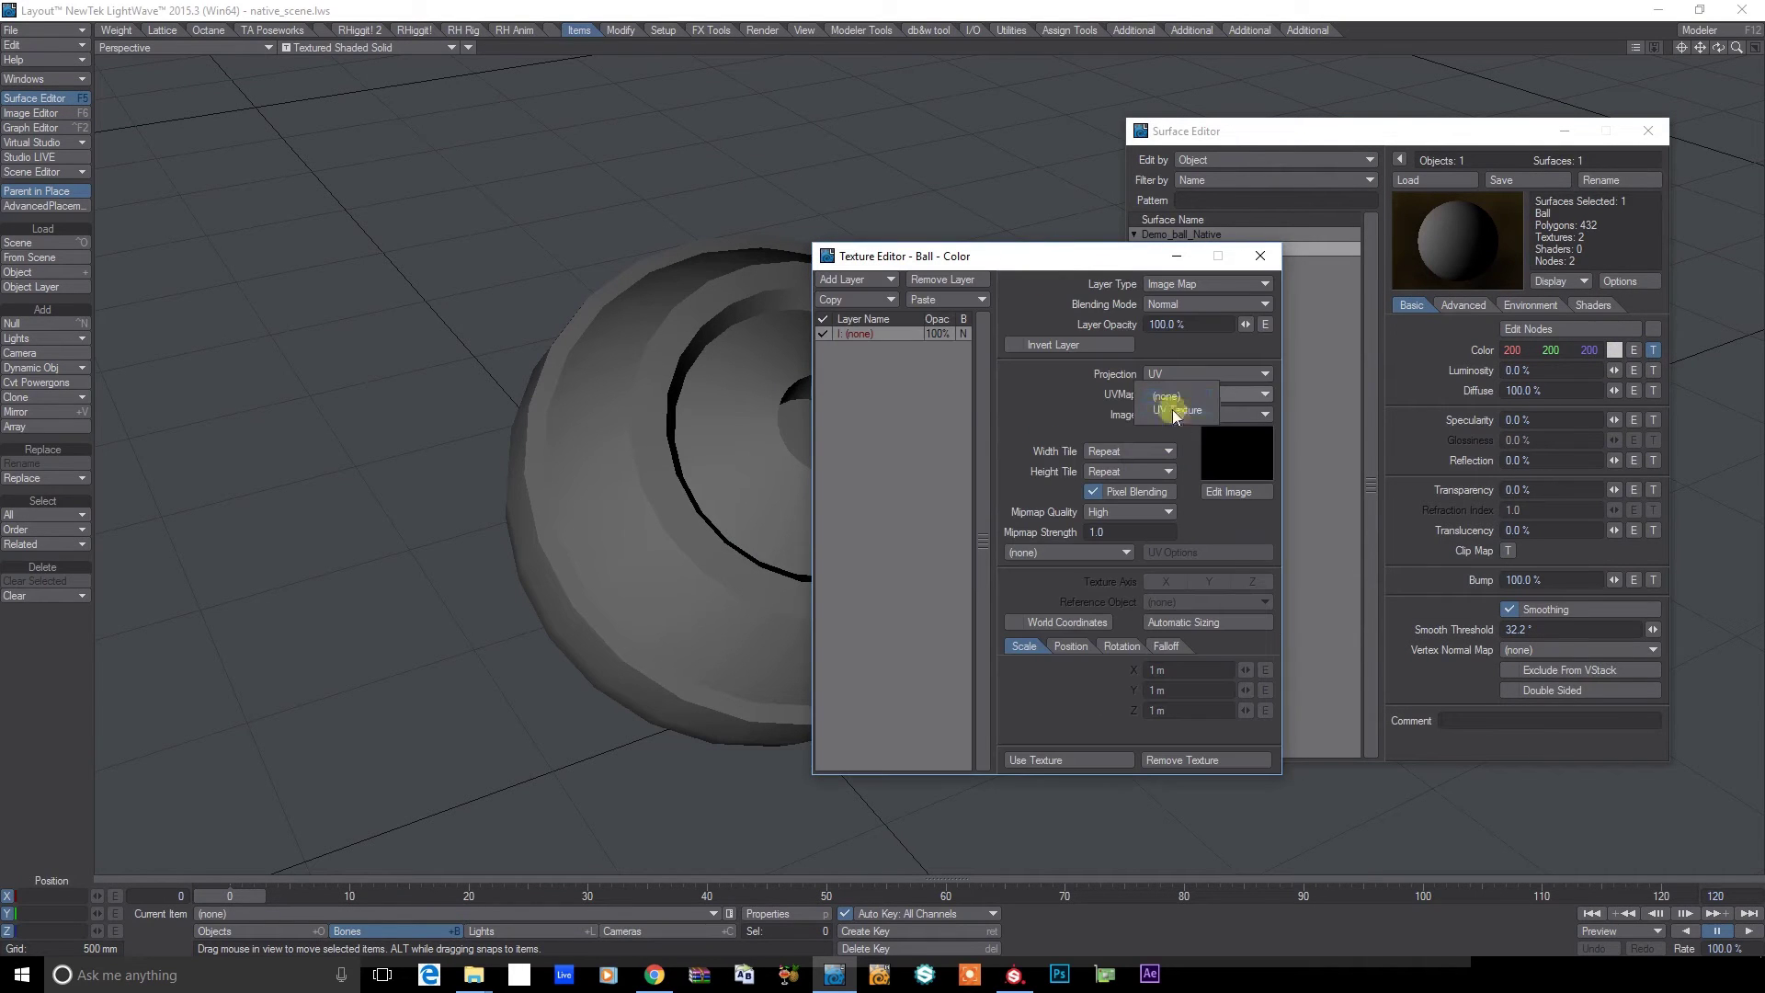
click(1181, 413)
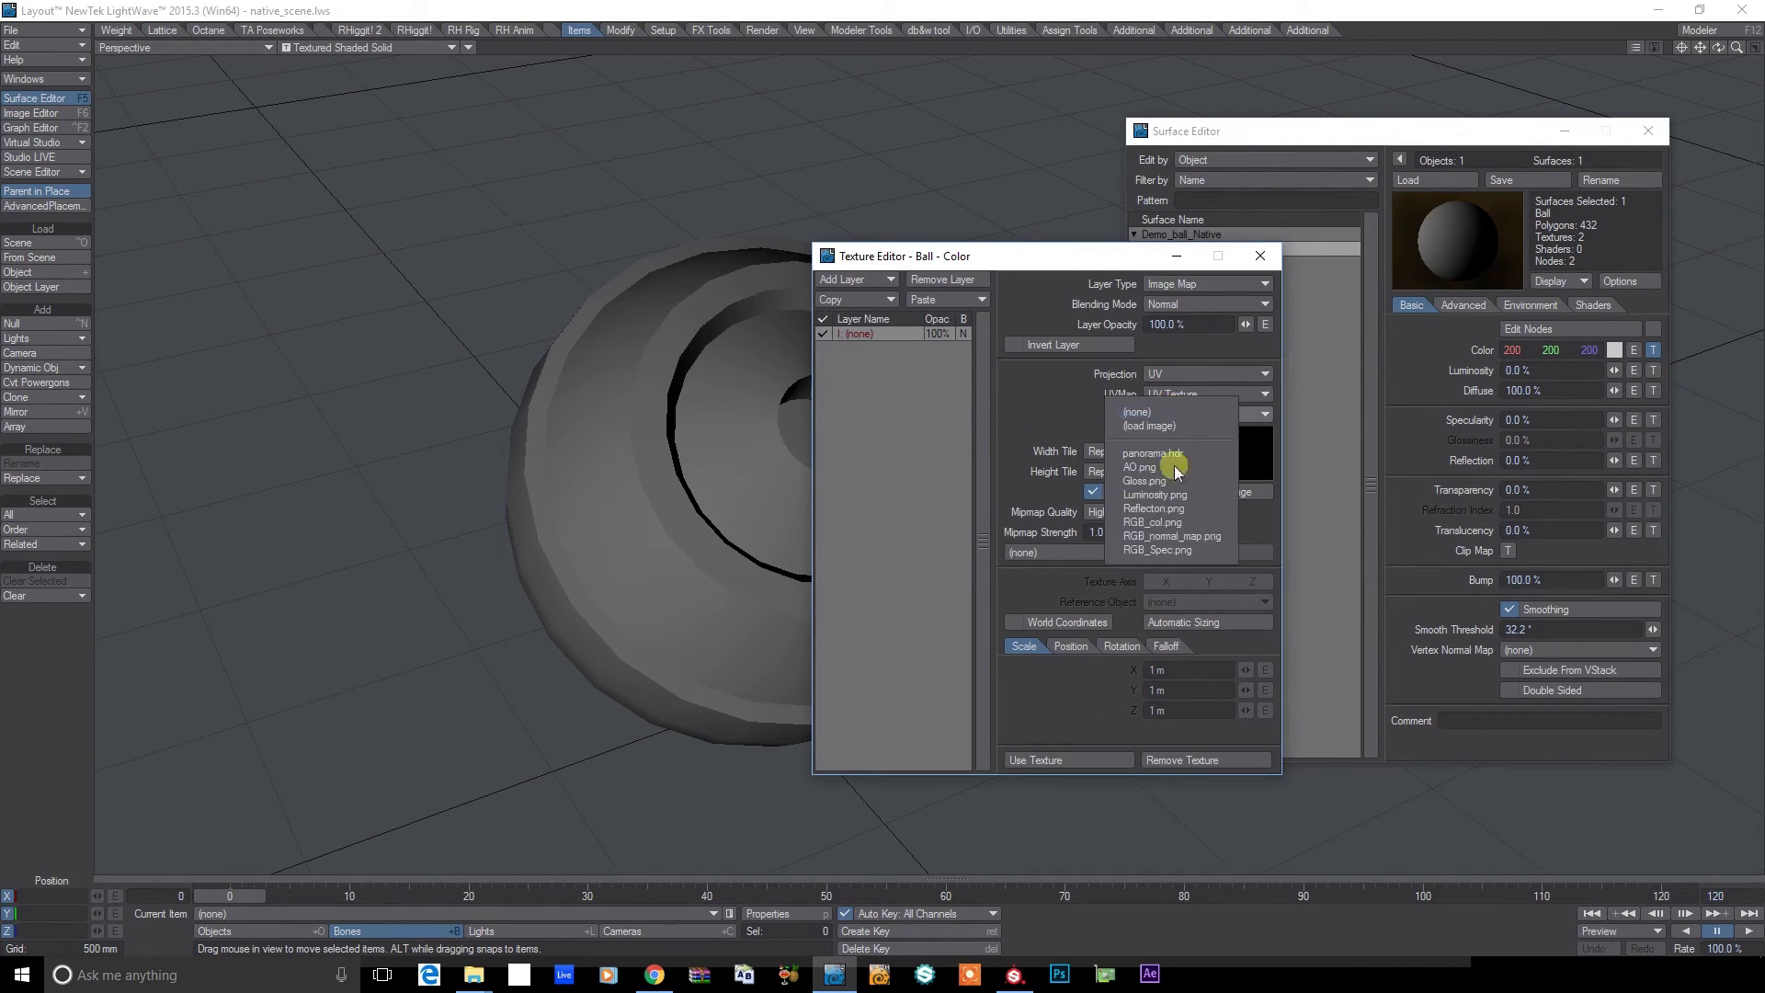
click(1149, 522)
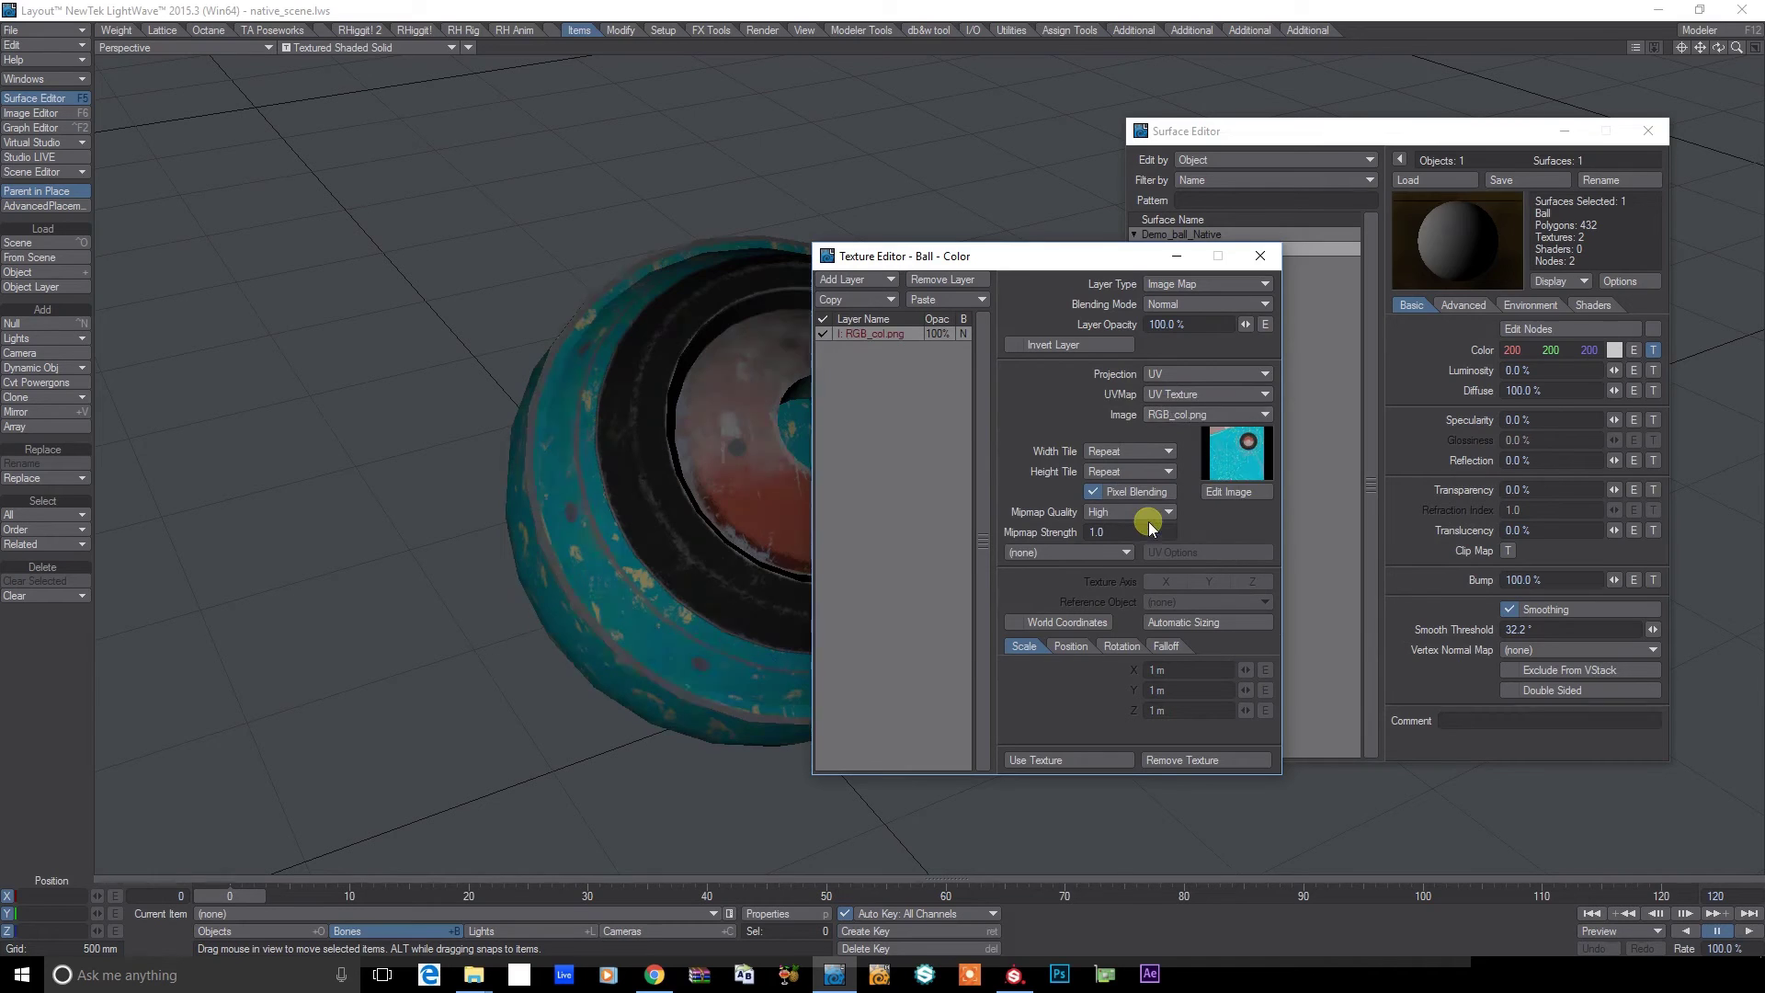
click(1256, 260)
Map Luminosity.png onto the Luminosity channel with UV projection on UV Texture
click(1653, 370)
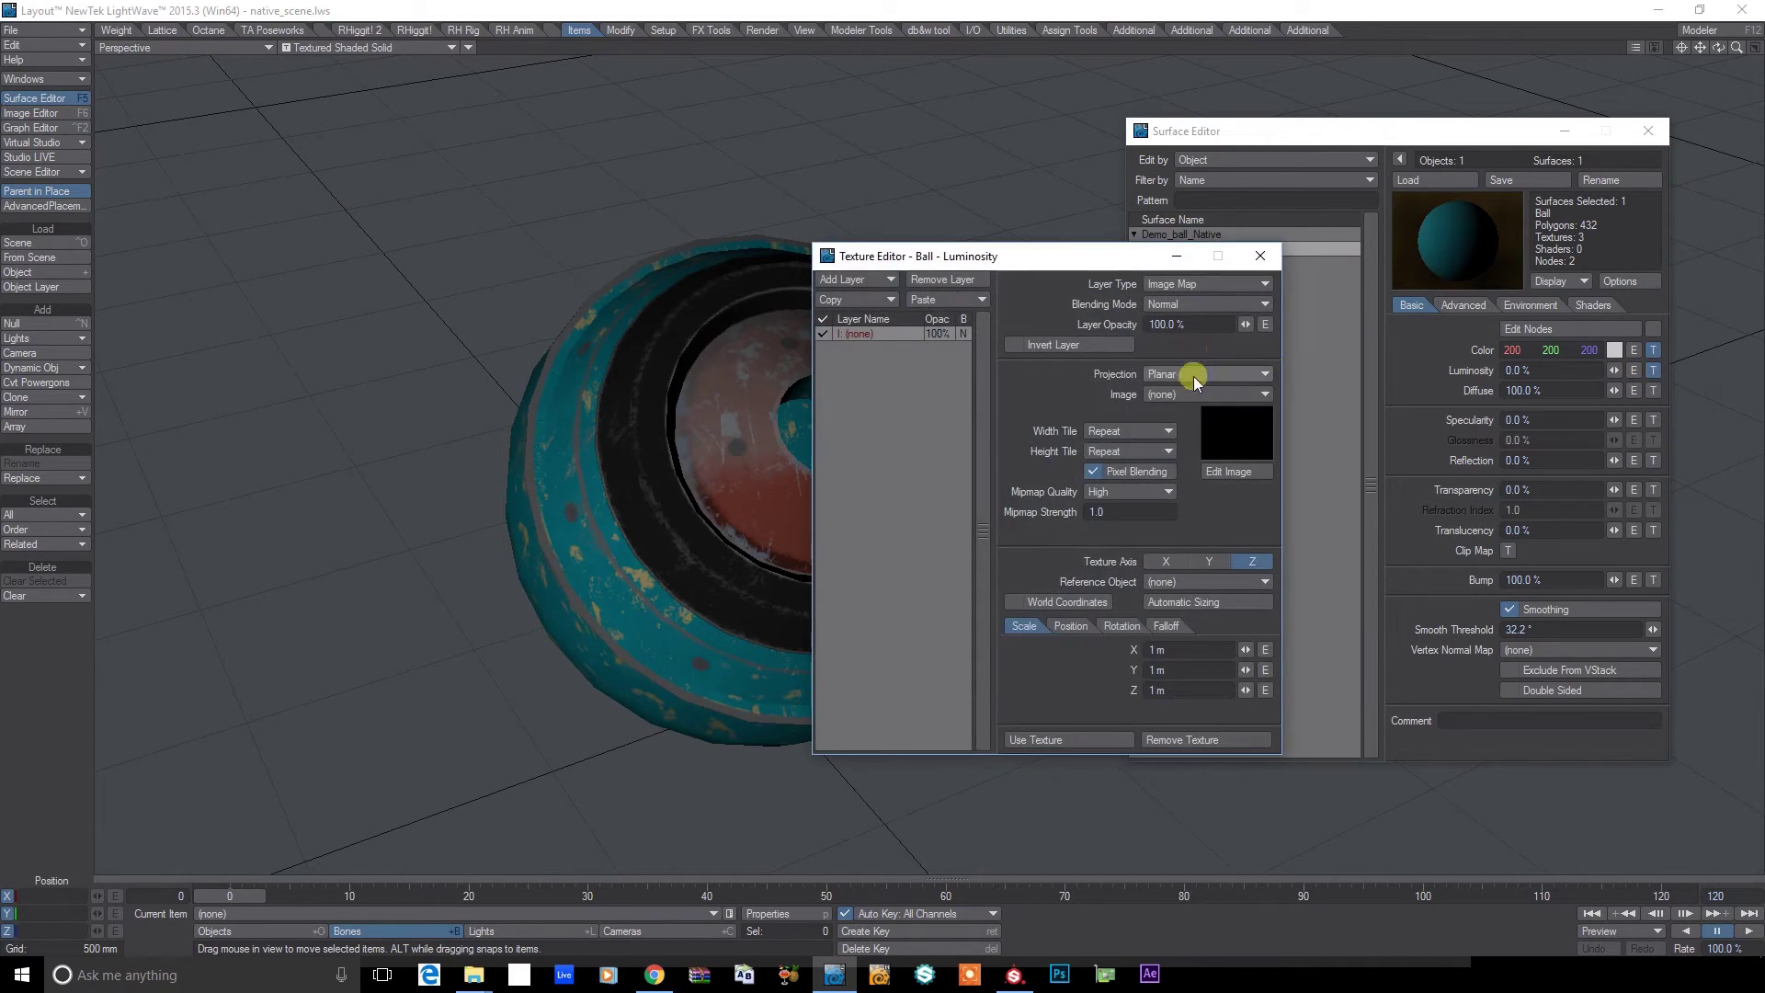
click(1194, 379)
click(1195, 454)
click(1179, 396)
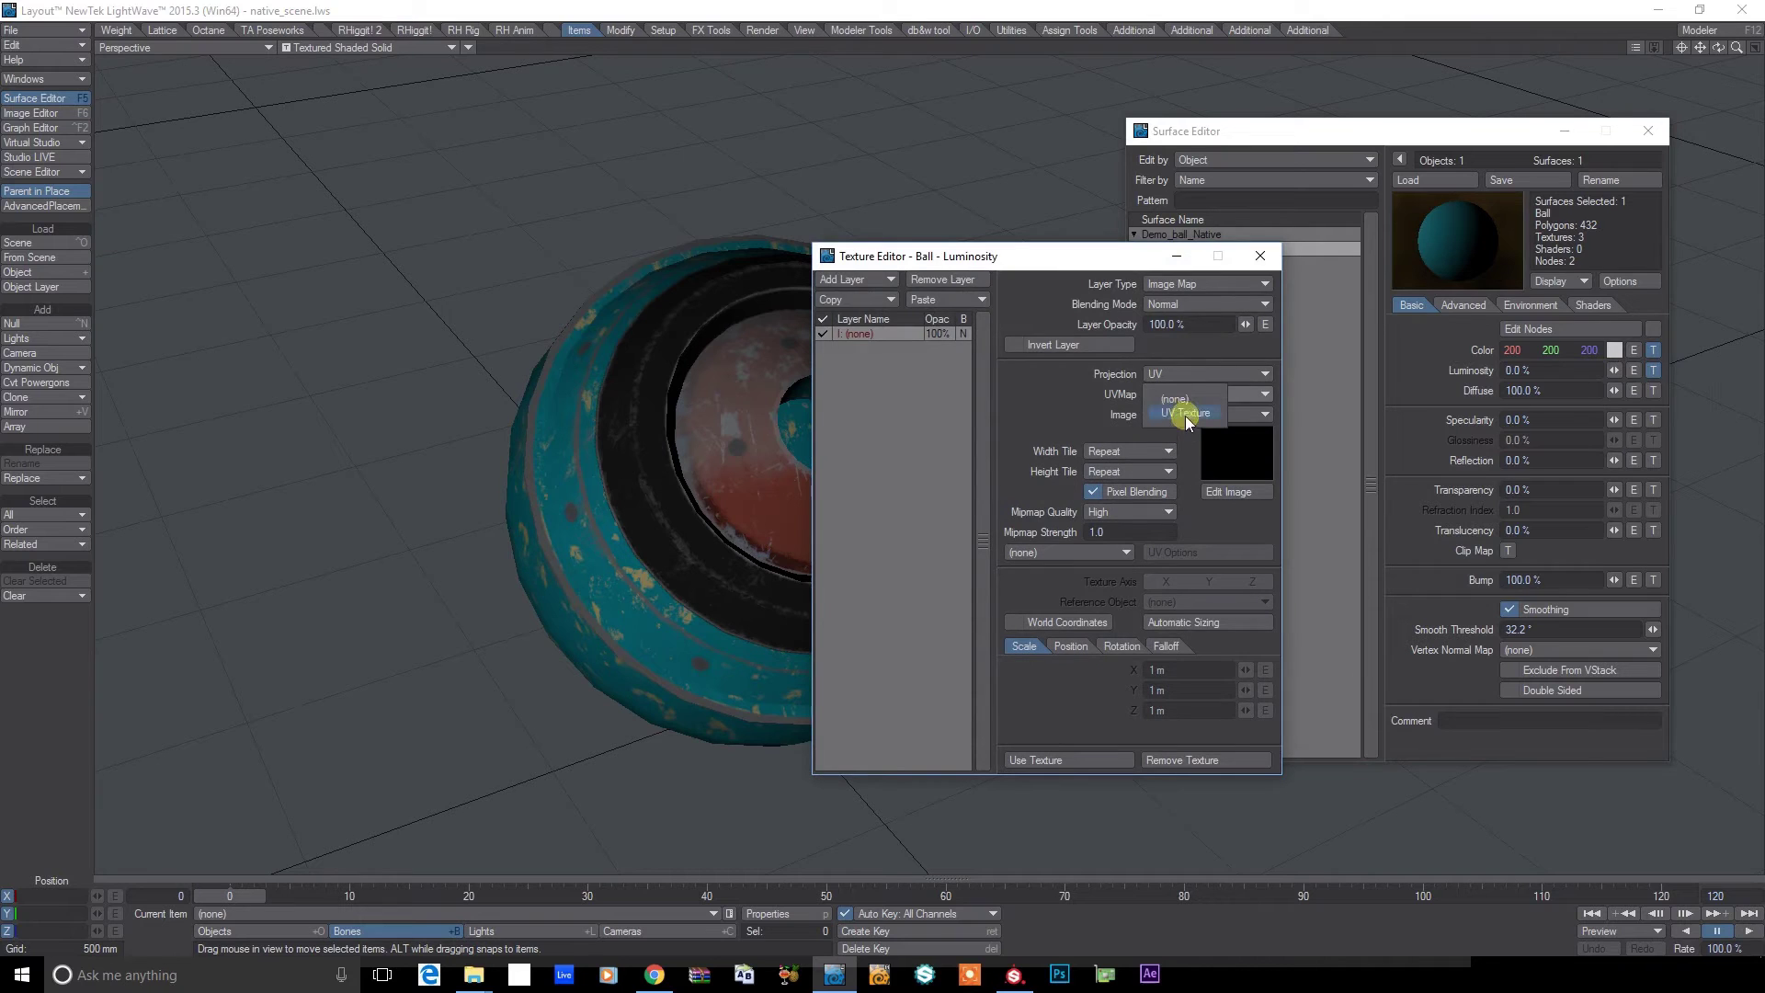
click(1186, 414)
click(1183, 414)
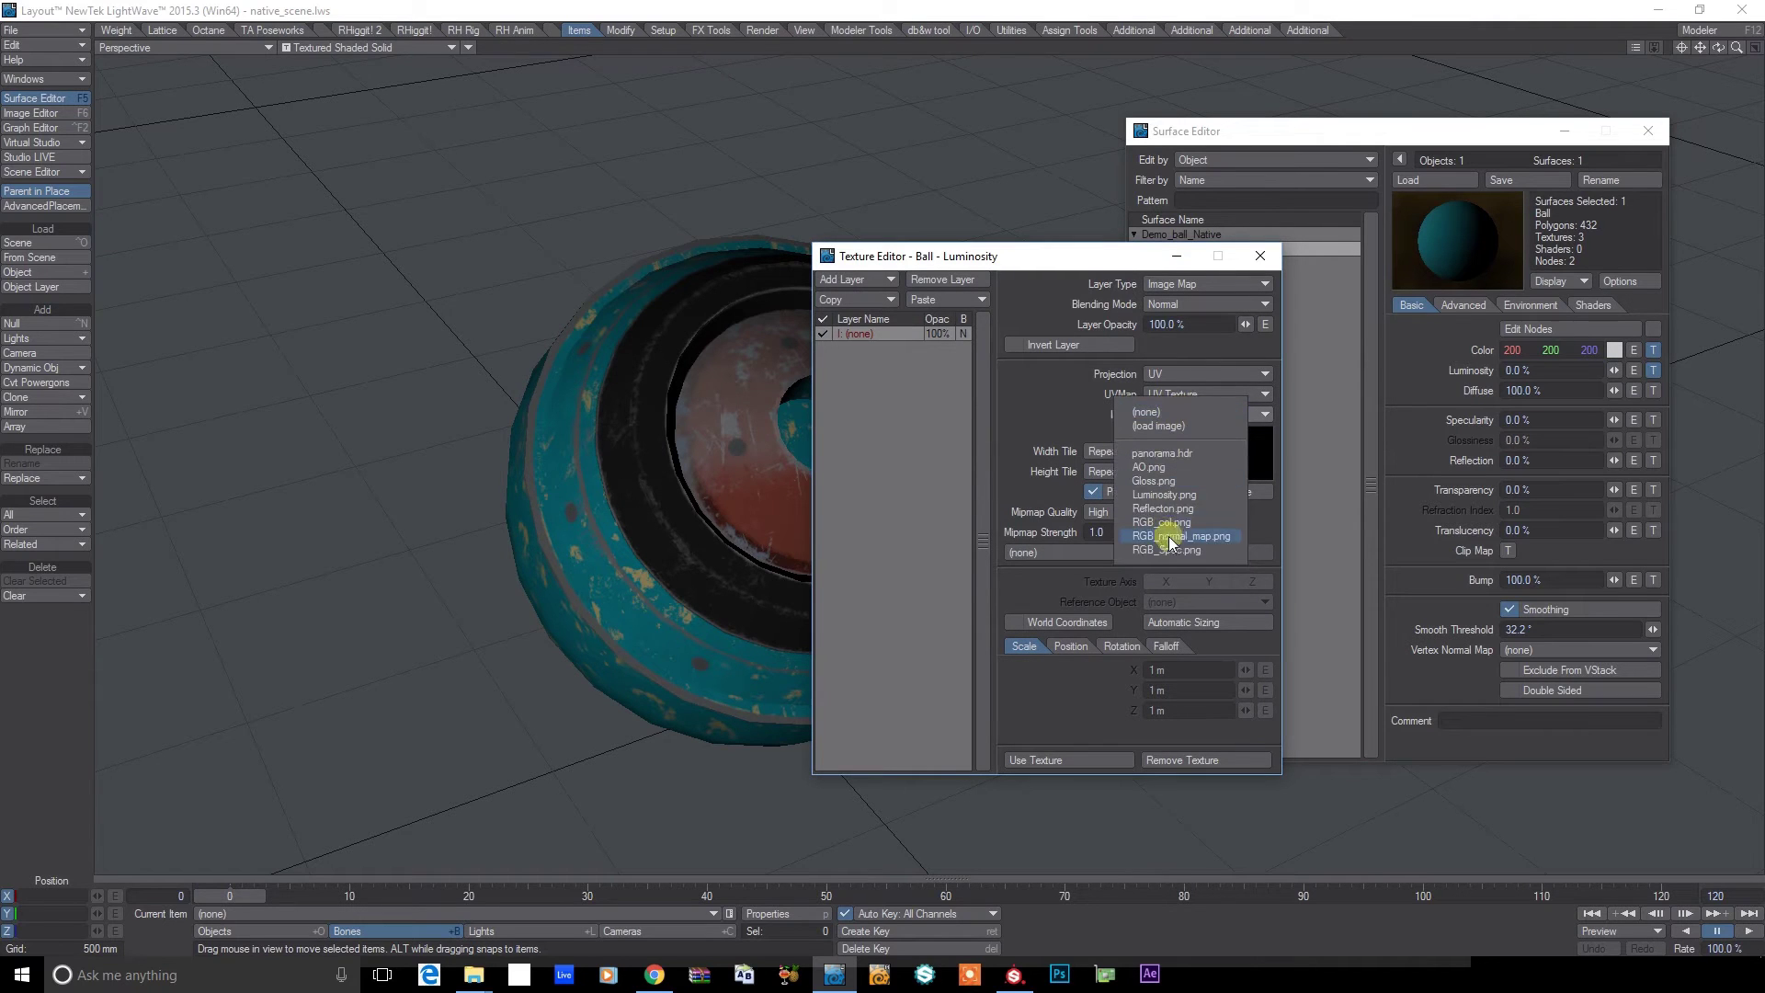
click(1173, 467)
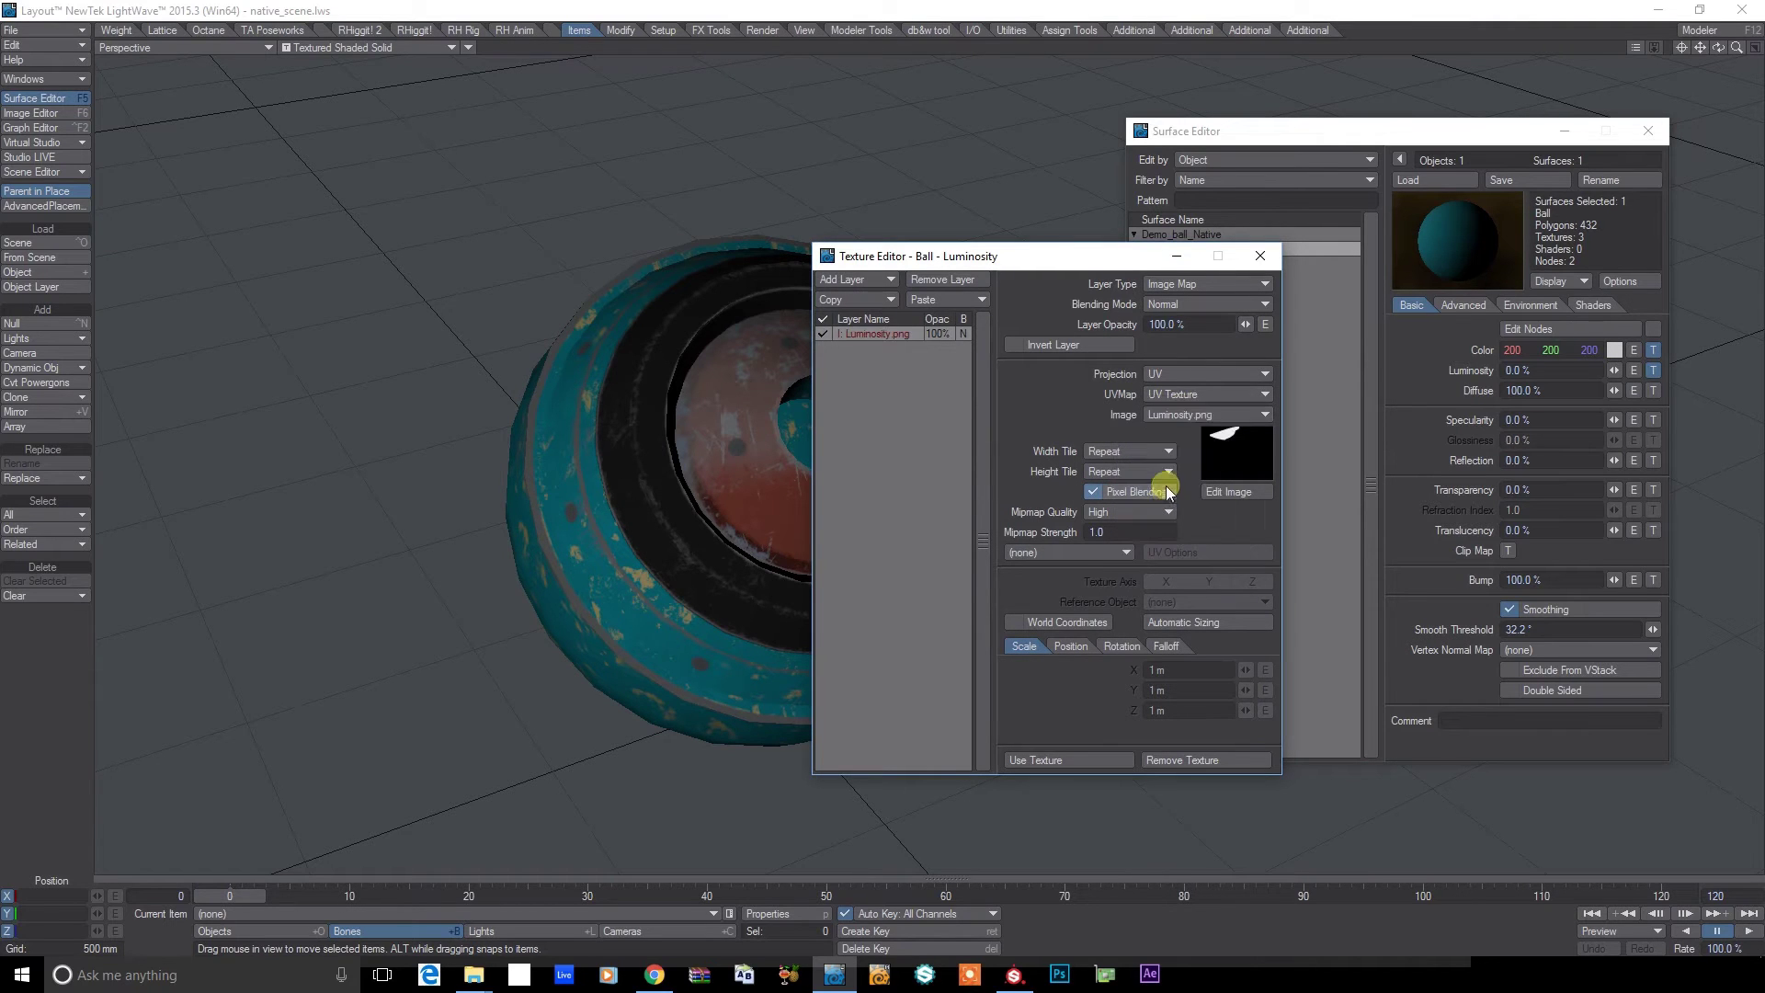
click(1260, 255)
Map AO.png onto the Diffuse channel with UV projection on UV Texture
click(1653, 390)
click(1195, 374)
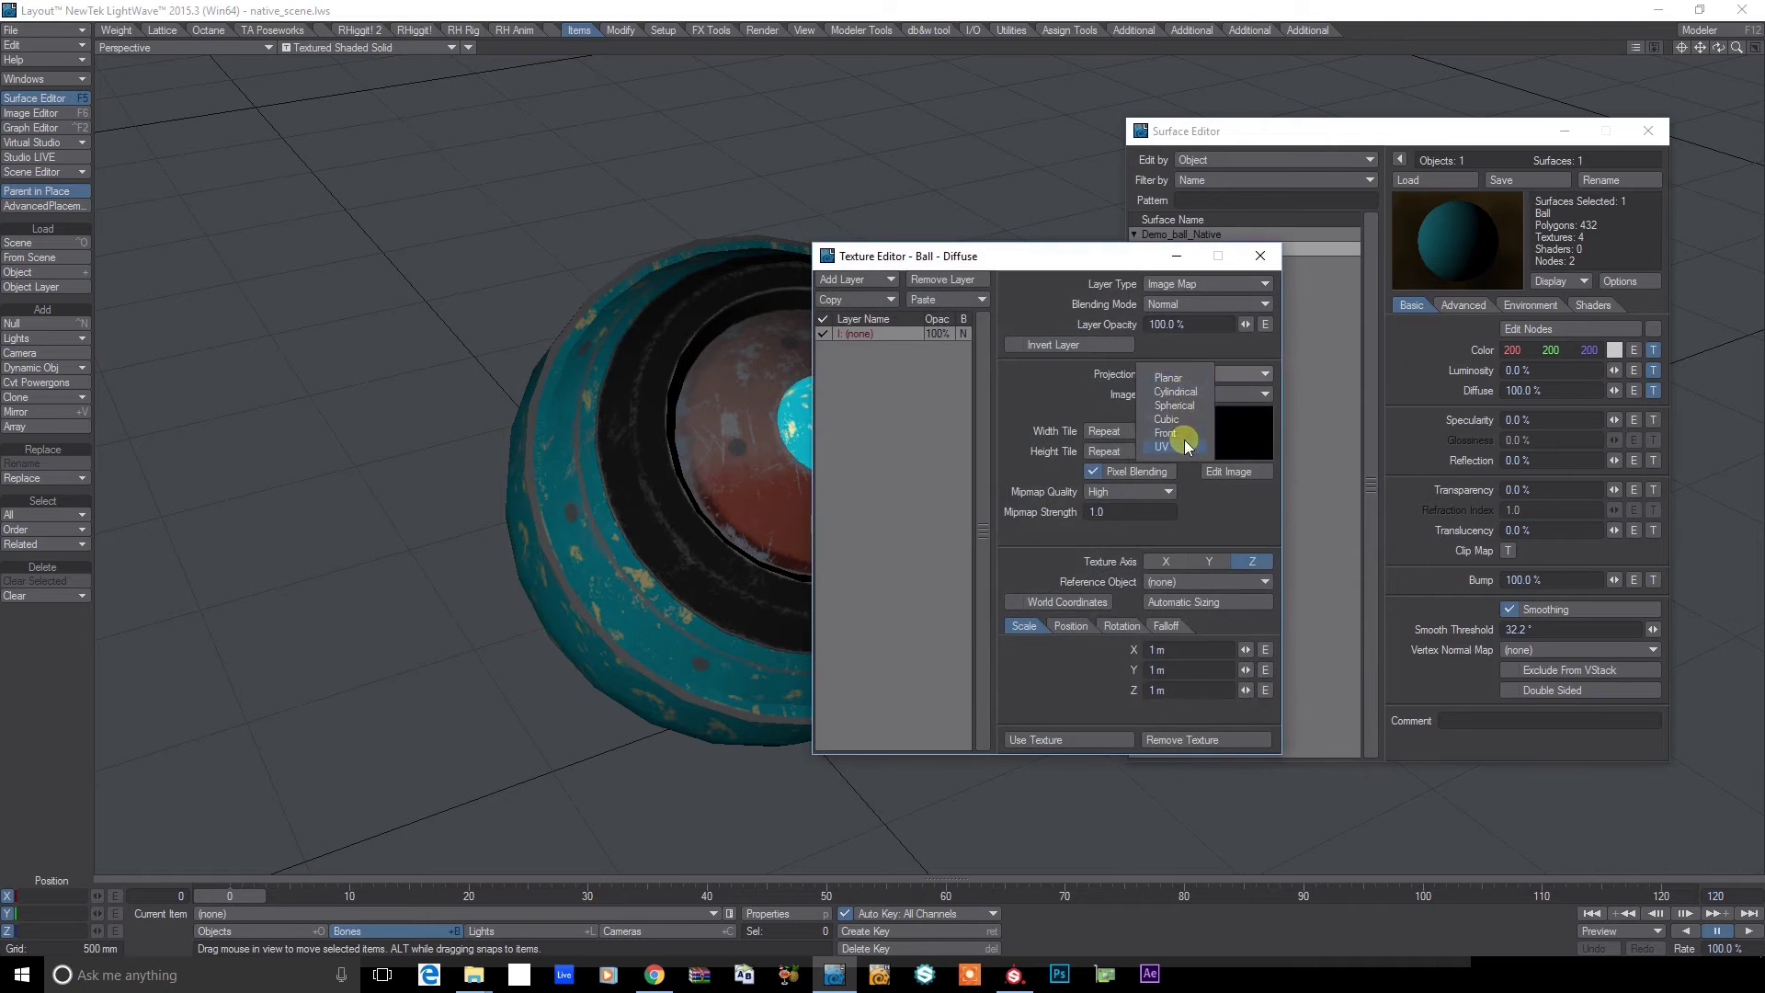
click(1182, 440)
click(1177, 394)
click(1182, 409)
click(1183, 414)
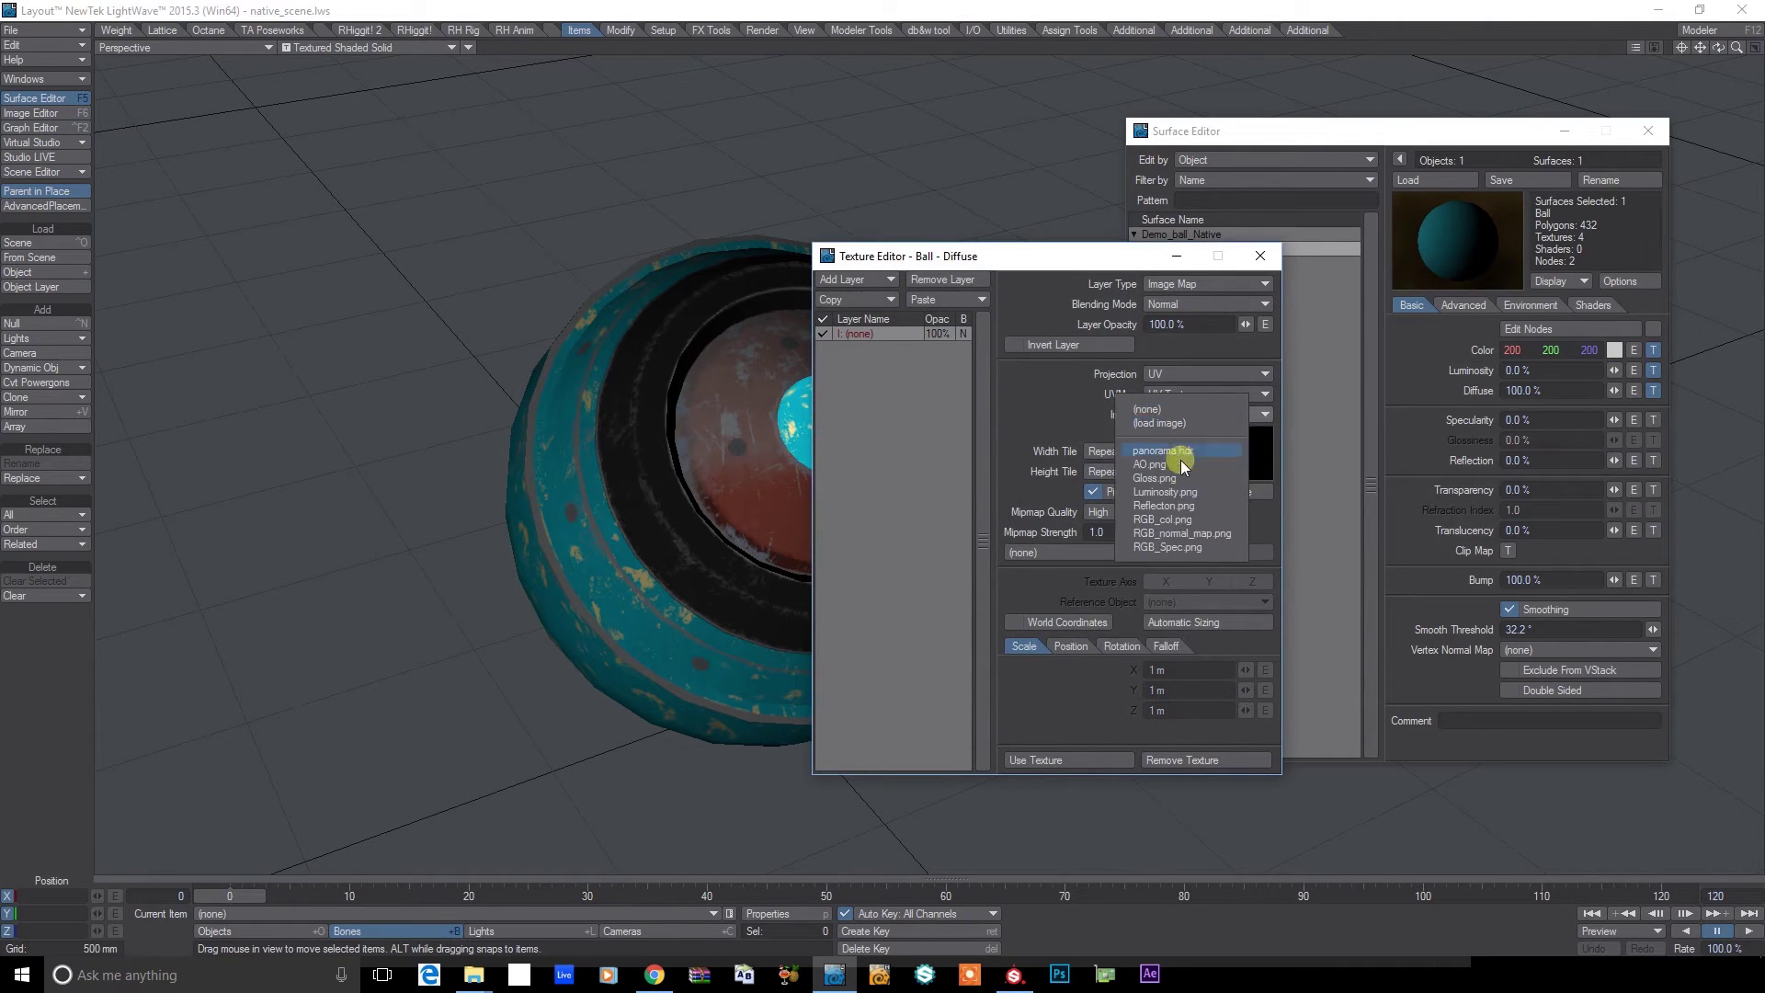
click(1186, 470)
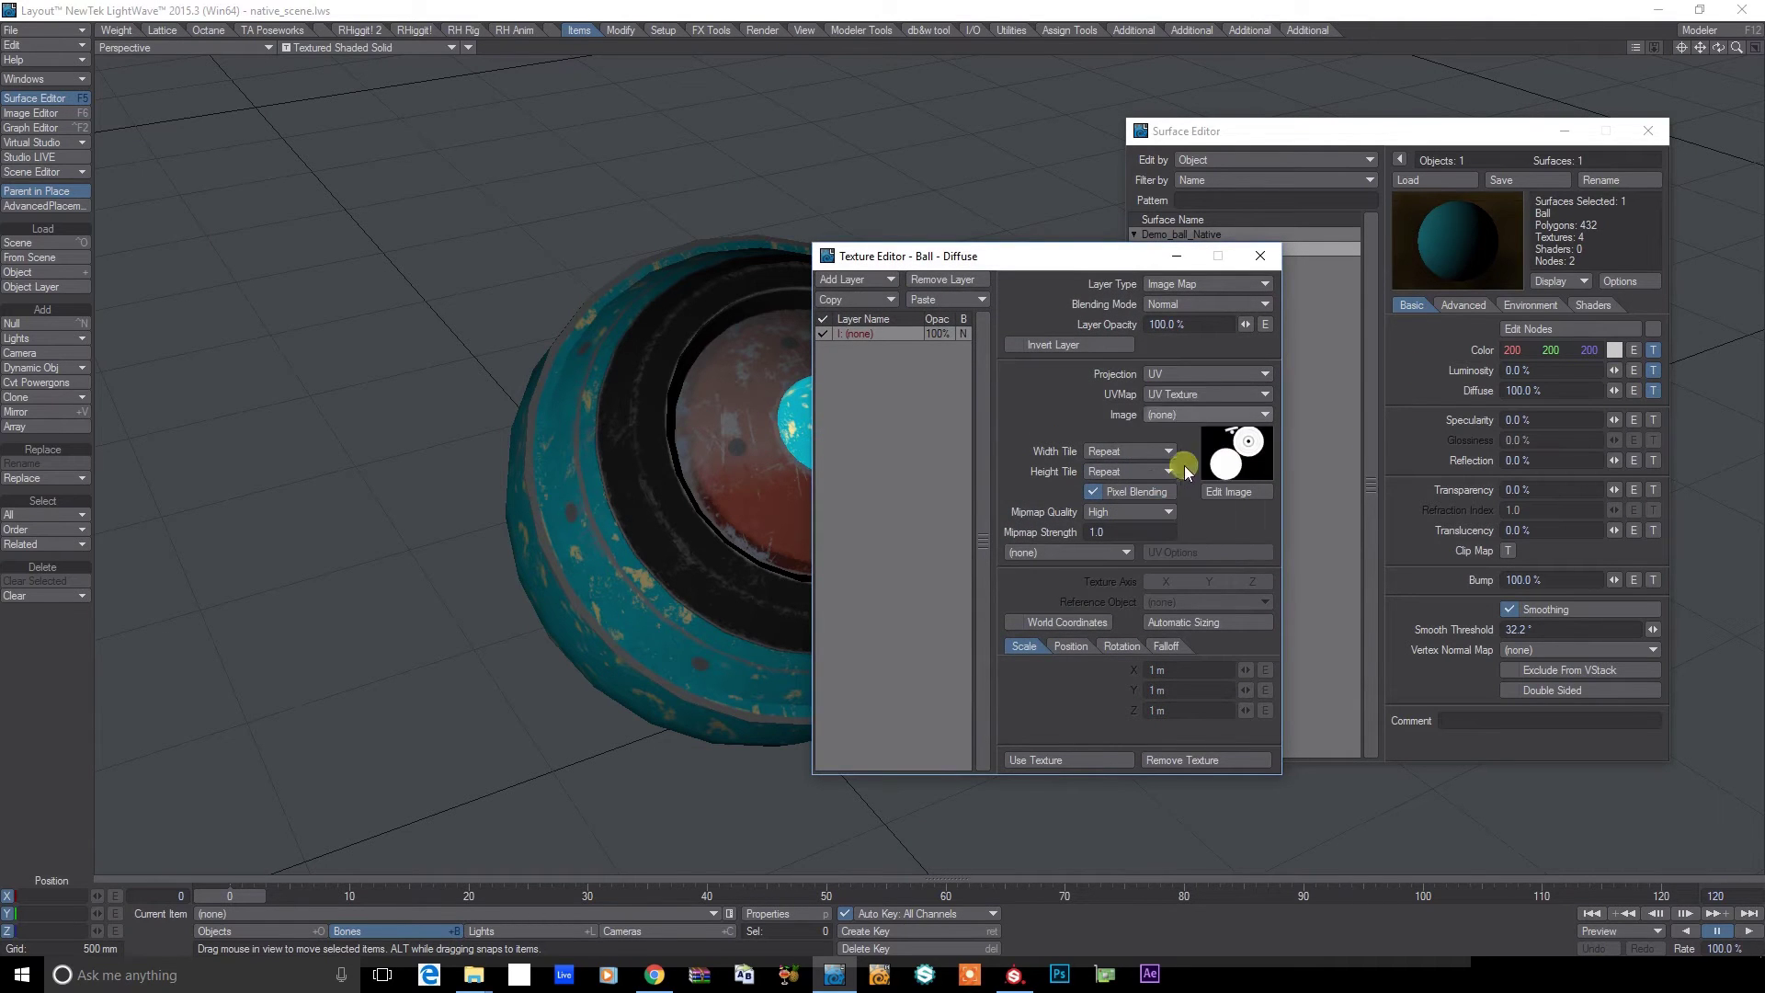
click(1260, 255)
Map RGB_Spec.png onto the Specularity channel with UV projection on UV Texture
click(1647, 420)
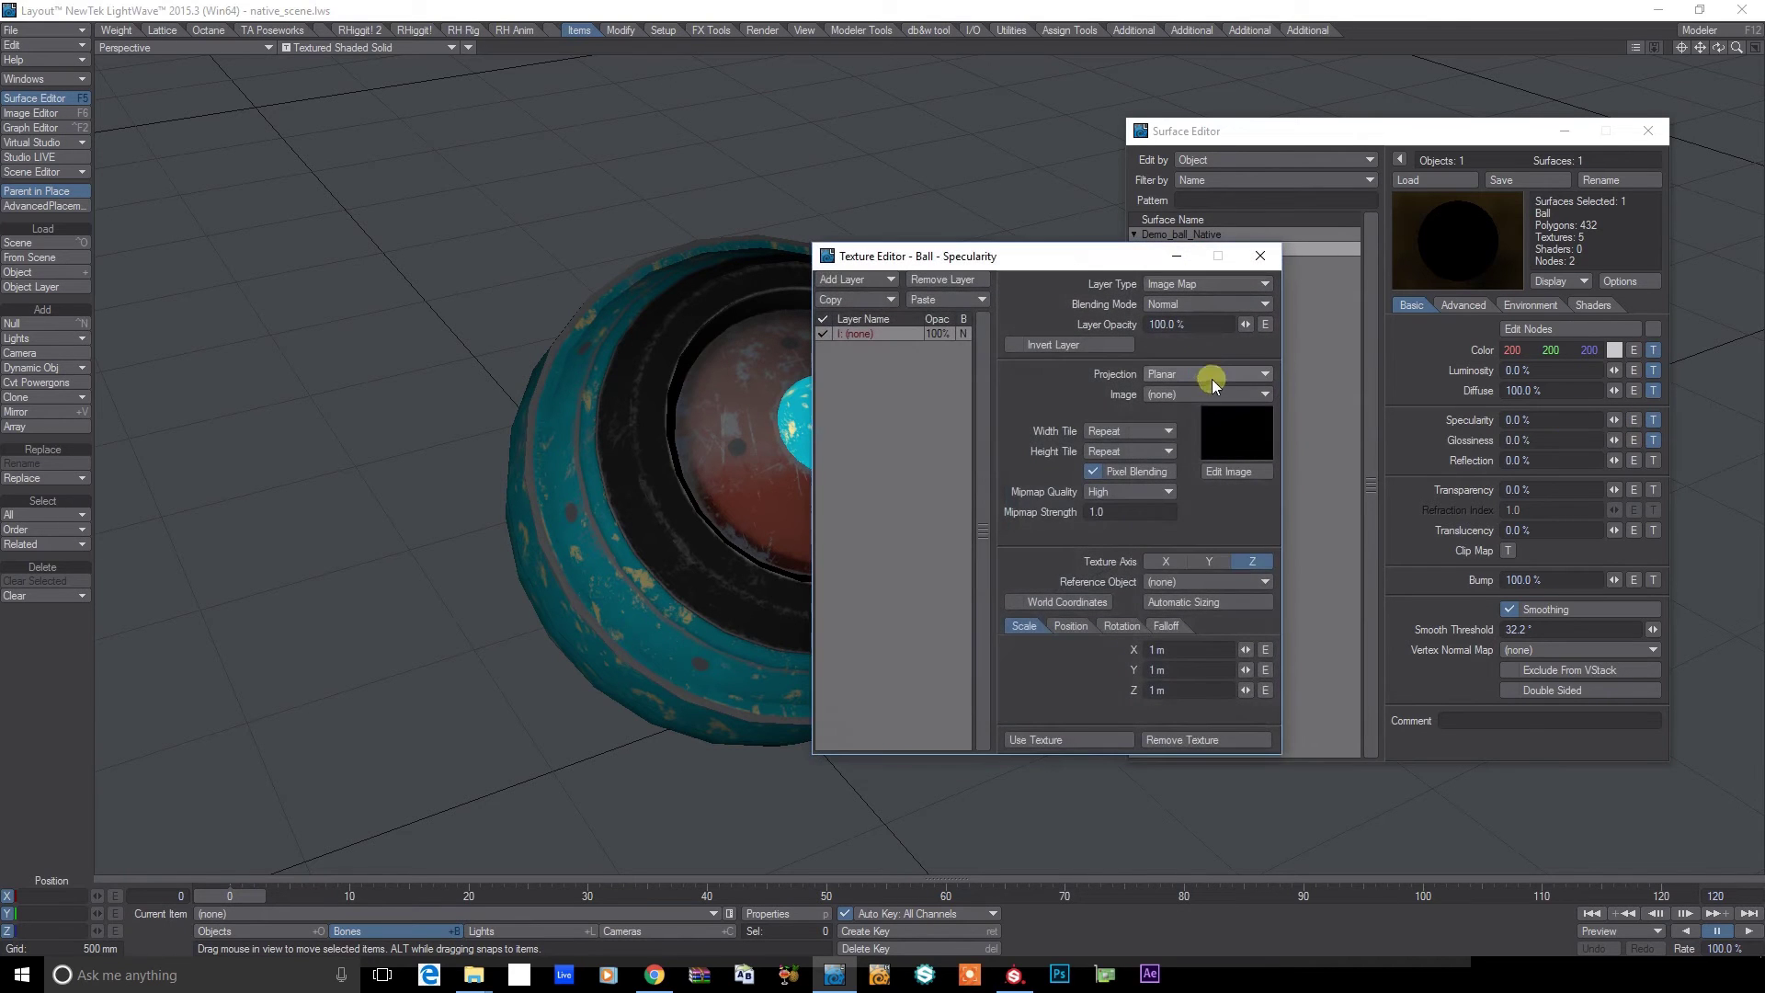
click(1209, 374)
click(1195, 445)
click(1192, 395)
click(1186, 414)
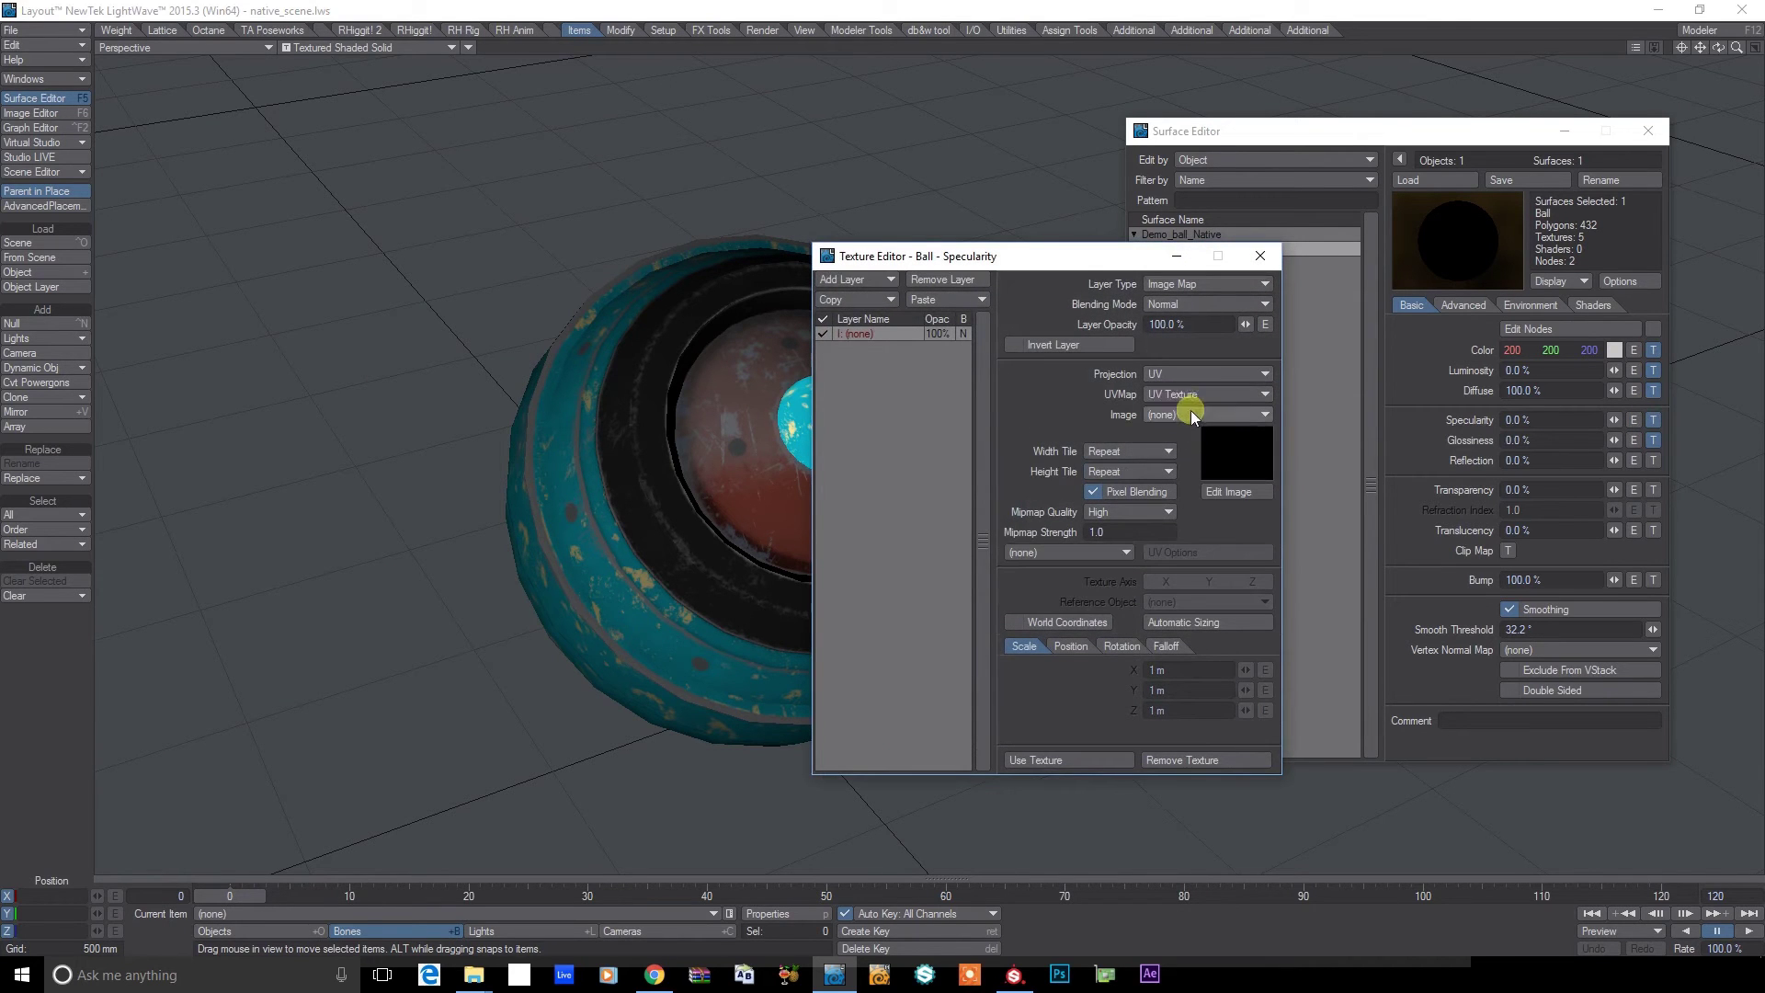
click(1188, 414)
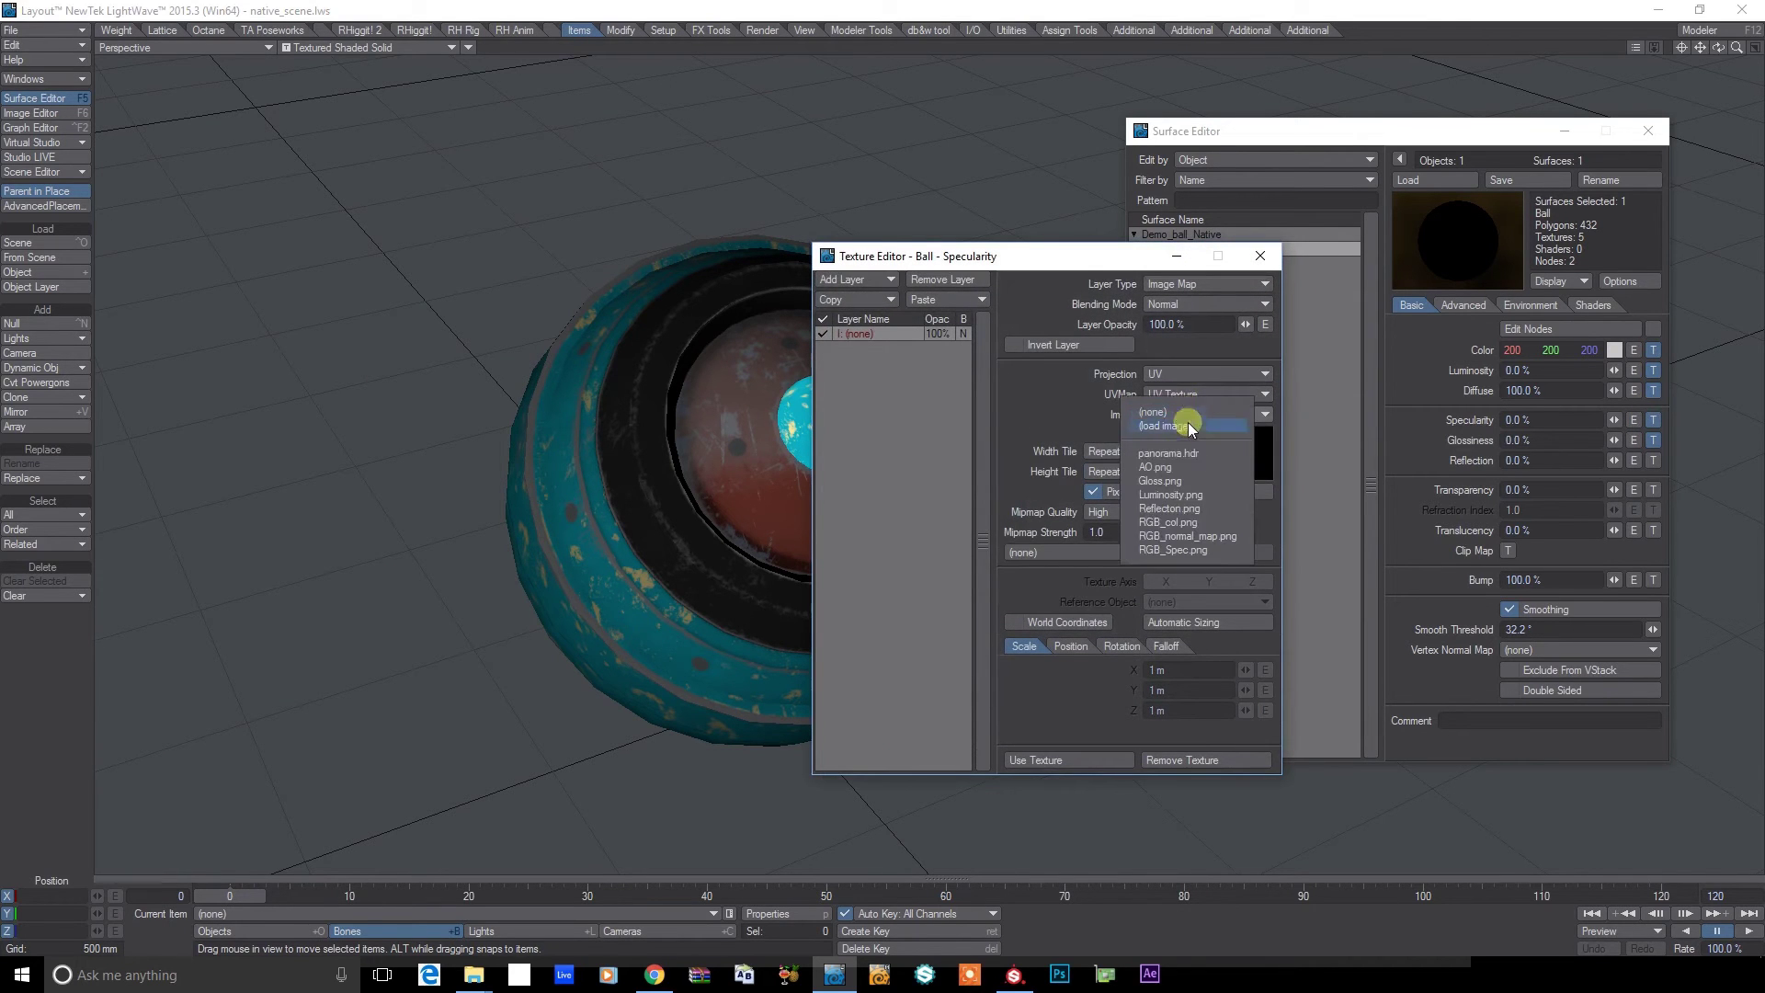
click(1204, 549)
click(1261, 261)
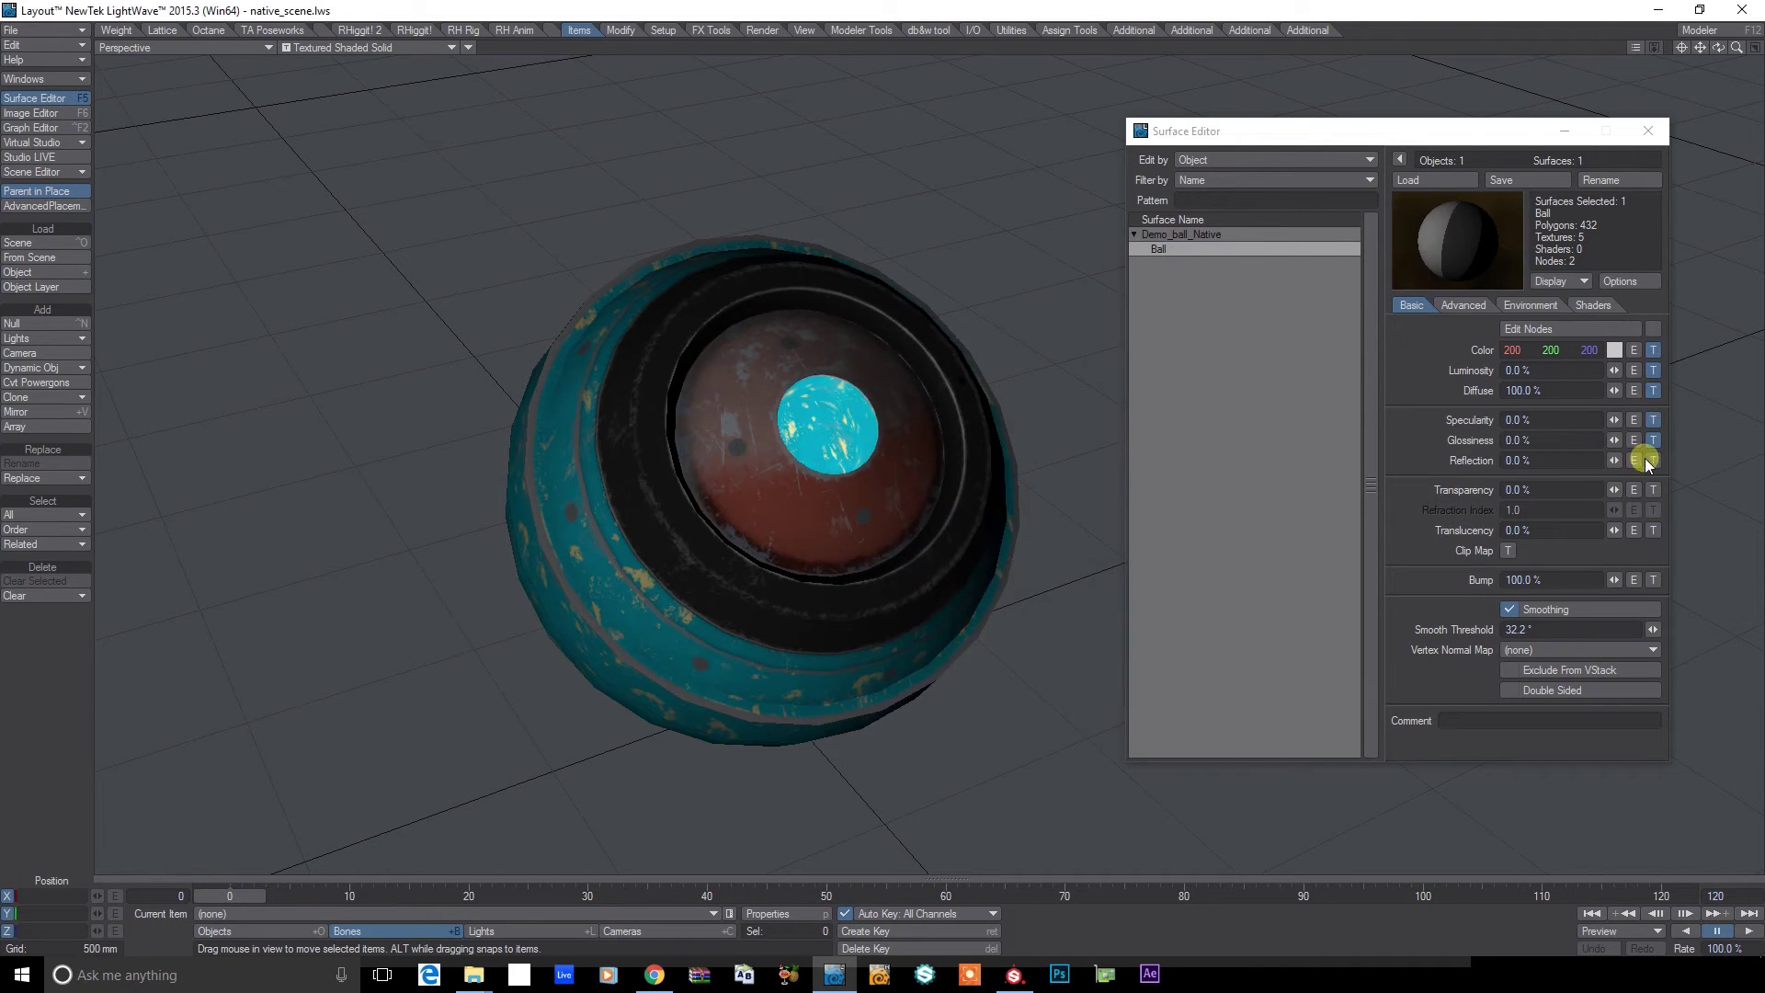
Map Reflection.png onto the Reflection channel with UV projection on UV Texture
click(1649, 459)
click(1241, 374)
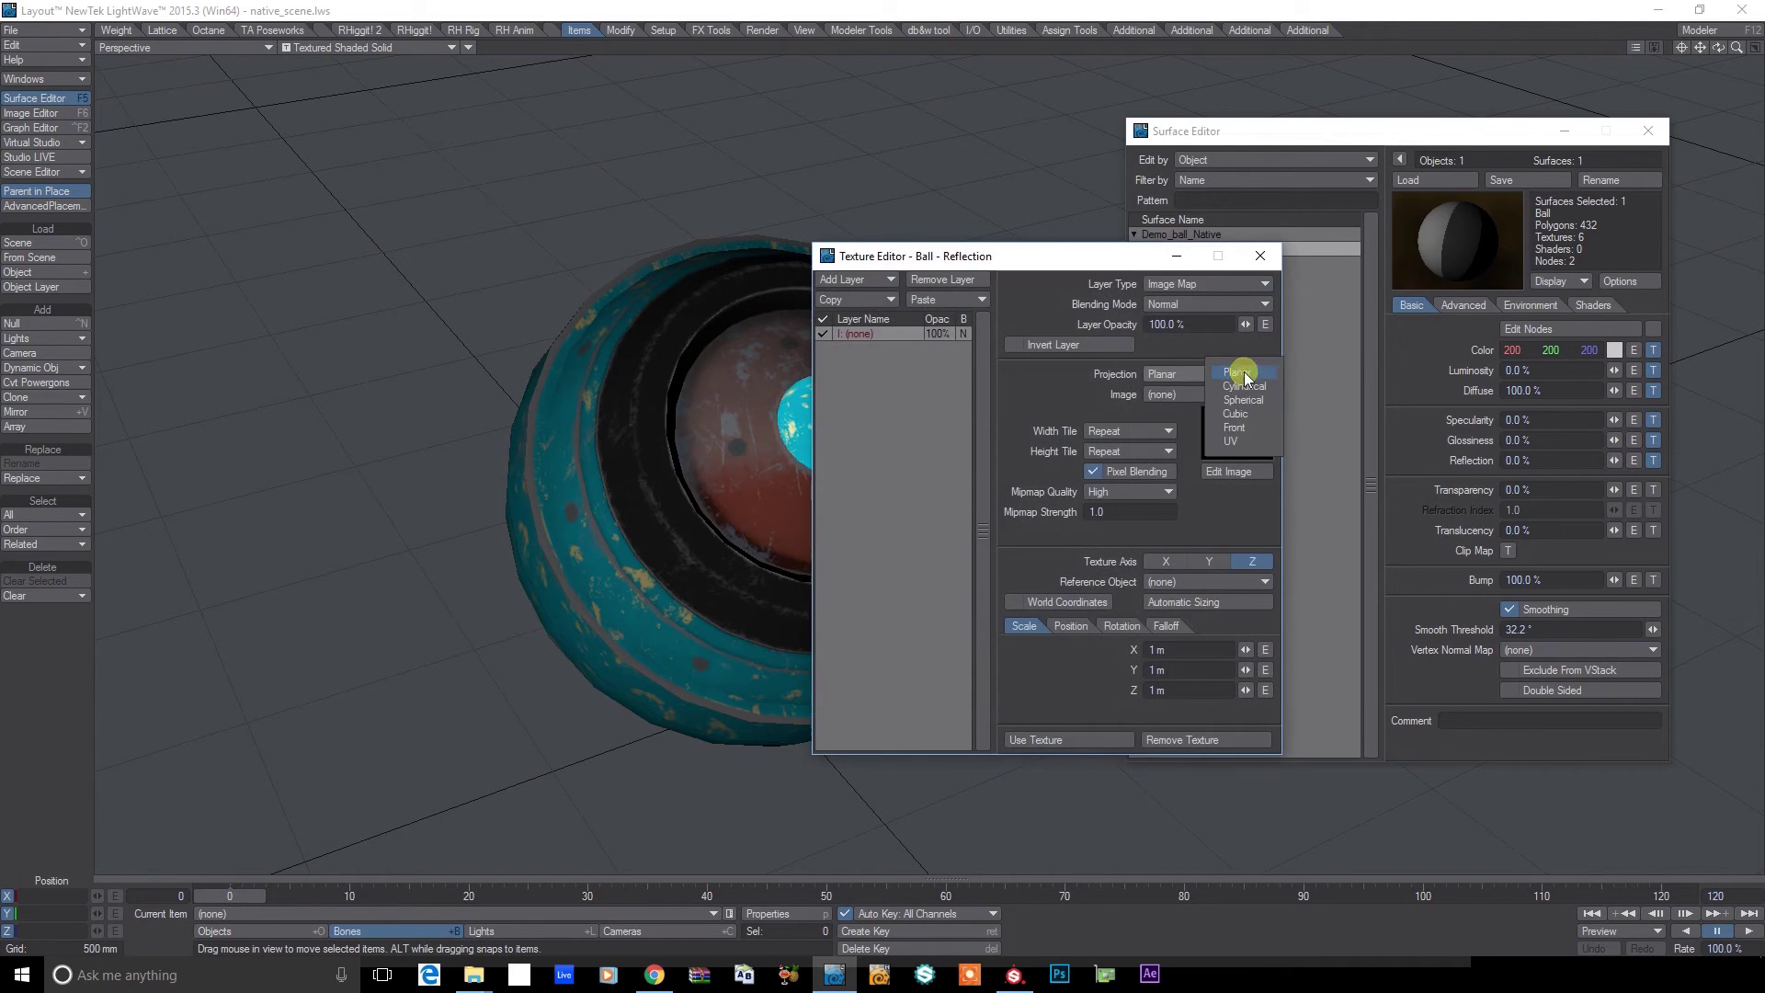
click(1241, 455)
click(1160, 395)
click(1164, 407)
click(1166, 414)
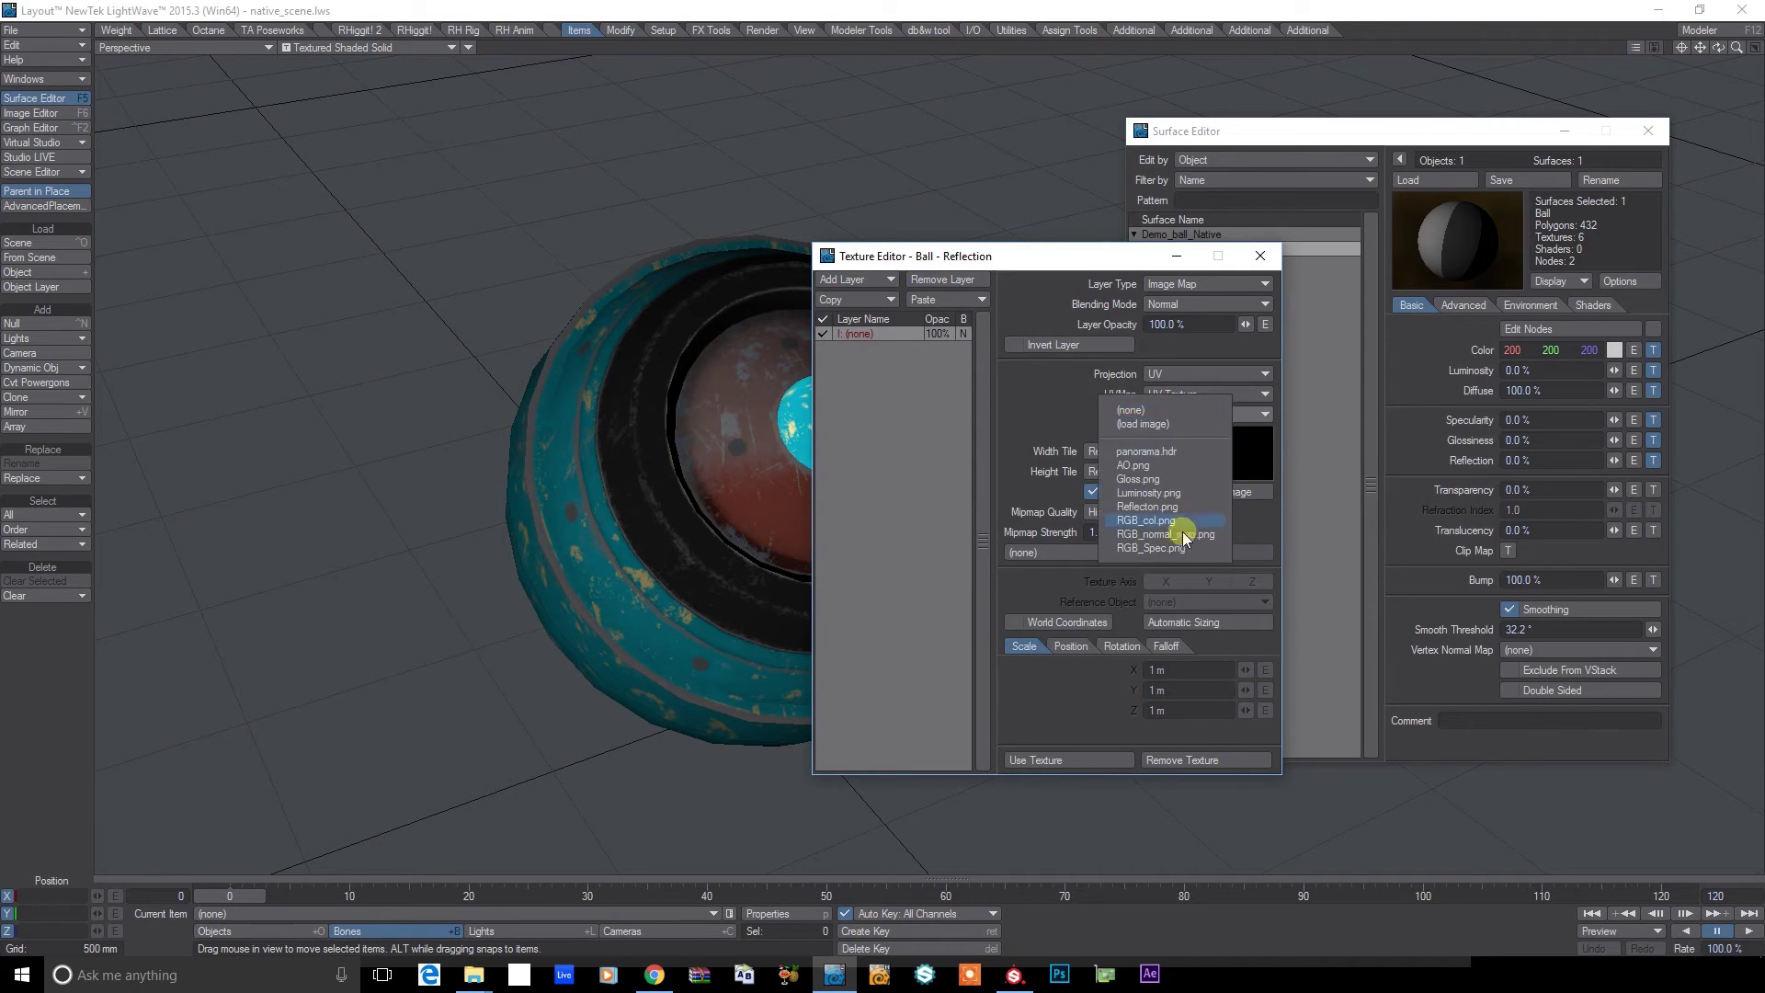
click(1169, 499)
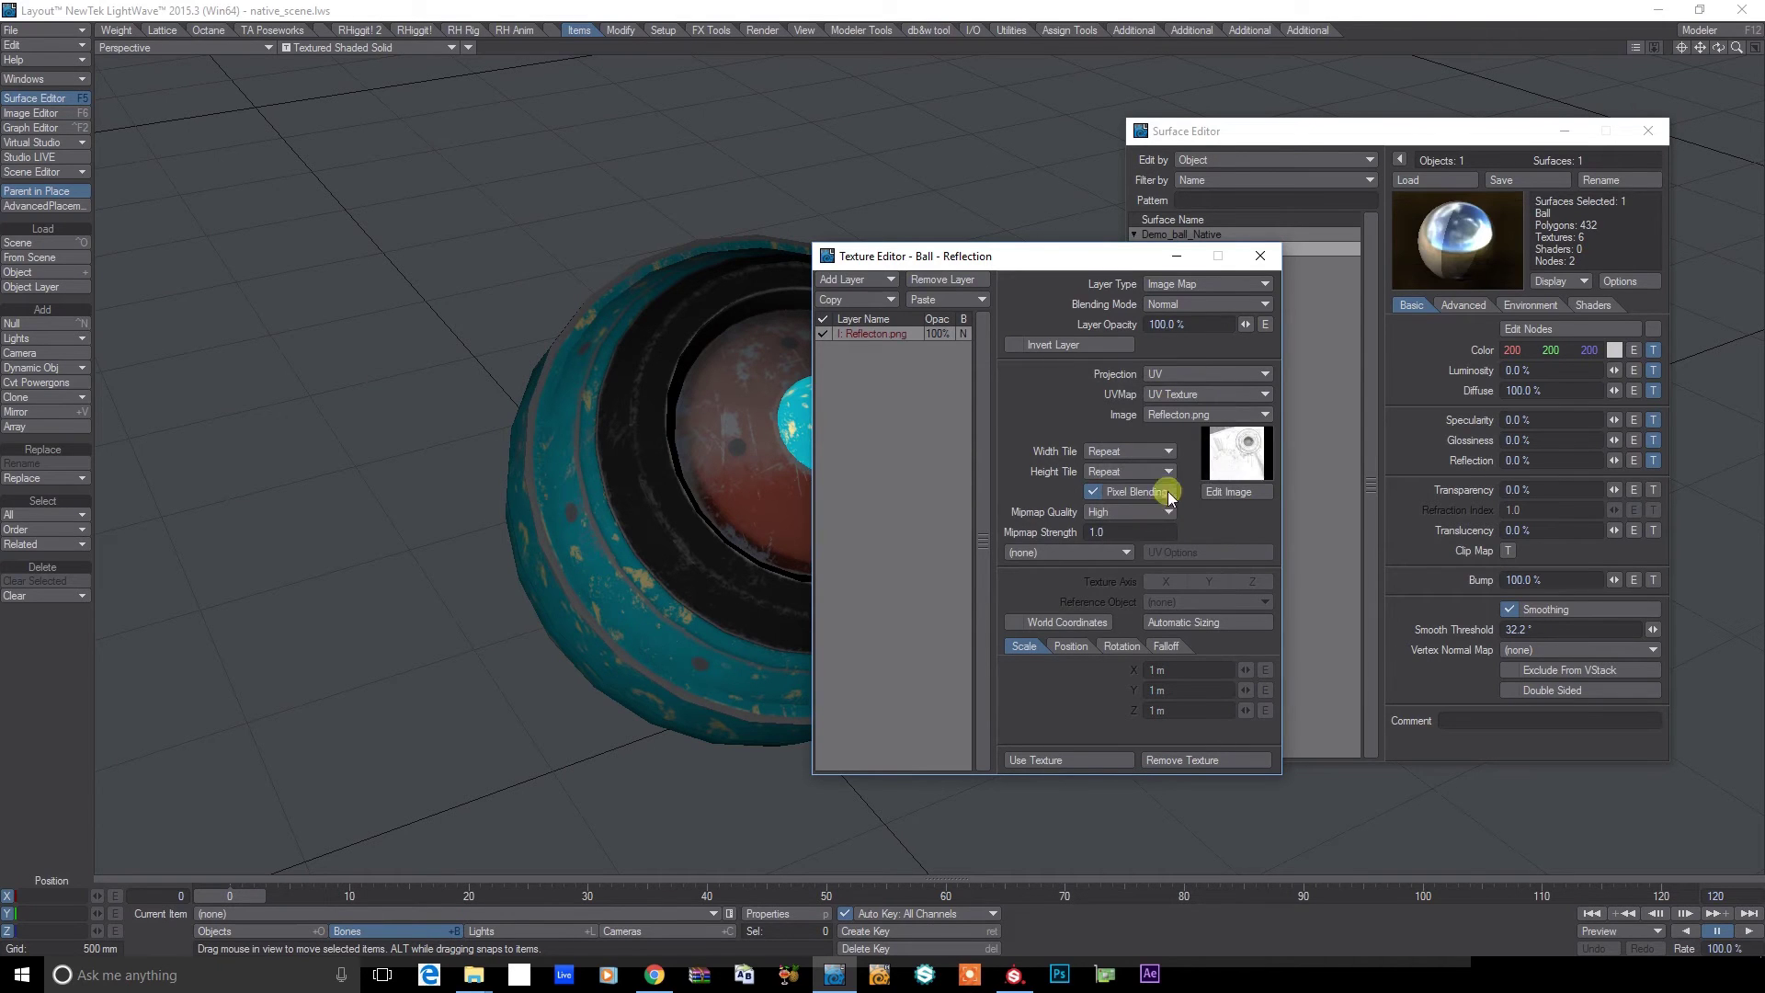
click(1261, 256)
click(1650, 328)
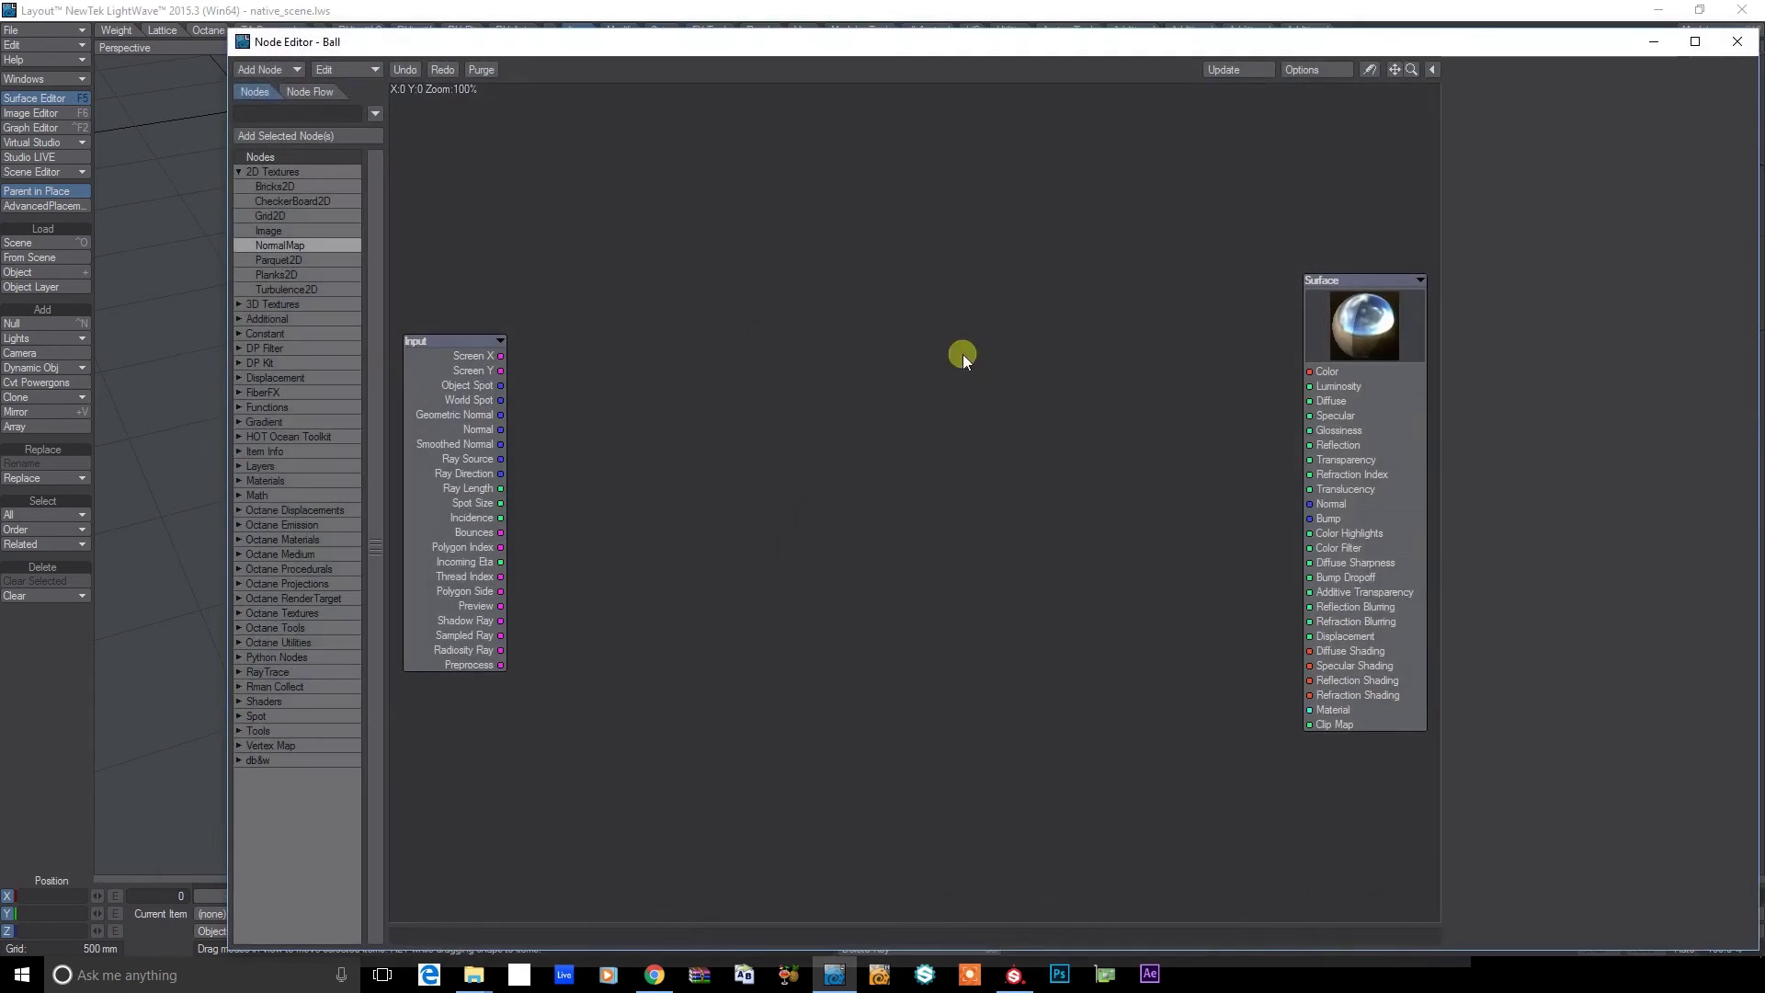
Add a NormalMap node using RGB_normal_map.png on UV Texture, wired to the surface Normal
double_click(263, 245)
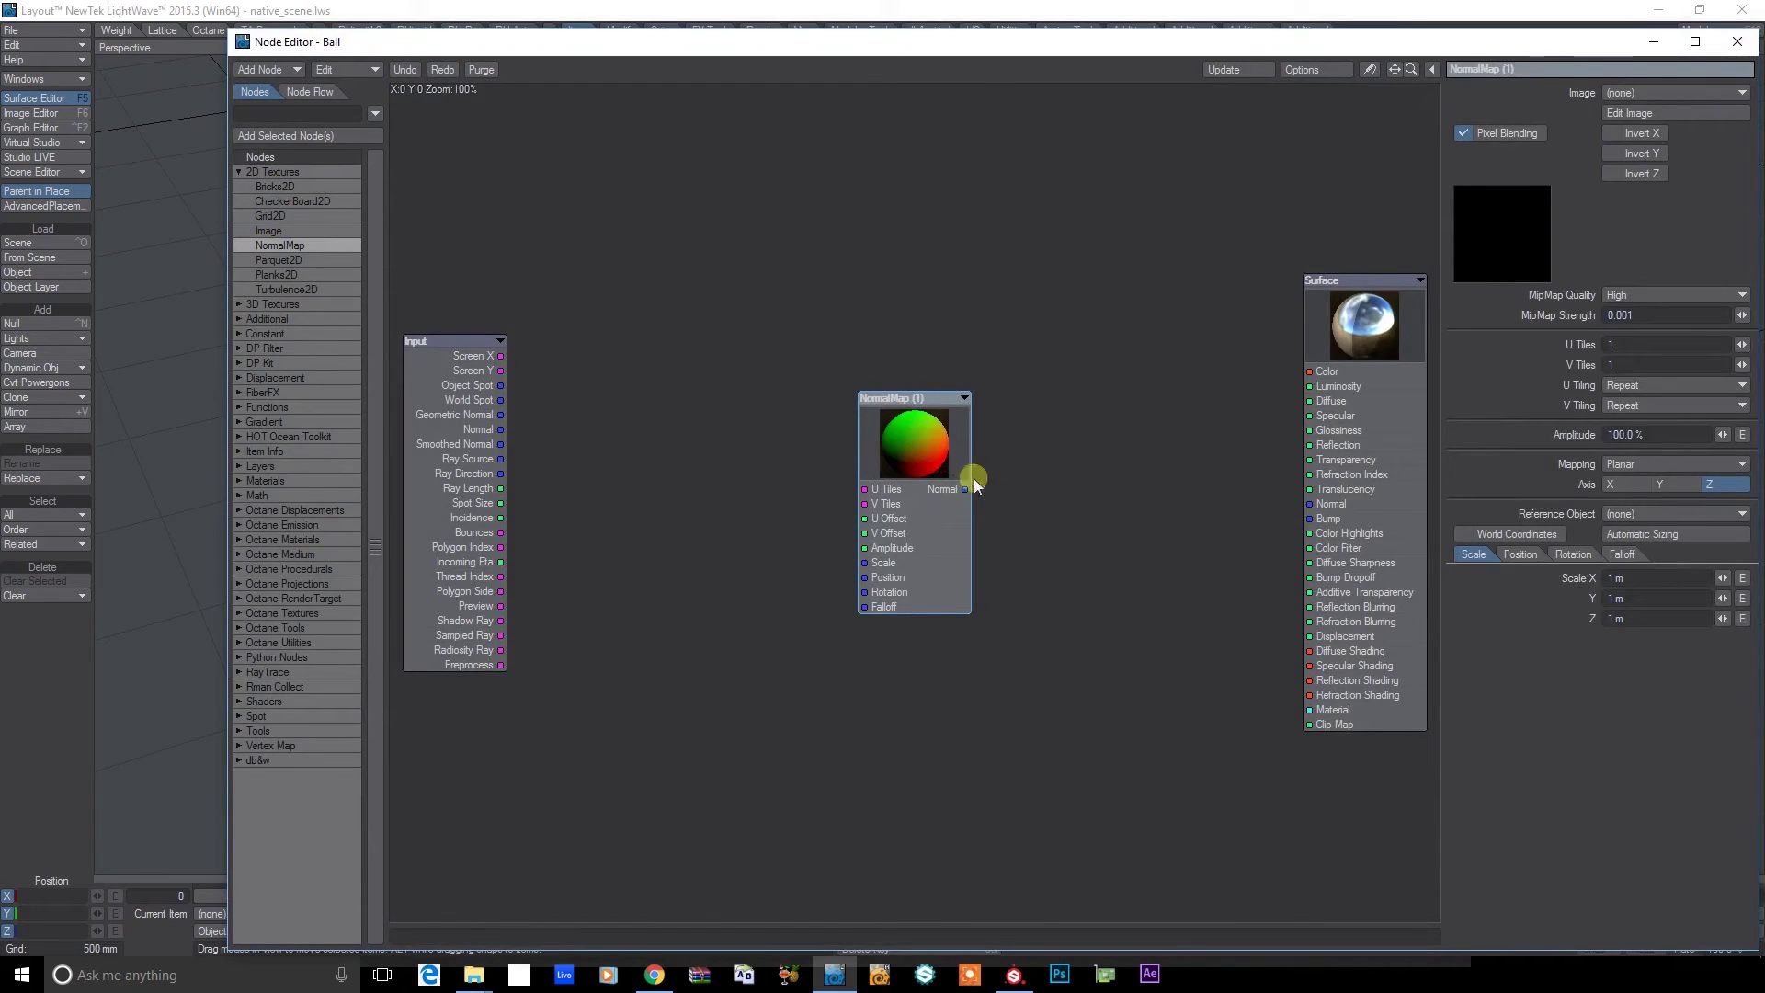
drag(965, 489, 1320, 505)
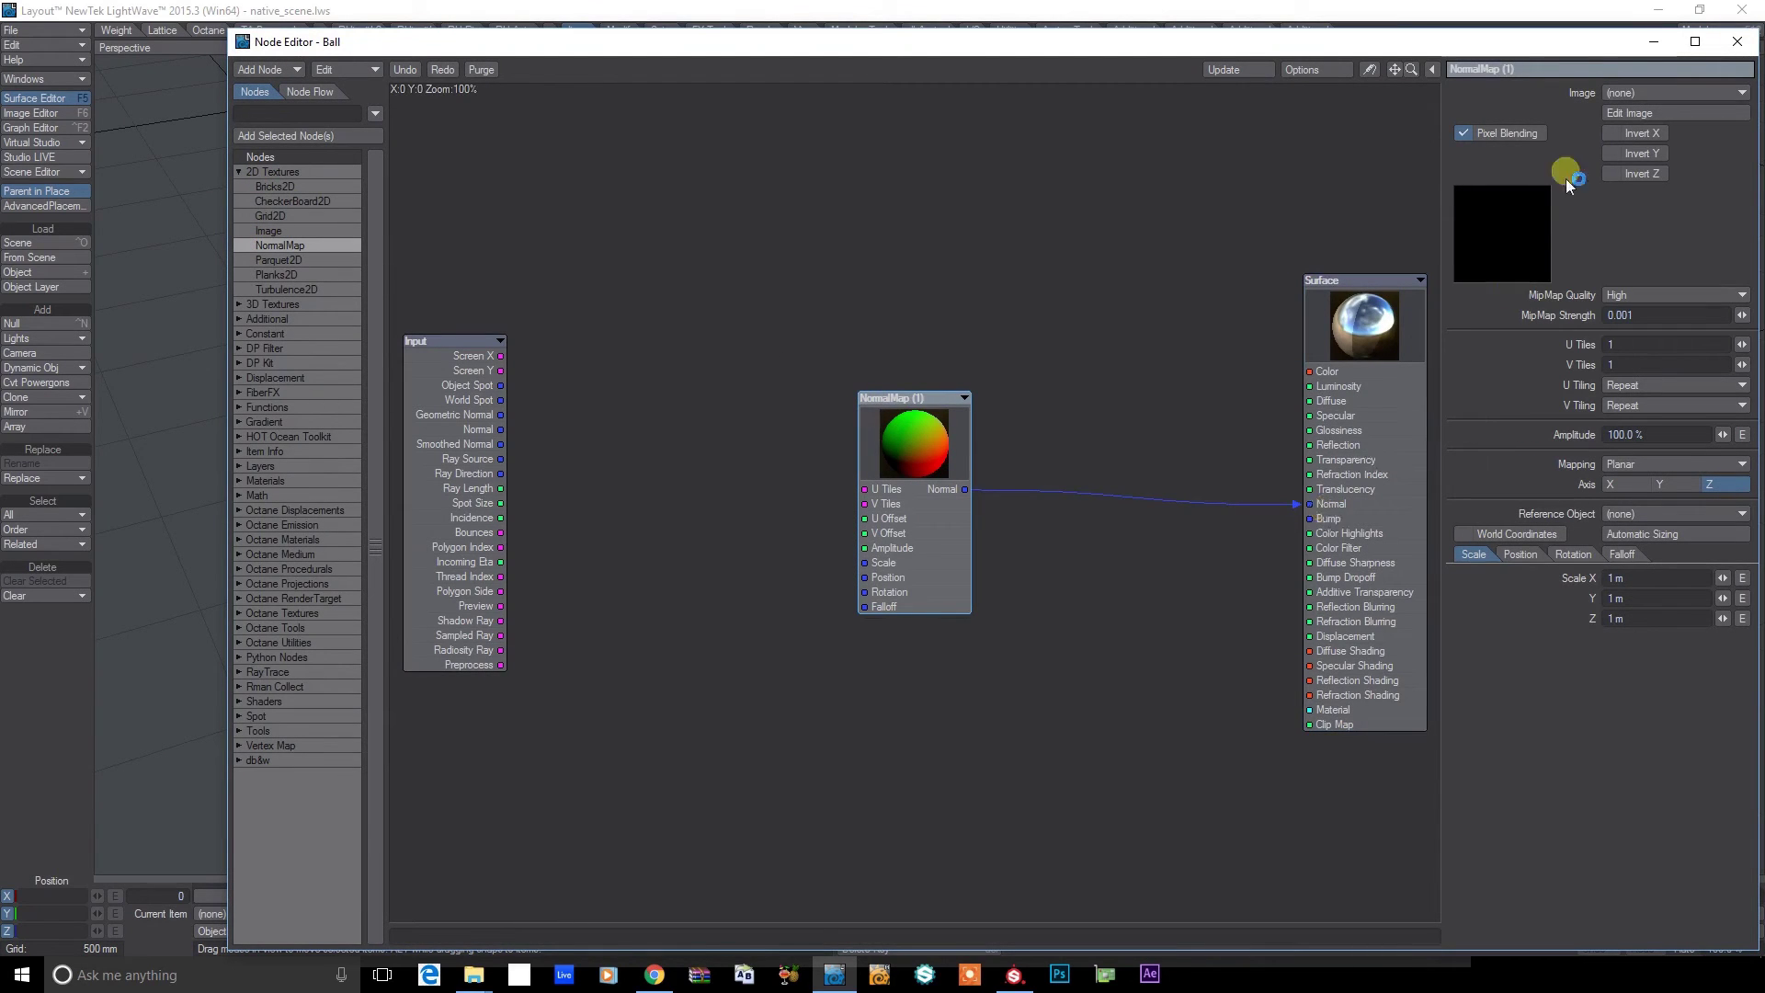
click(1646, 93)
click(1645, 208)
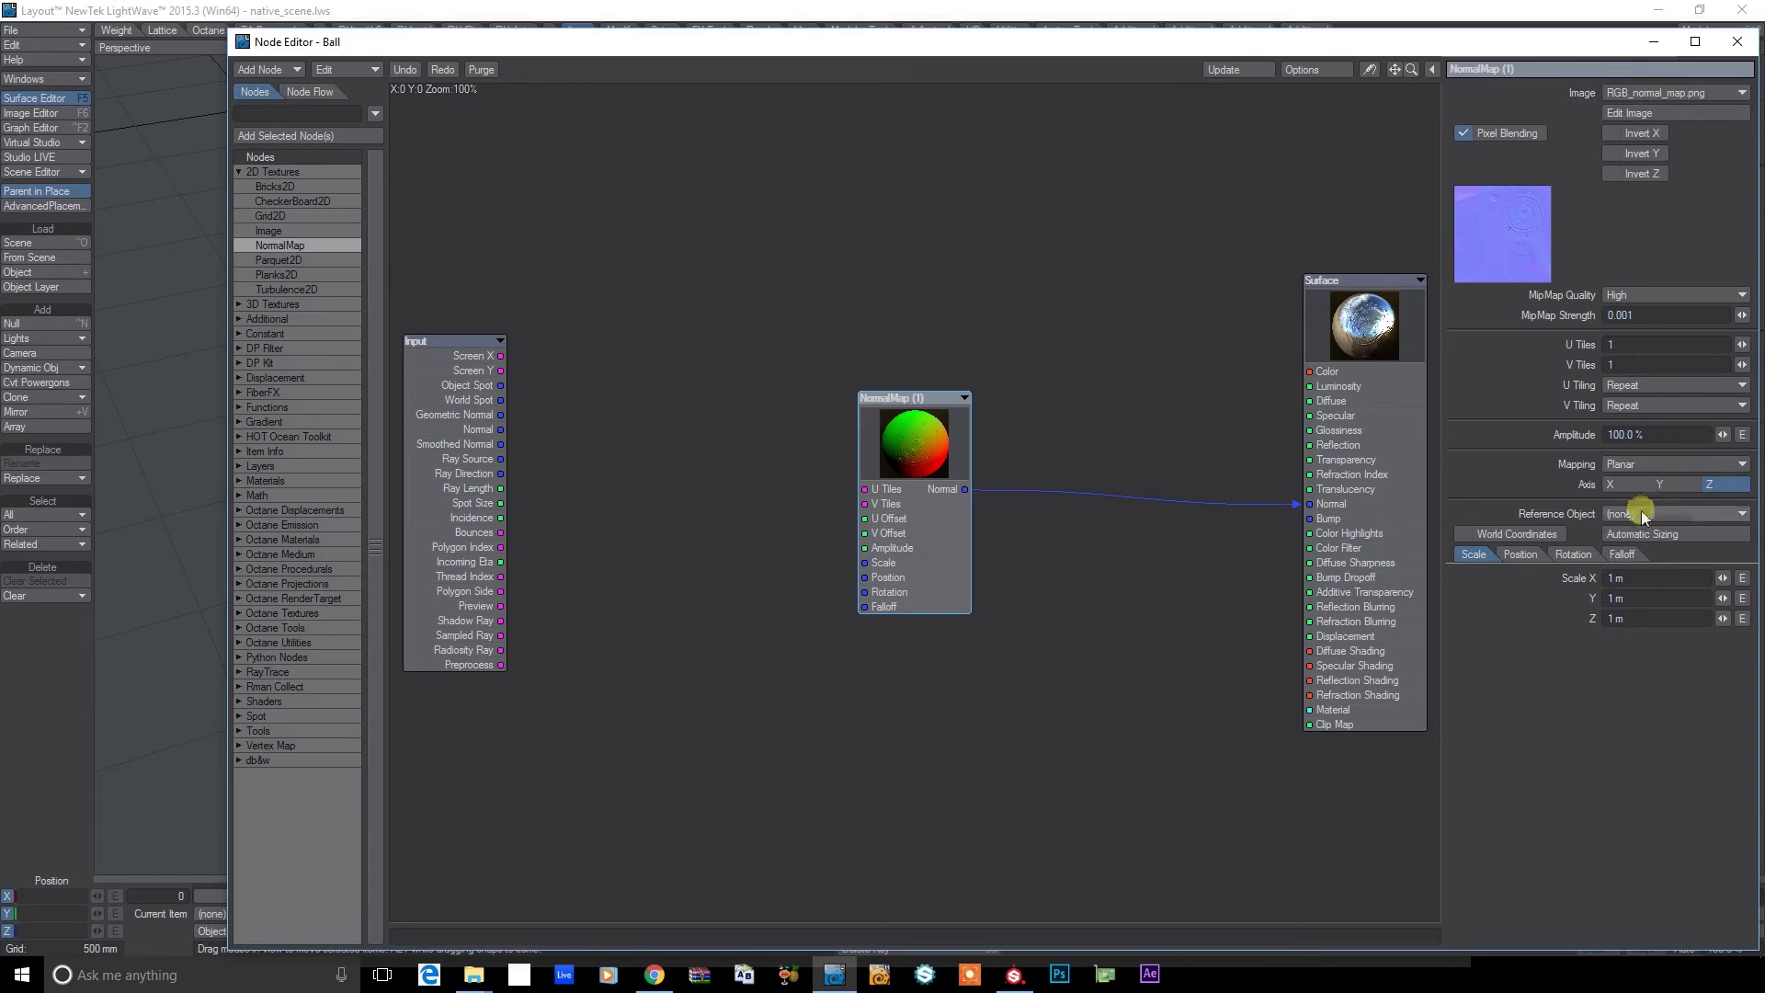
click(1627, 467)
click(1625, 538)
click(1634, 484)
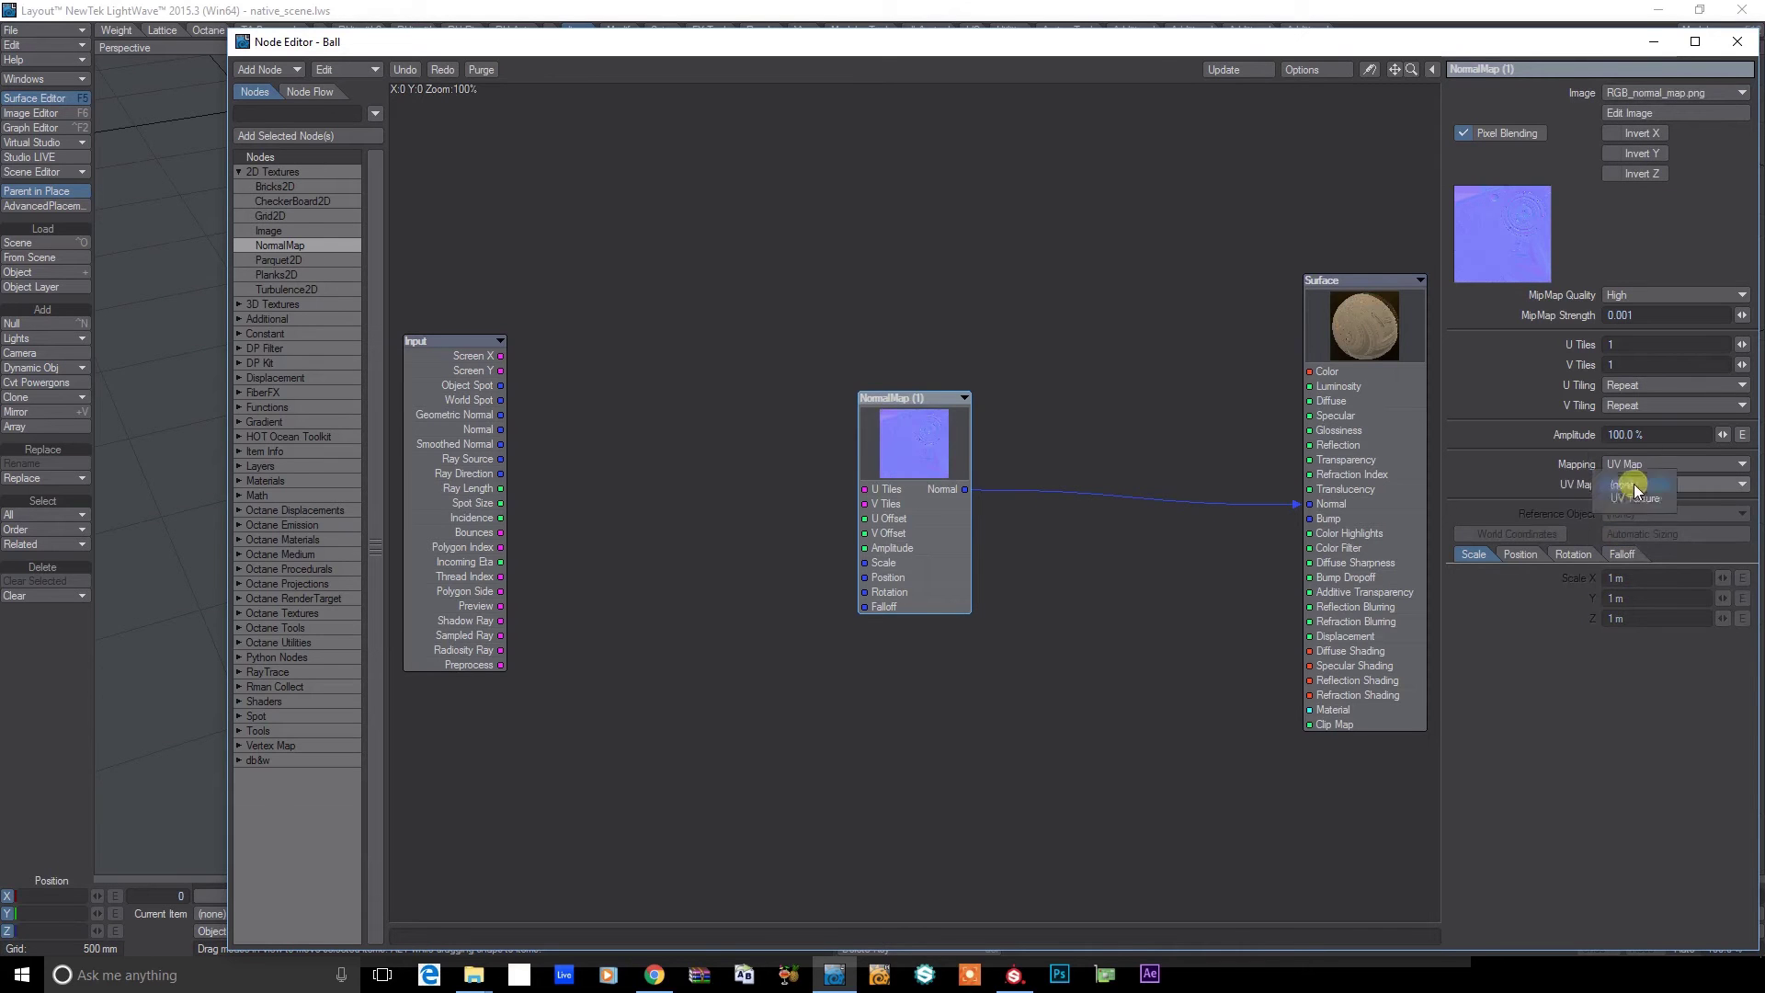
click(1635, 498)
click(1737, 41)
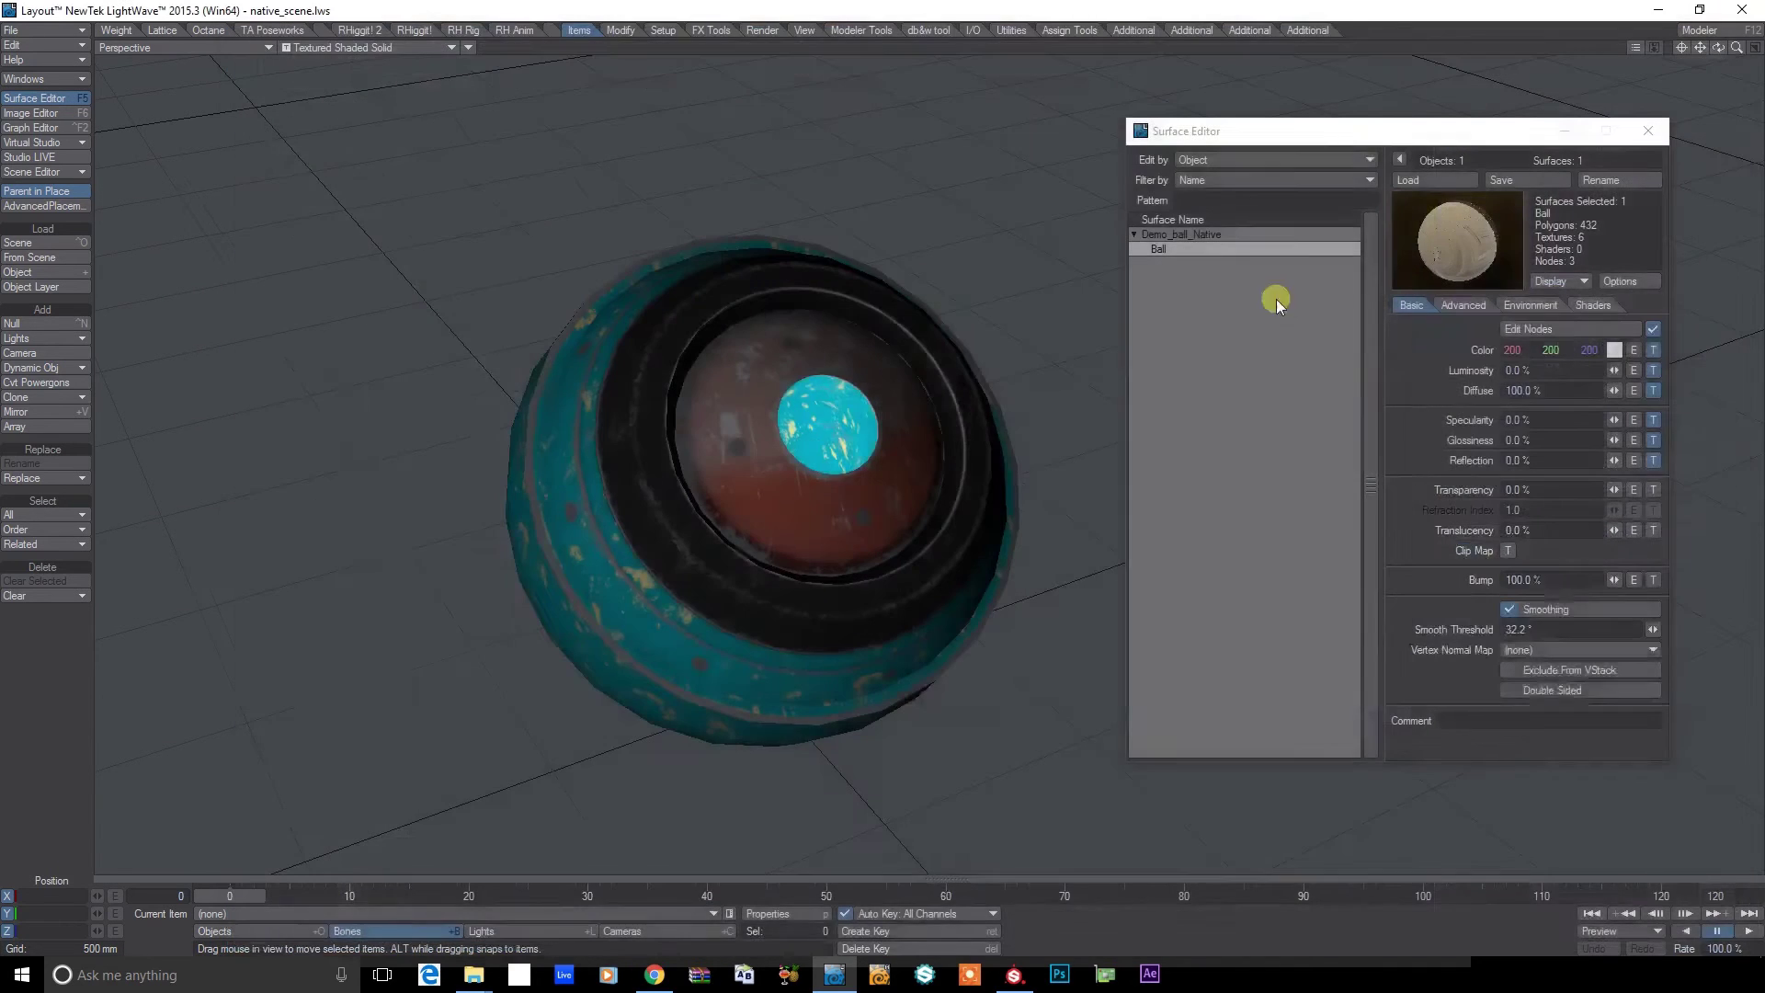
Render the ball in VPR and compare it against the Substance Painter version
key(ctrl+F8)
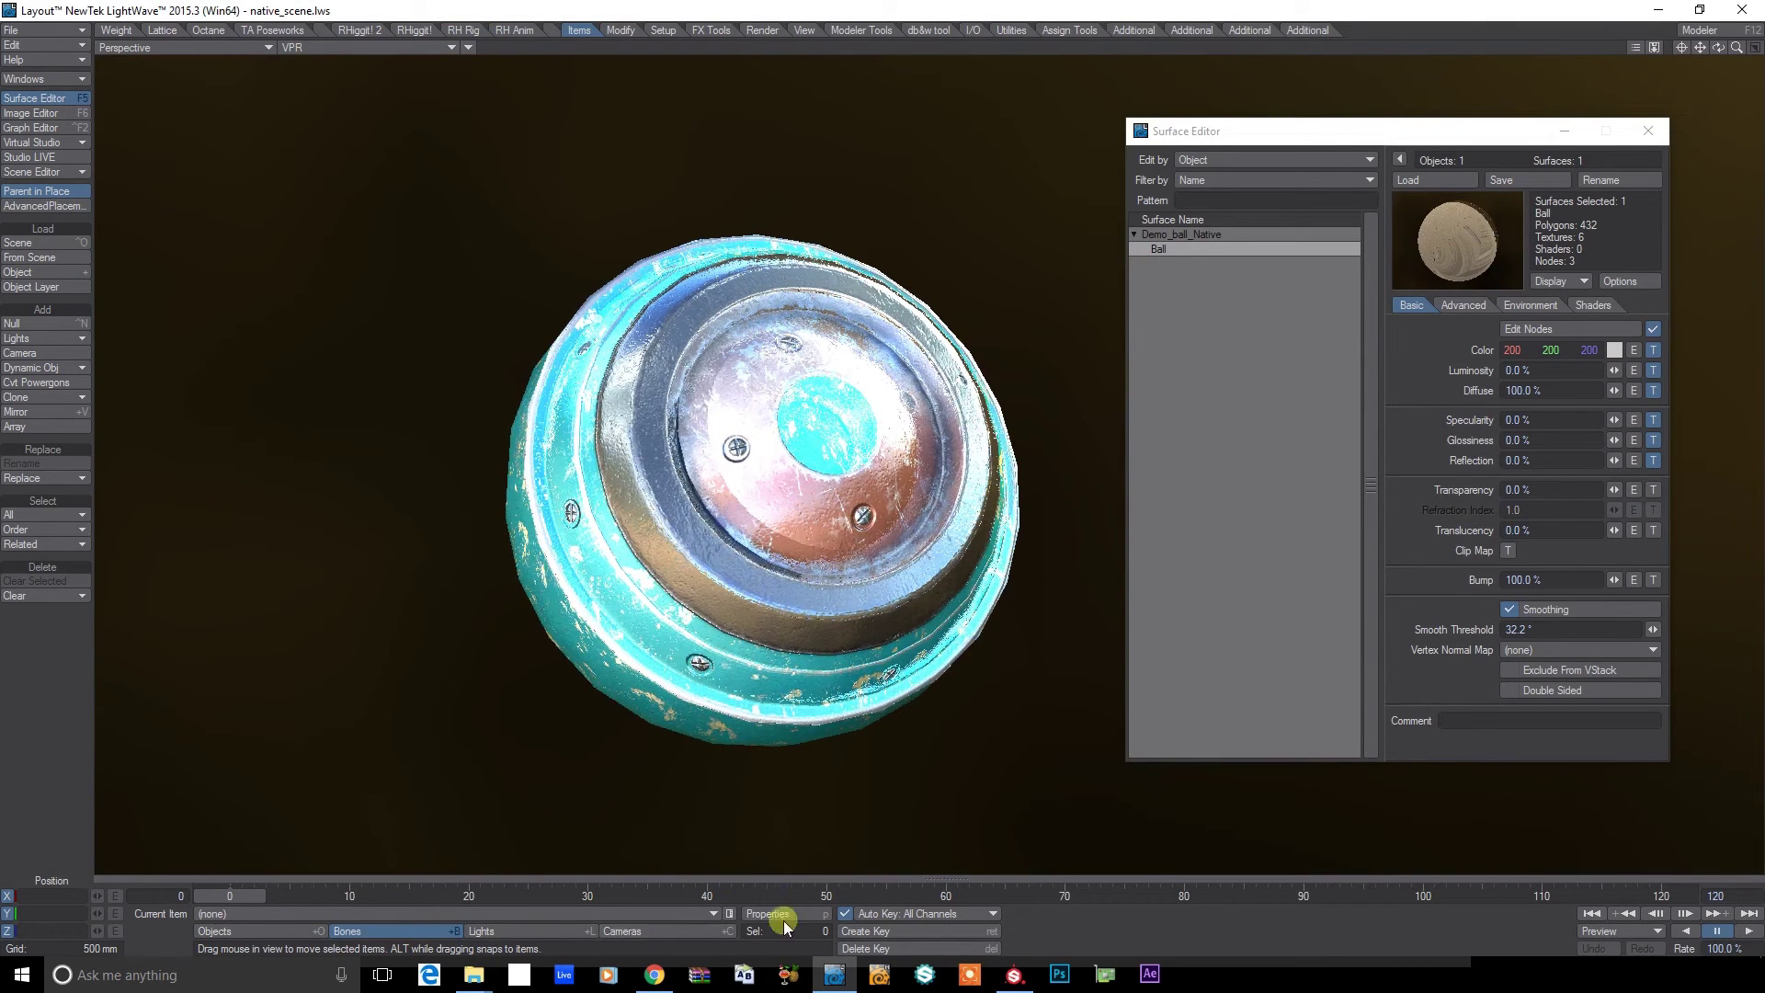
click(1017, 977)
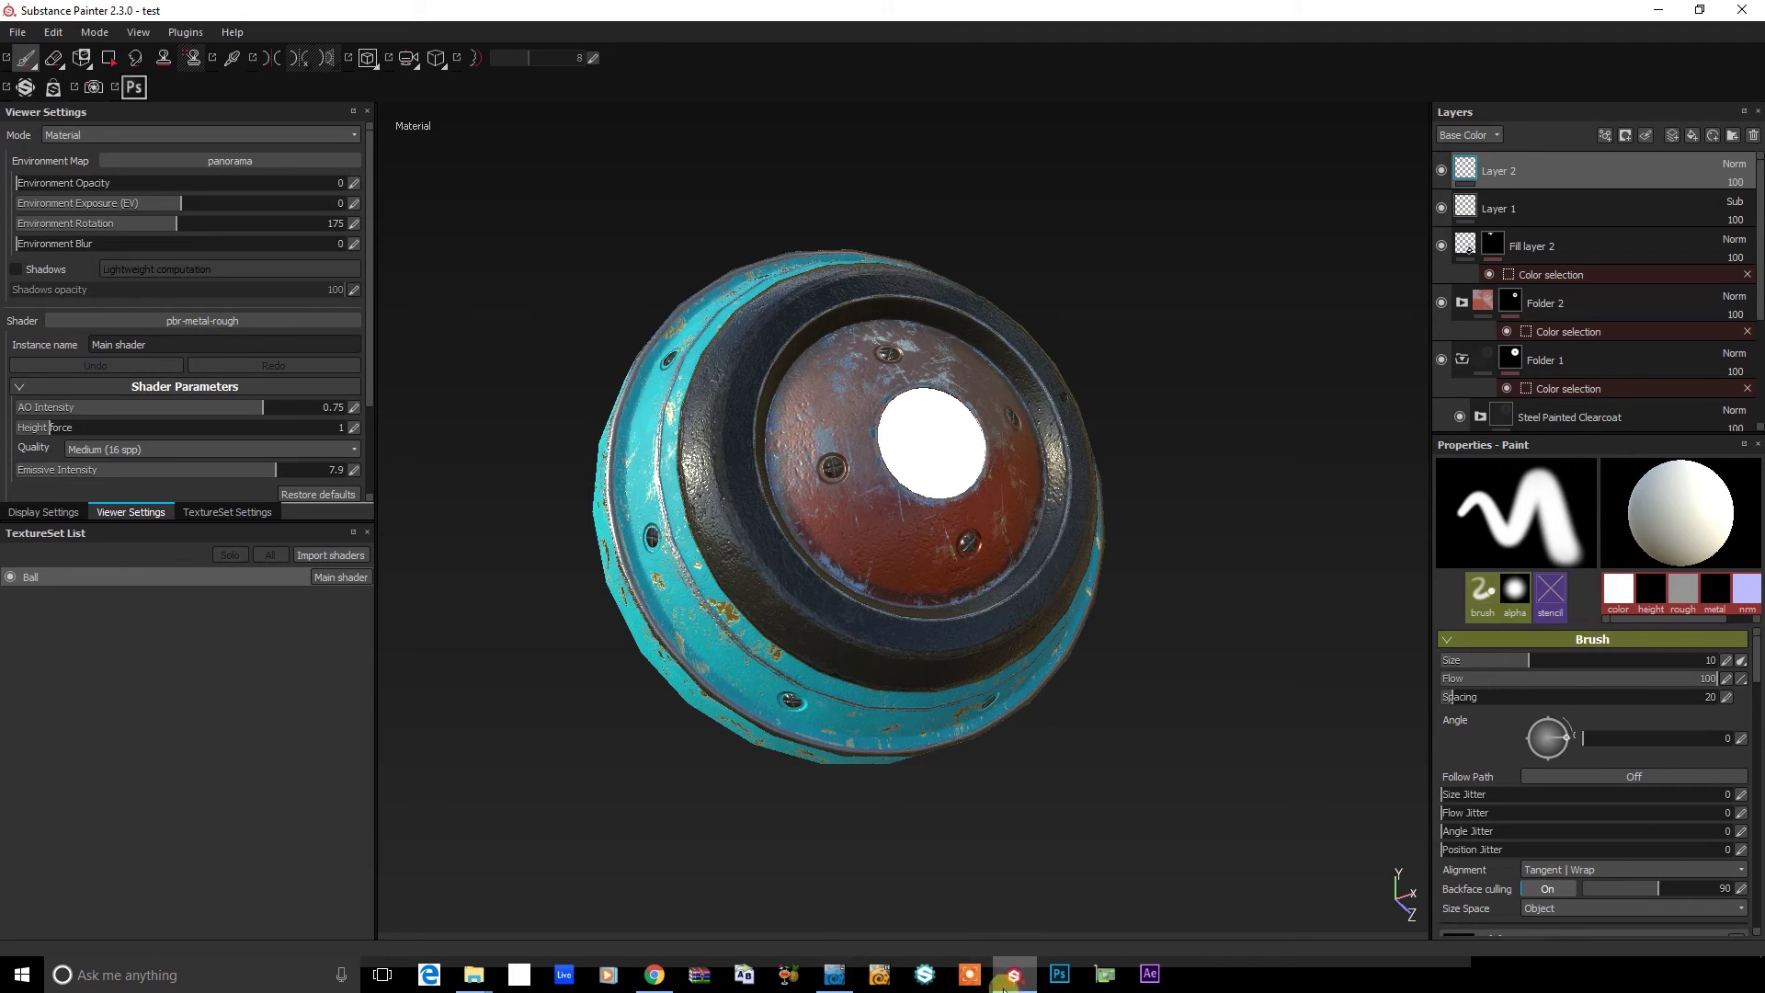
click(830, 977)
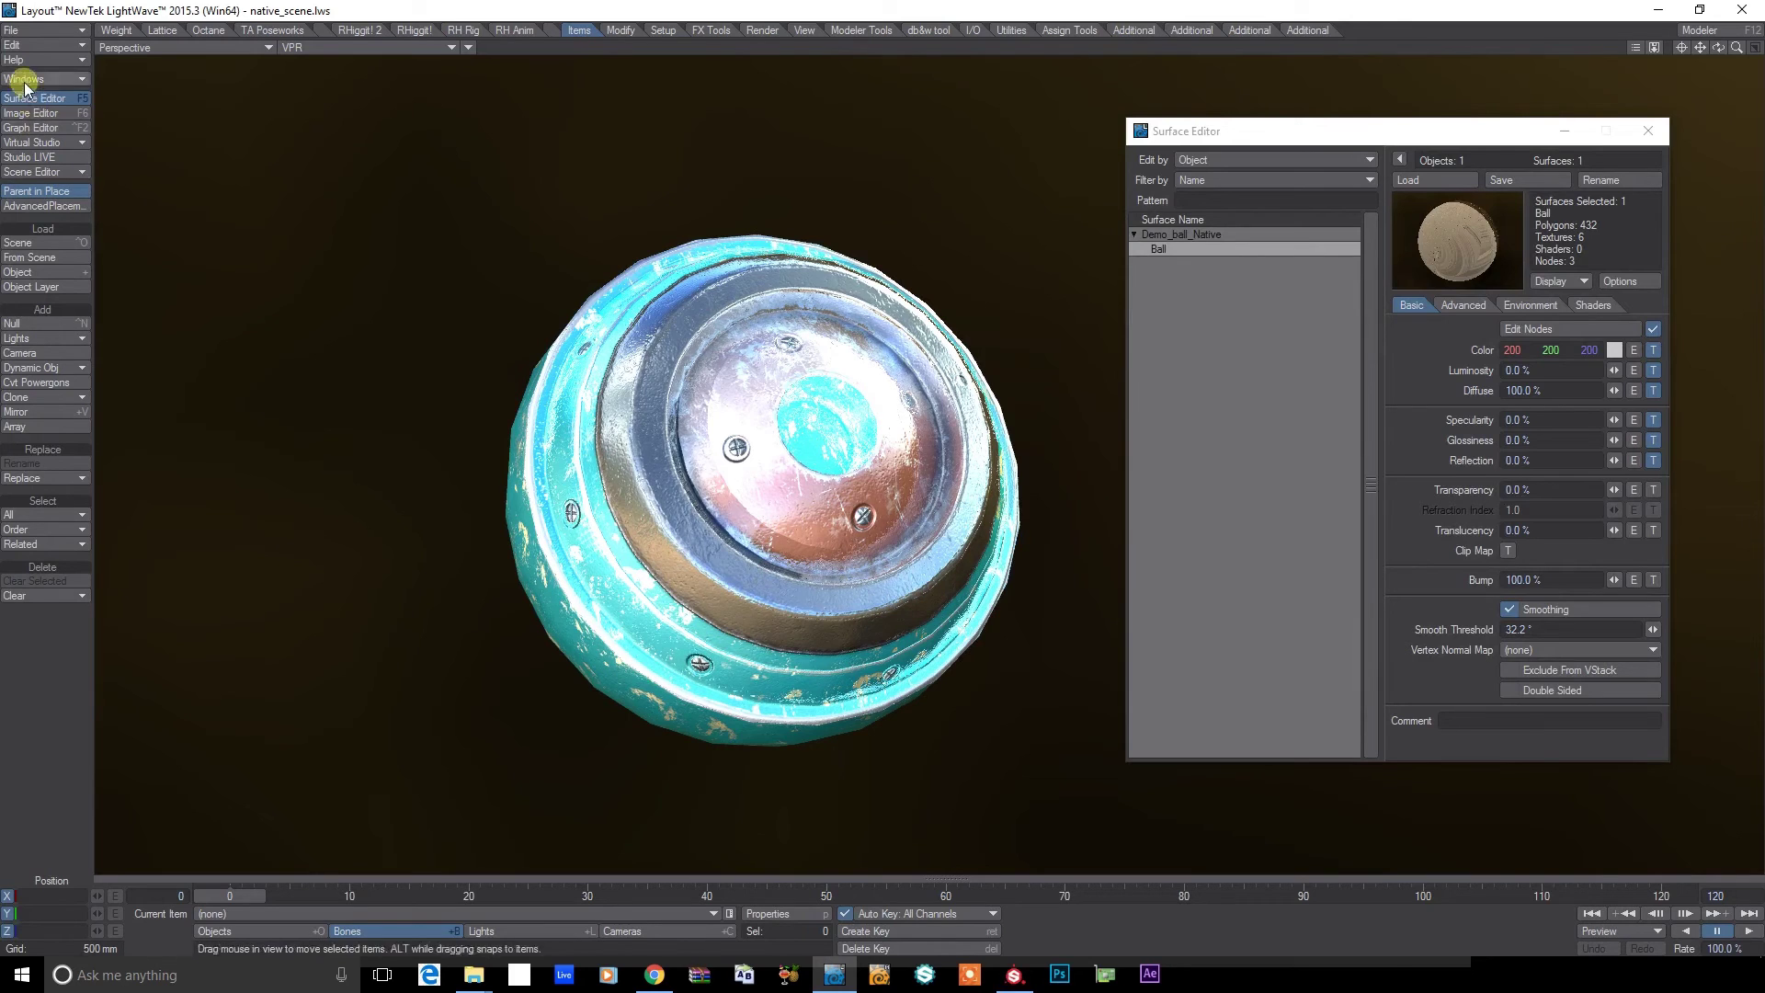
click(28, 112)
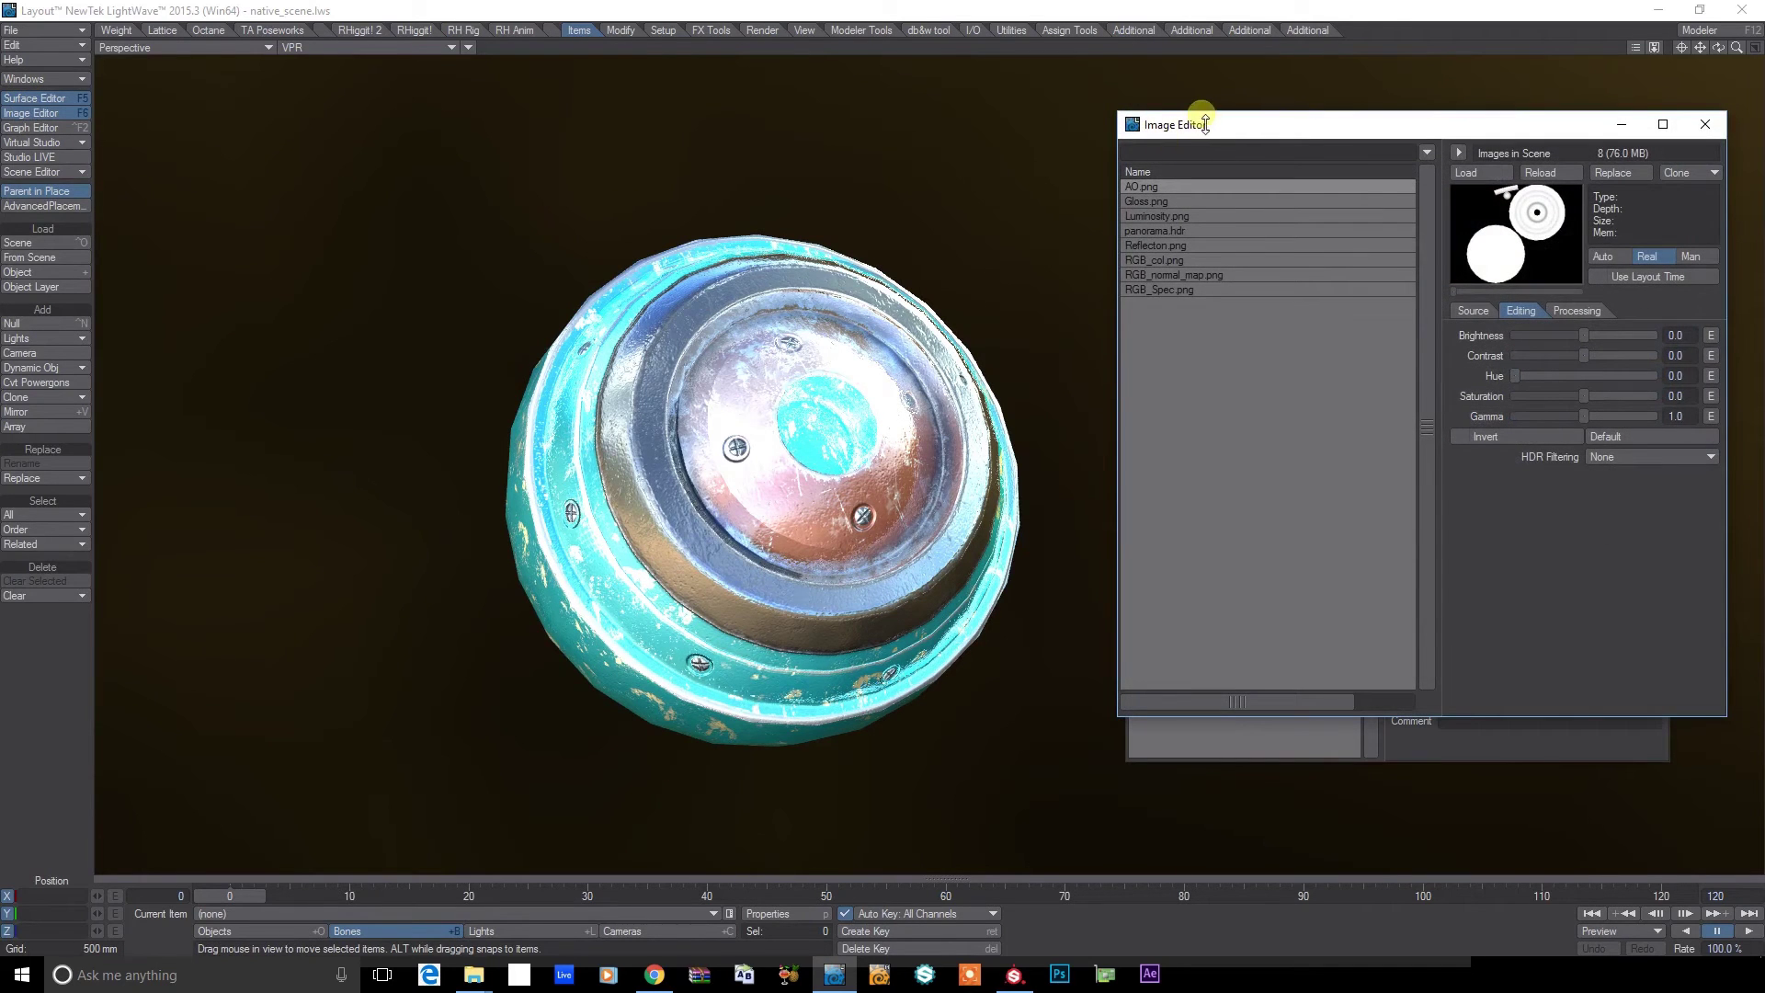
Set Reflection.png's brightness to -0.65 and close the Image Editor
drag(1209, 125, 1145, 313)
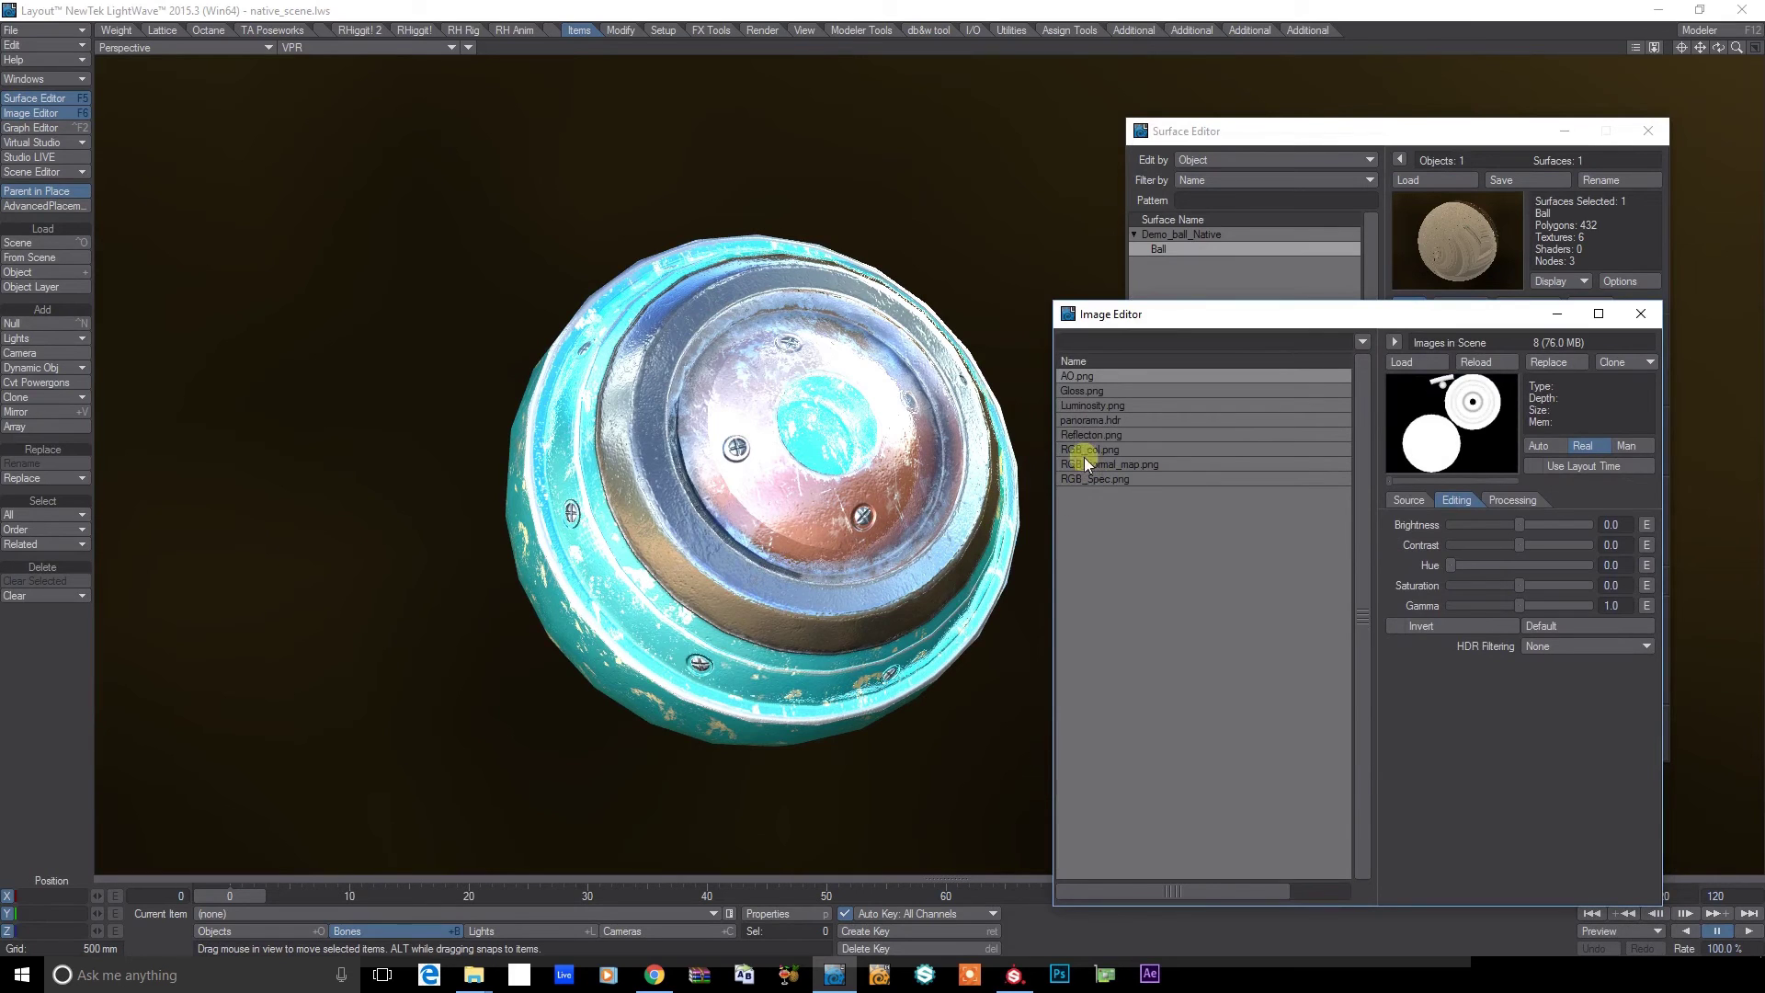
click(1083, 433)
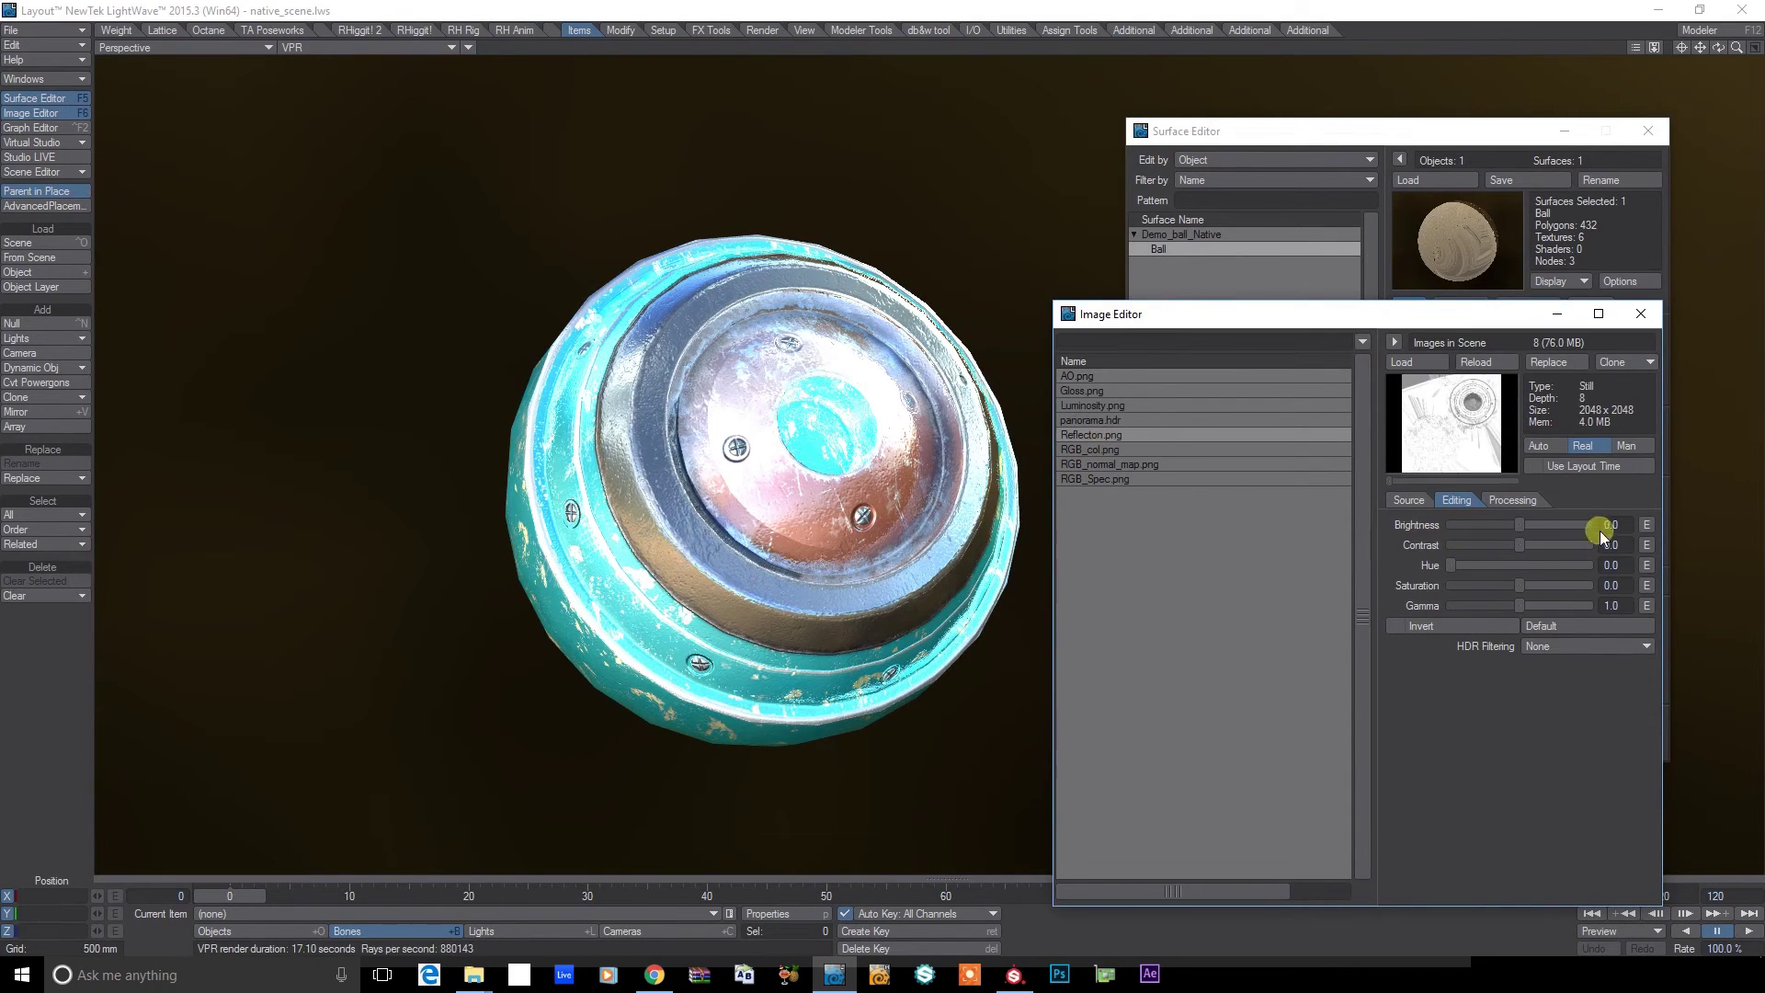
click(1630, 525)
key(BackSpace)
text(-.4)
key(Return)
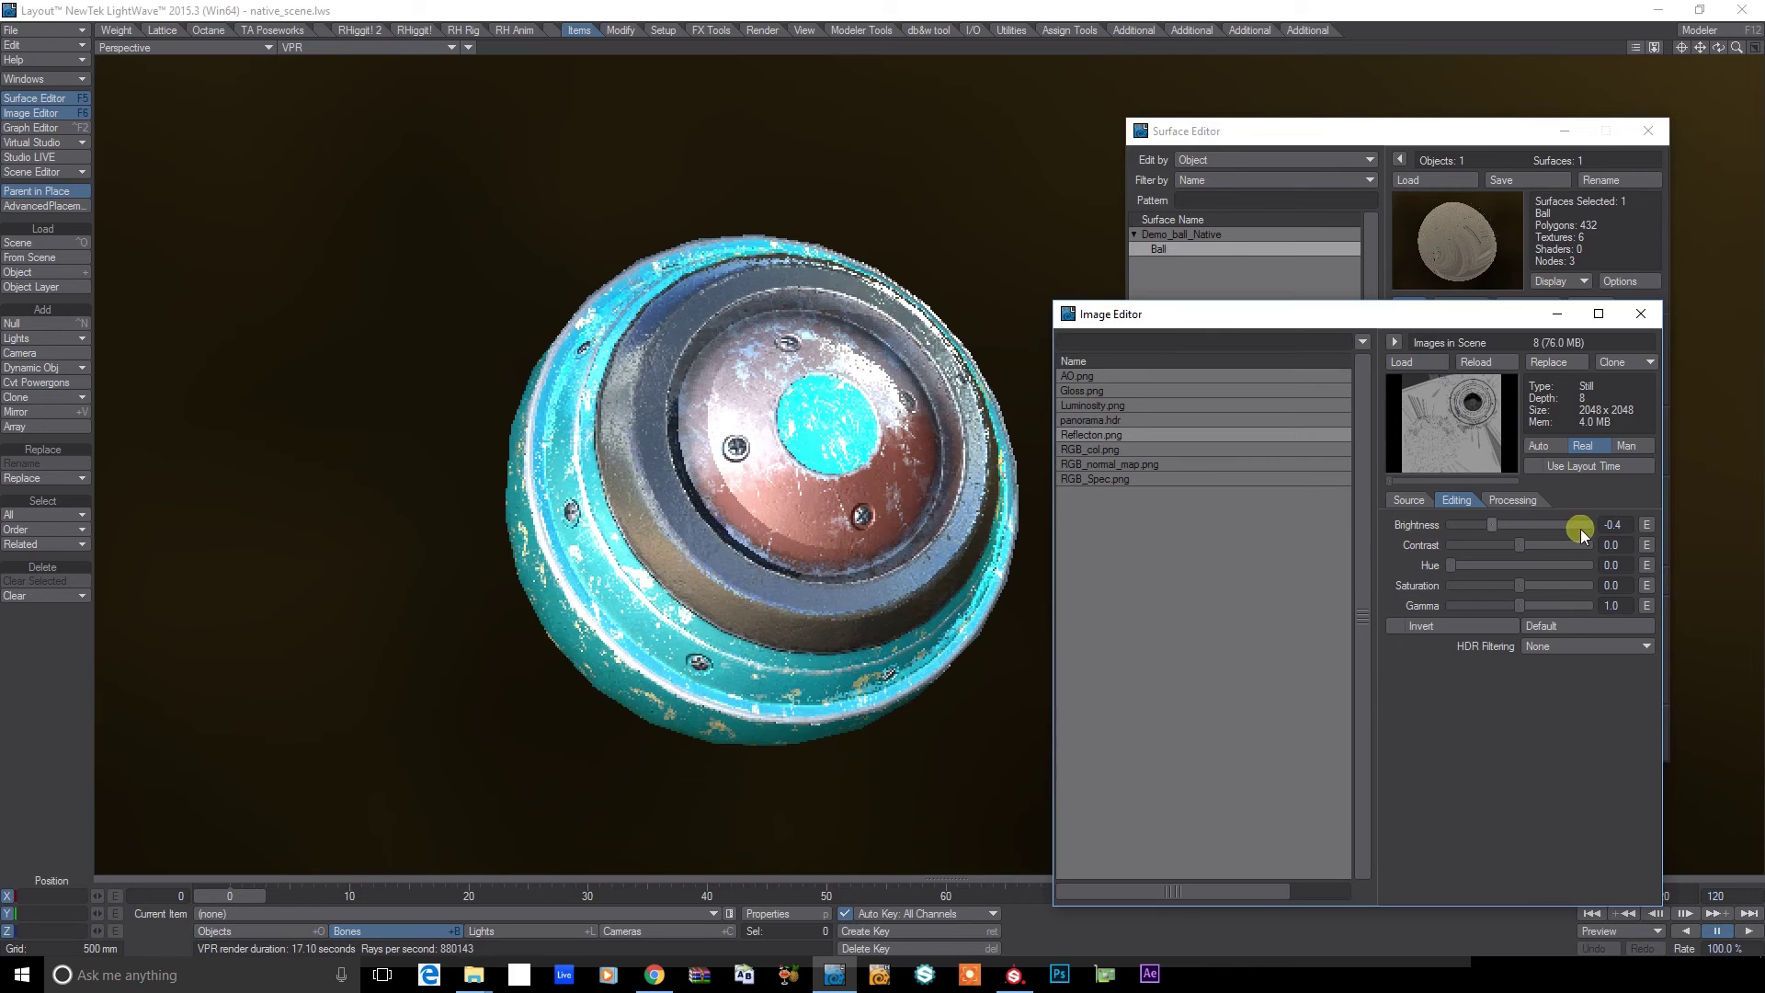
click(1618, 525)
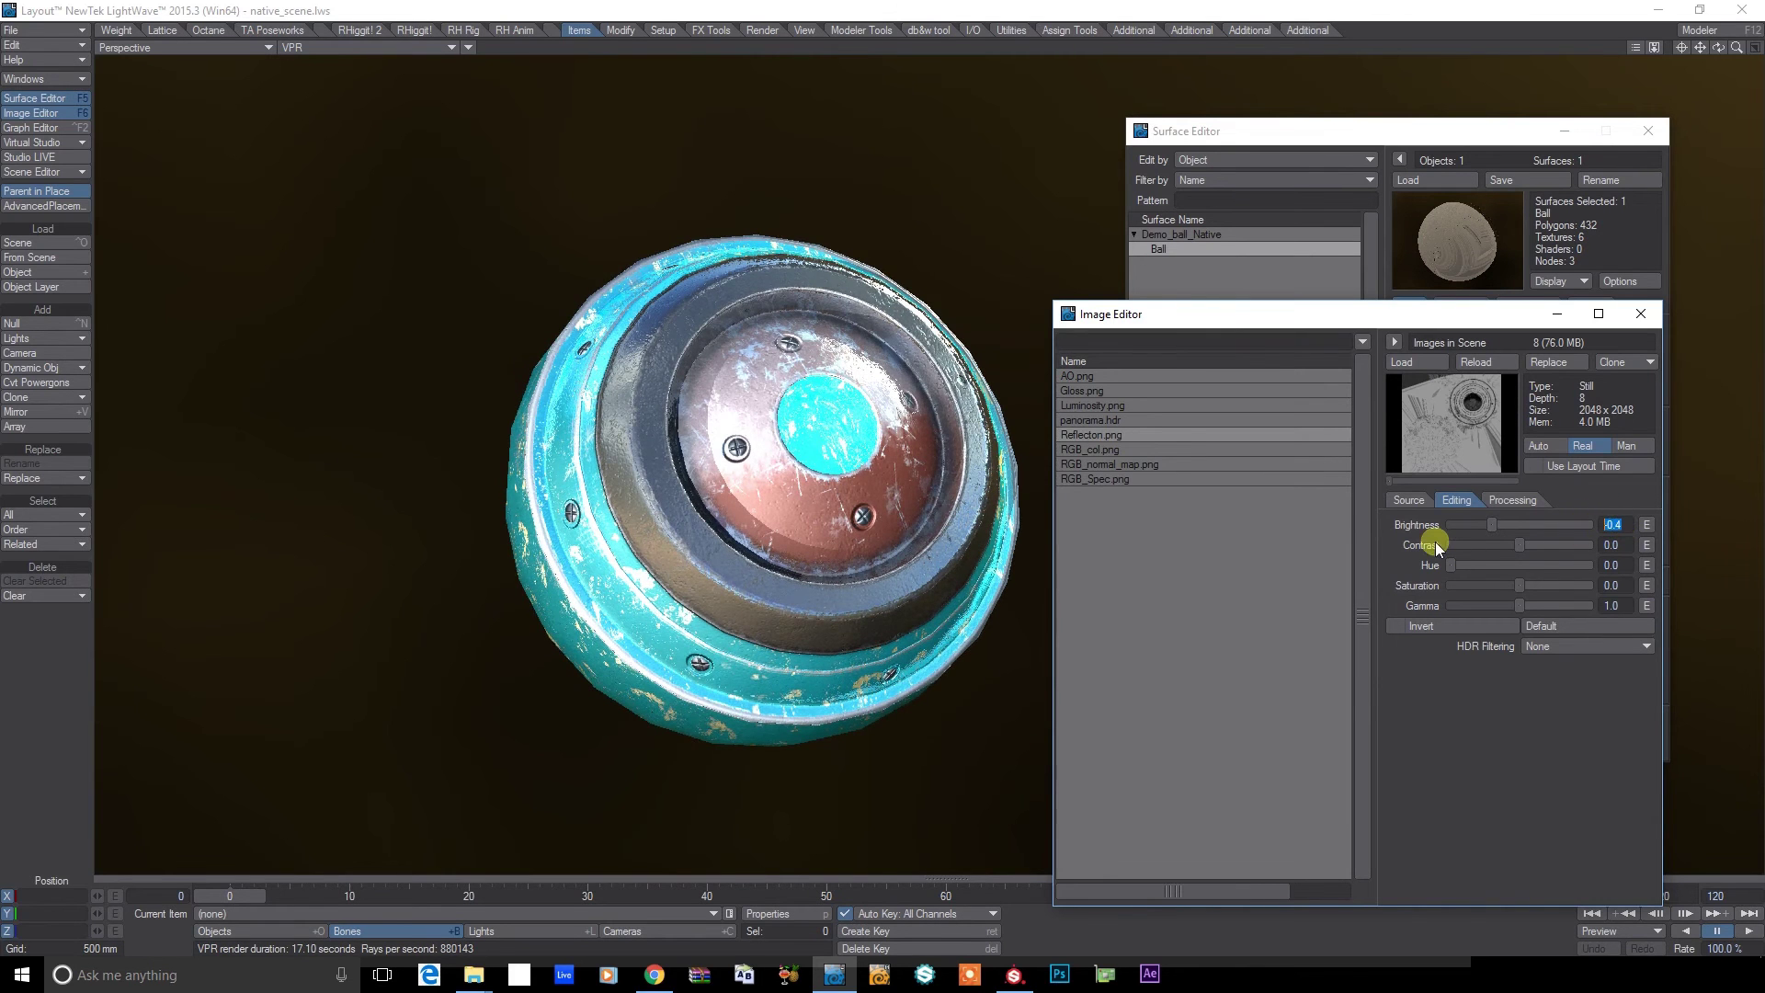
key(Return)
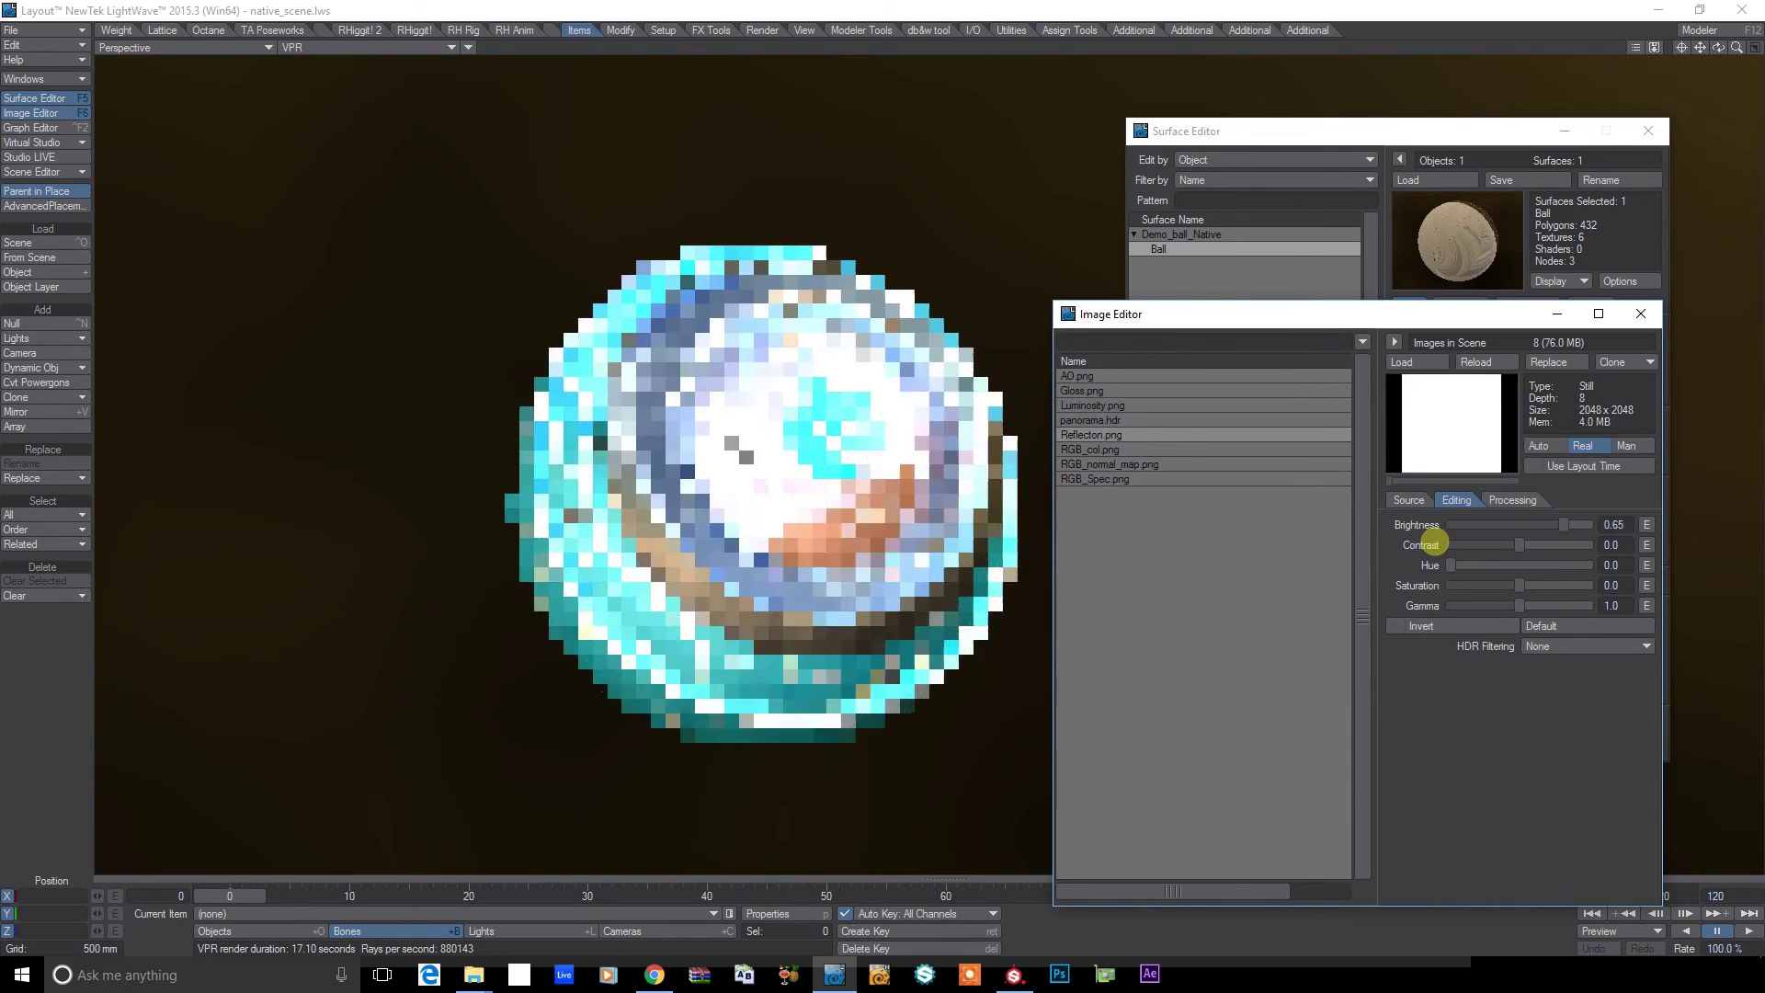
click(1620, 528)
text(0.65)
key(Return)
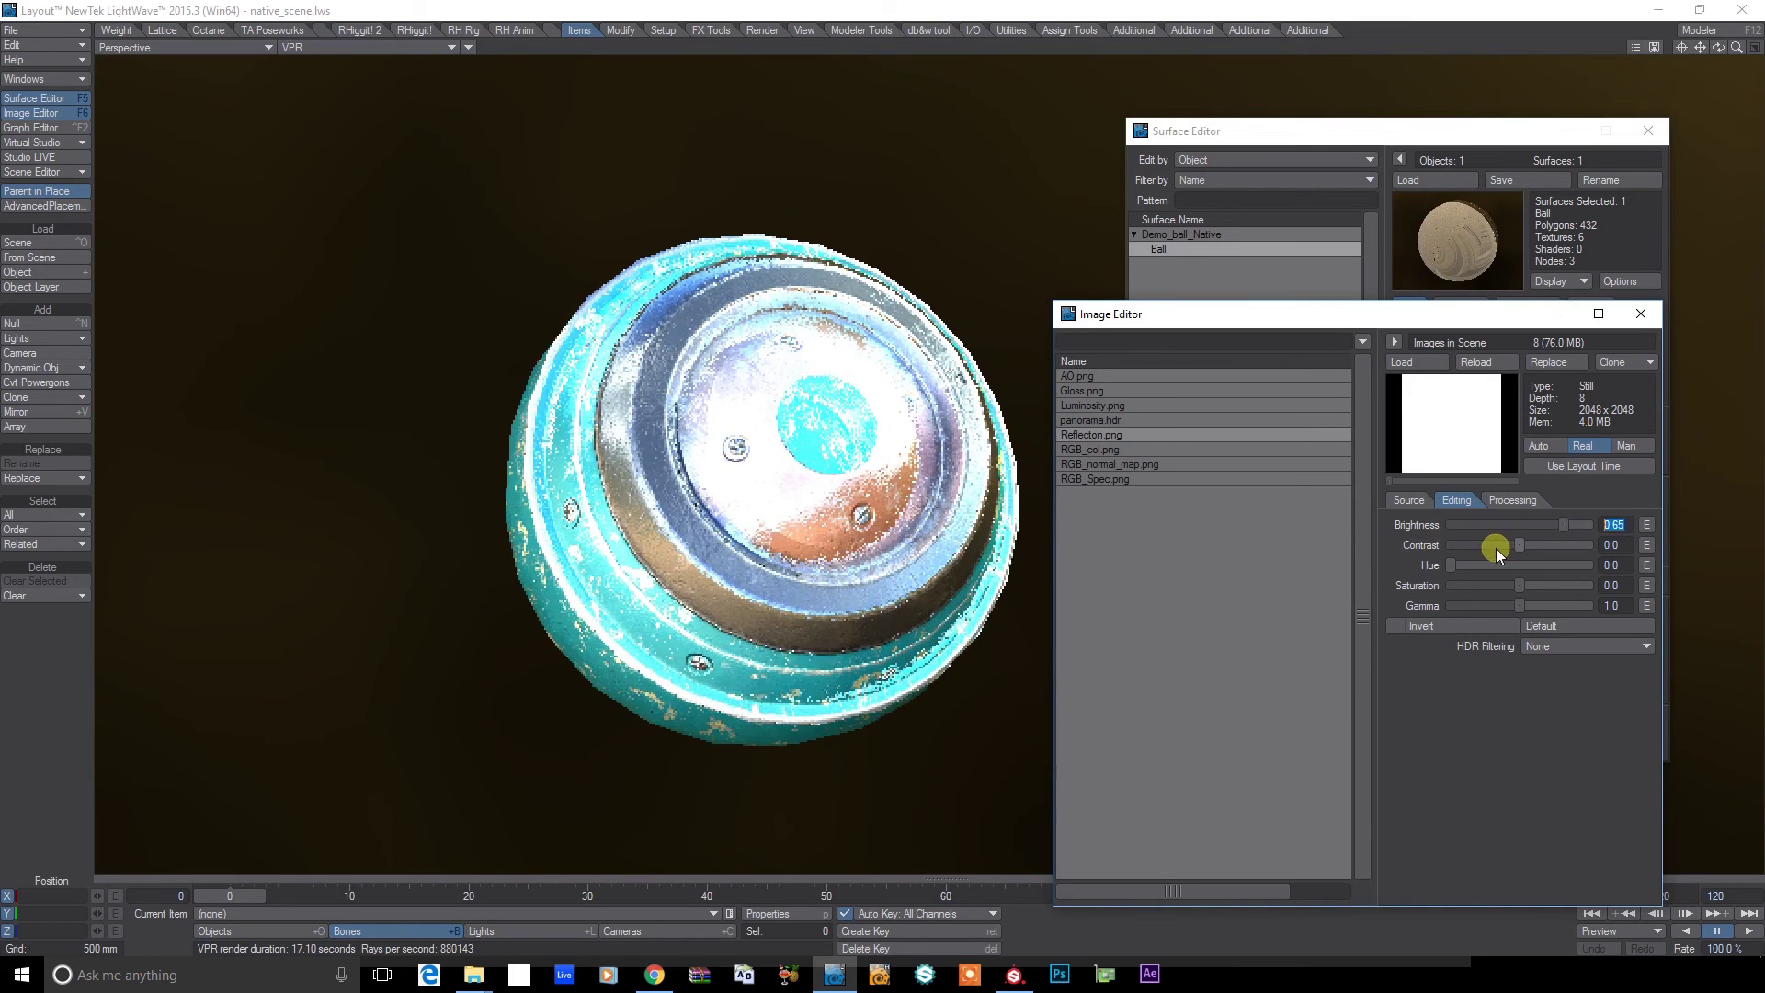
text(-0.65)
key(Return)
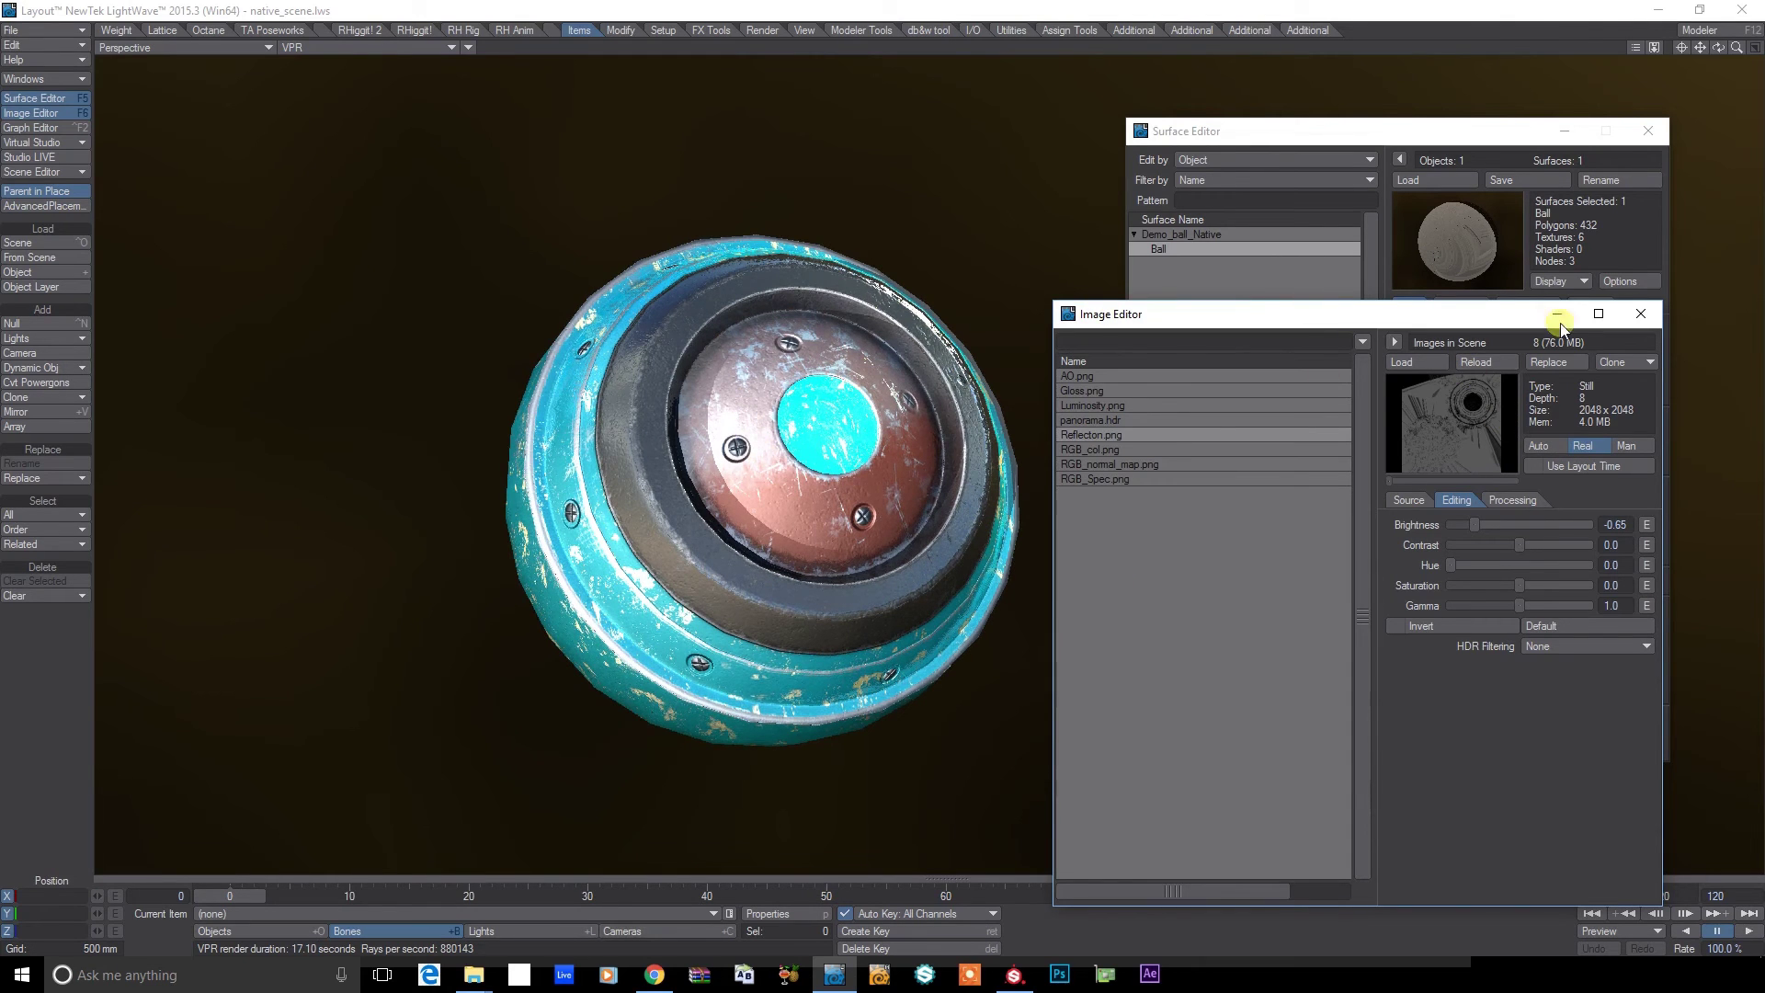
click(1641, 313)
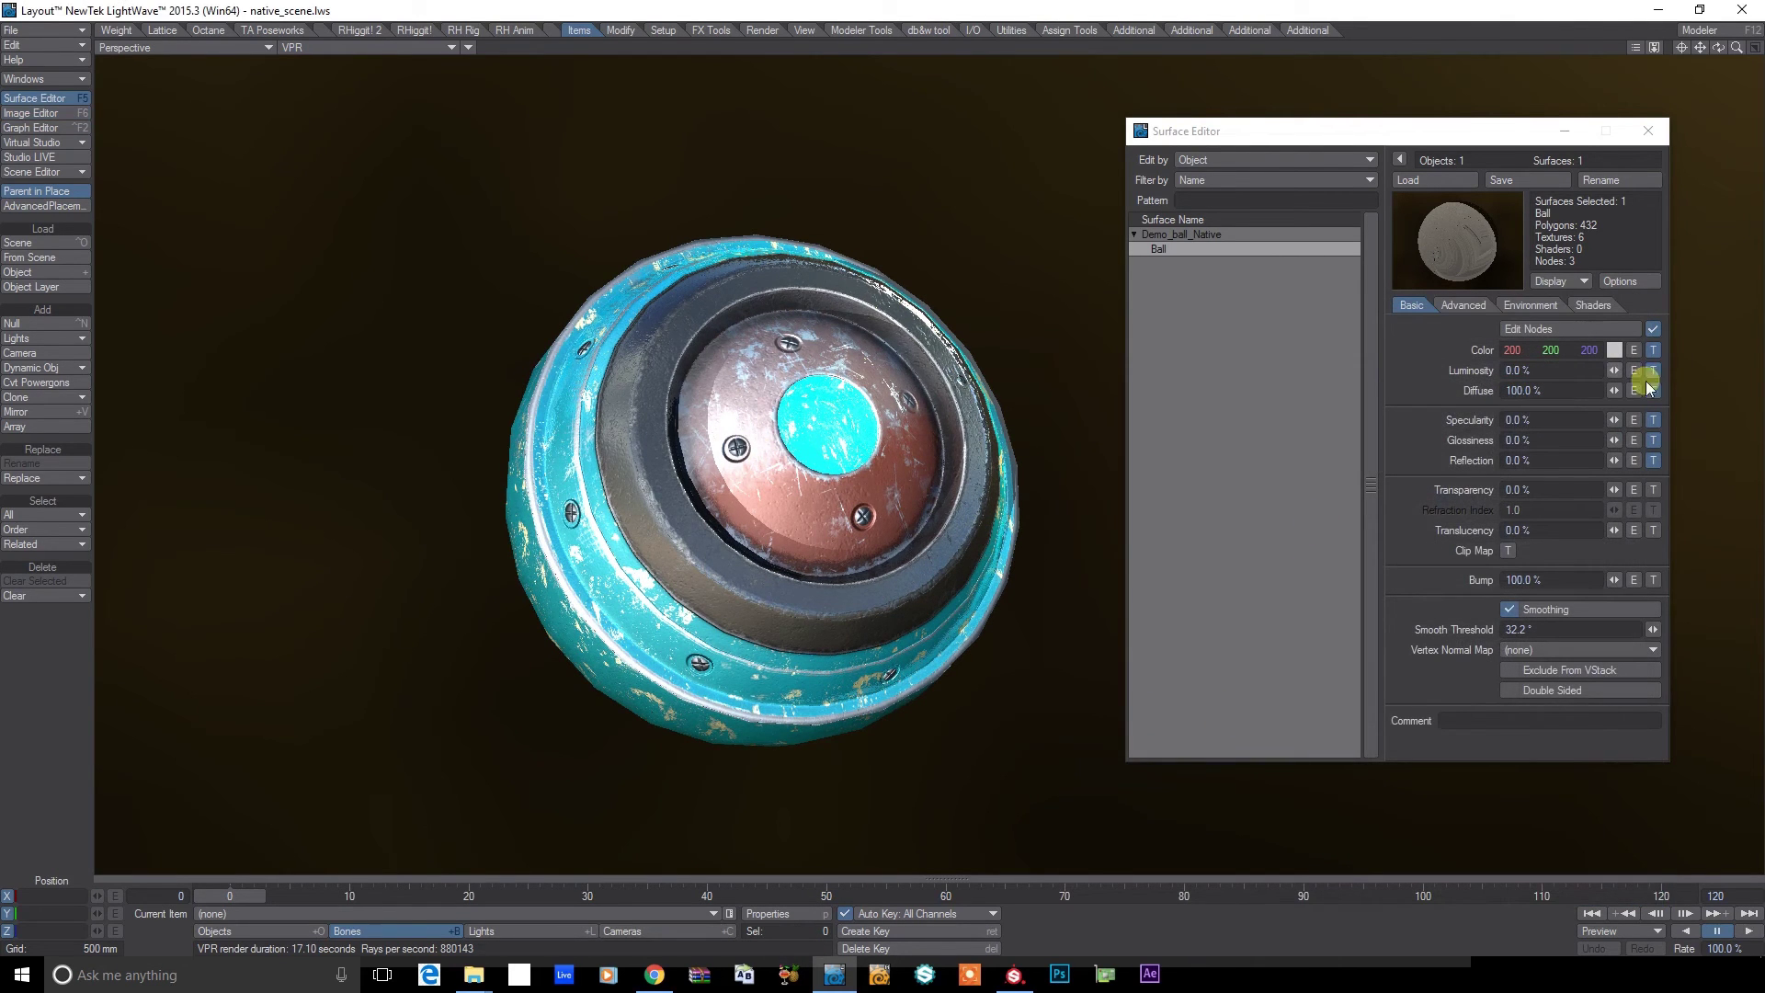
Raise RGB_col.png saturation to about 0.32, then close the Image and Surface Editors
click(32, 113)
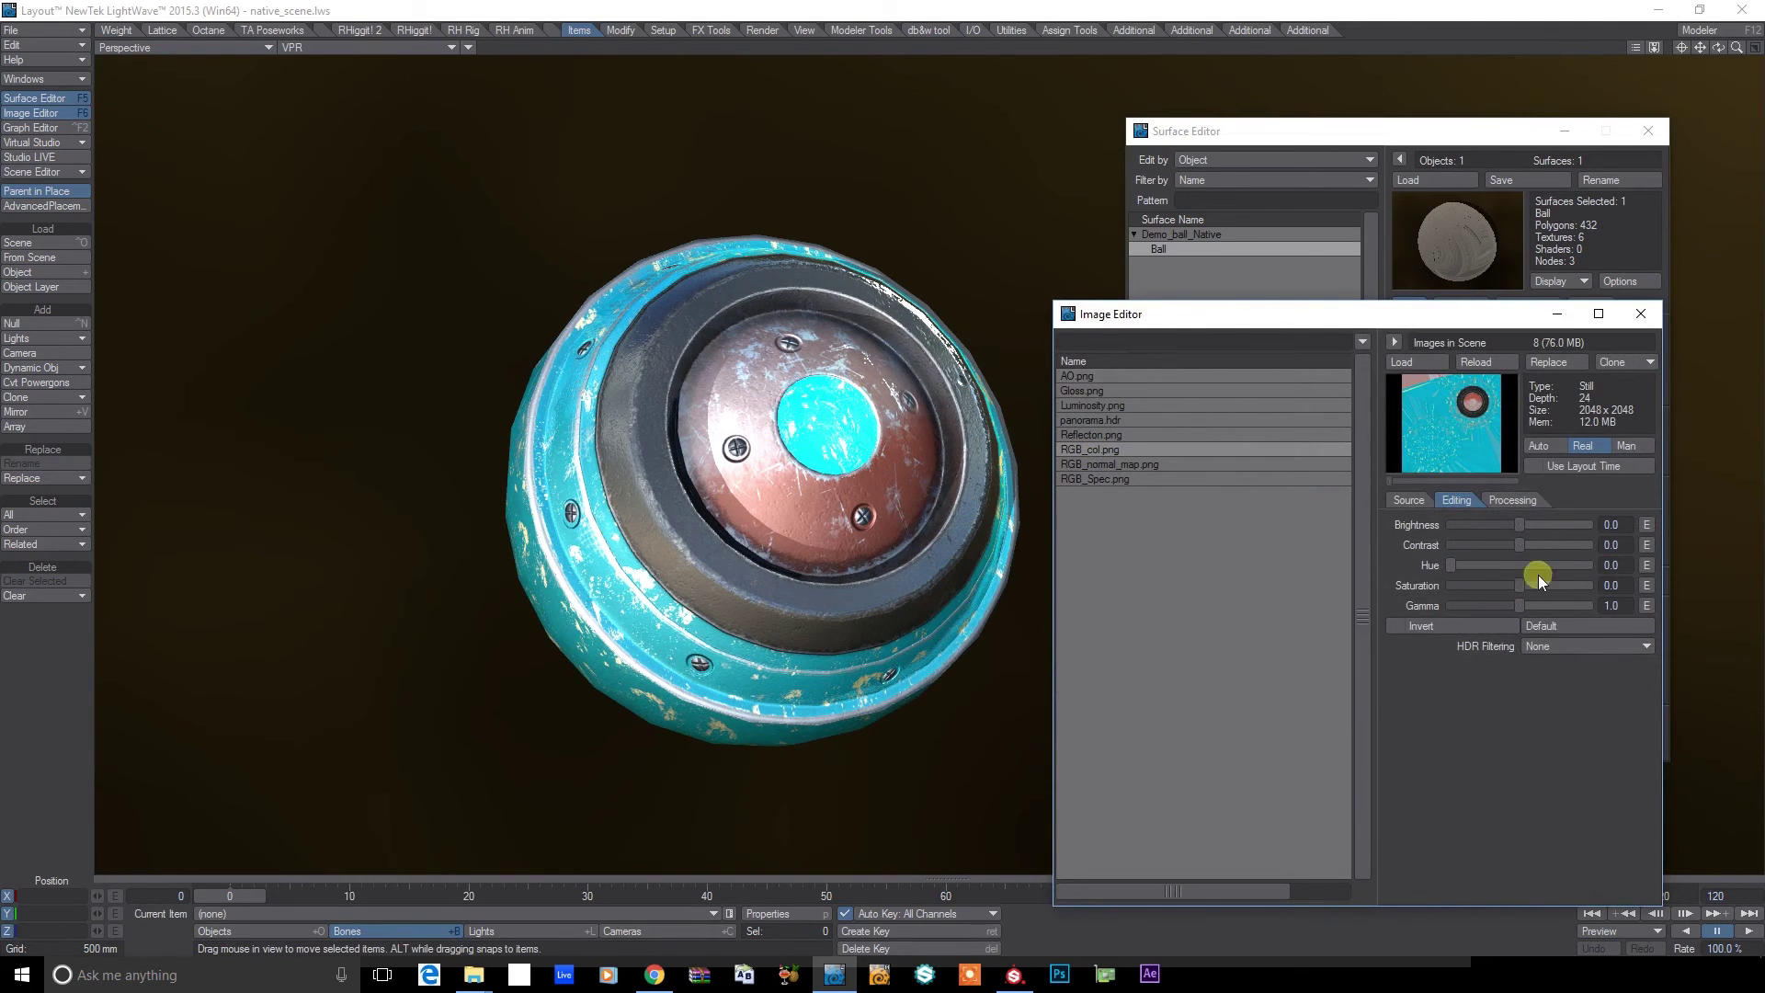
drag(1517, 586, 1541, 589)
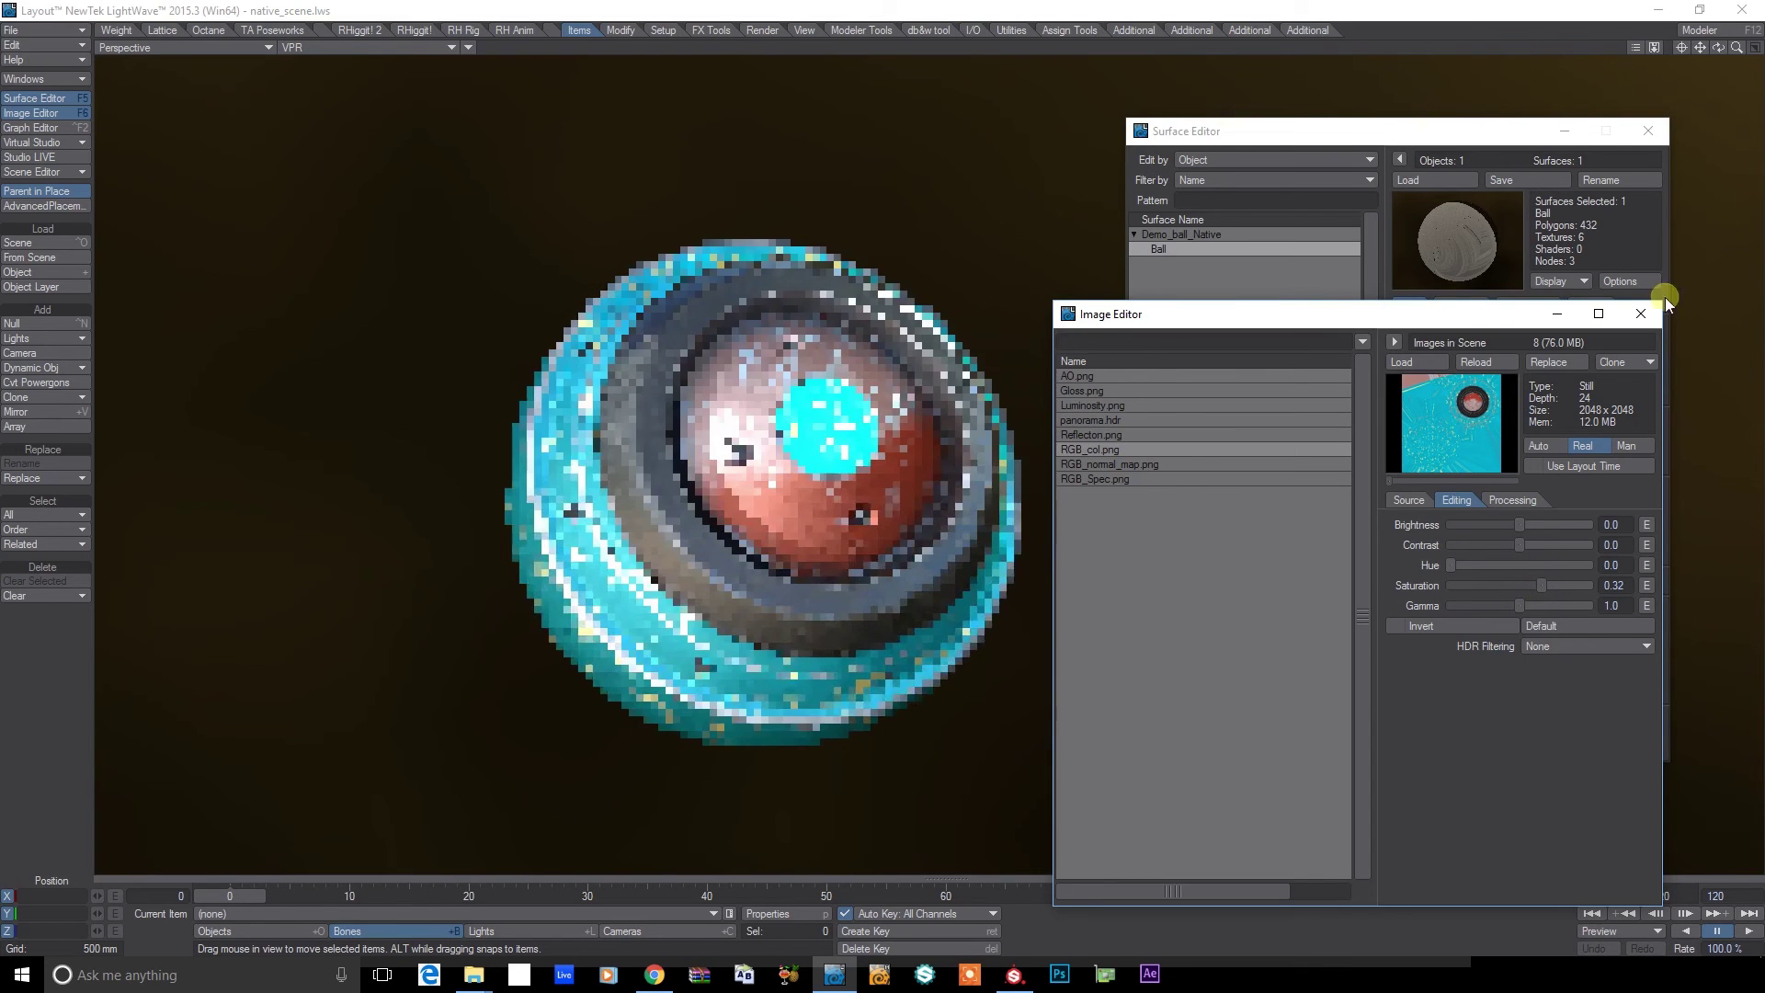
click(1642, 314)
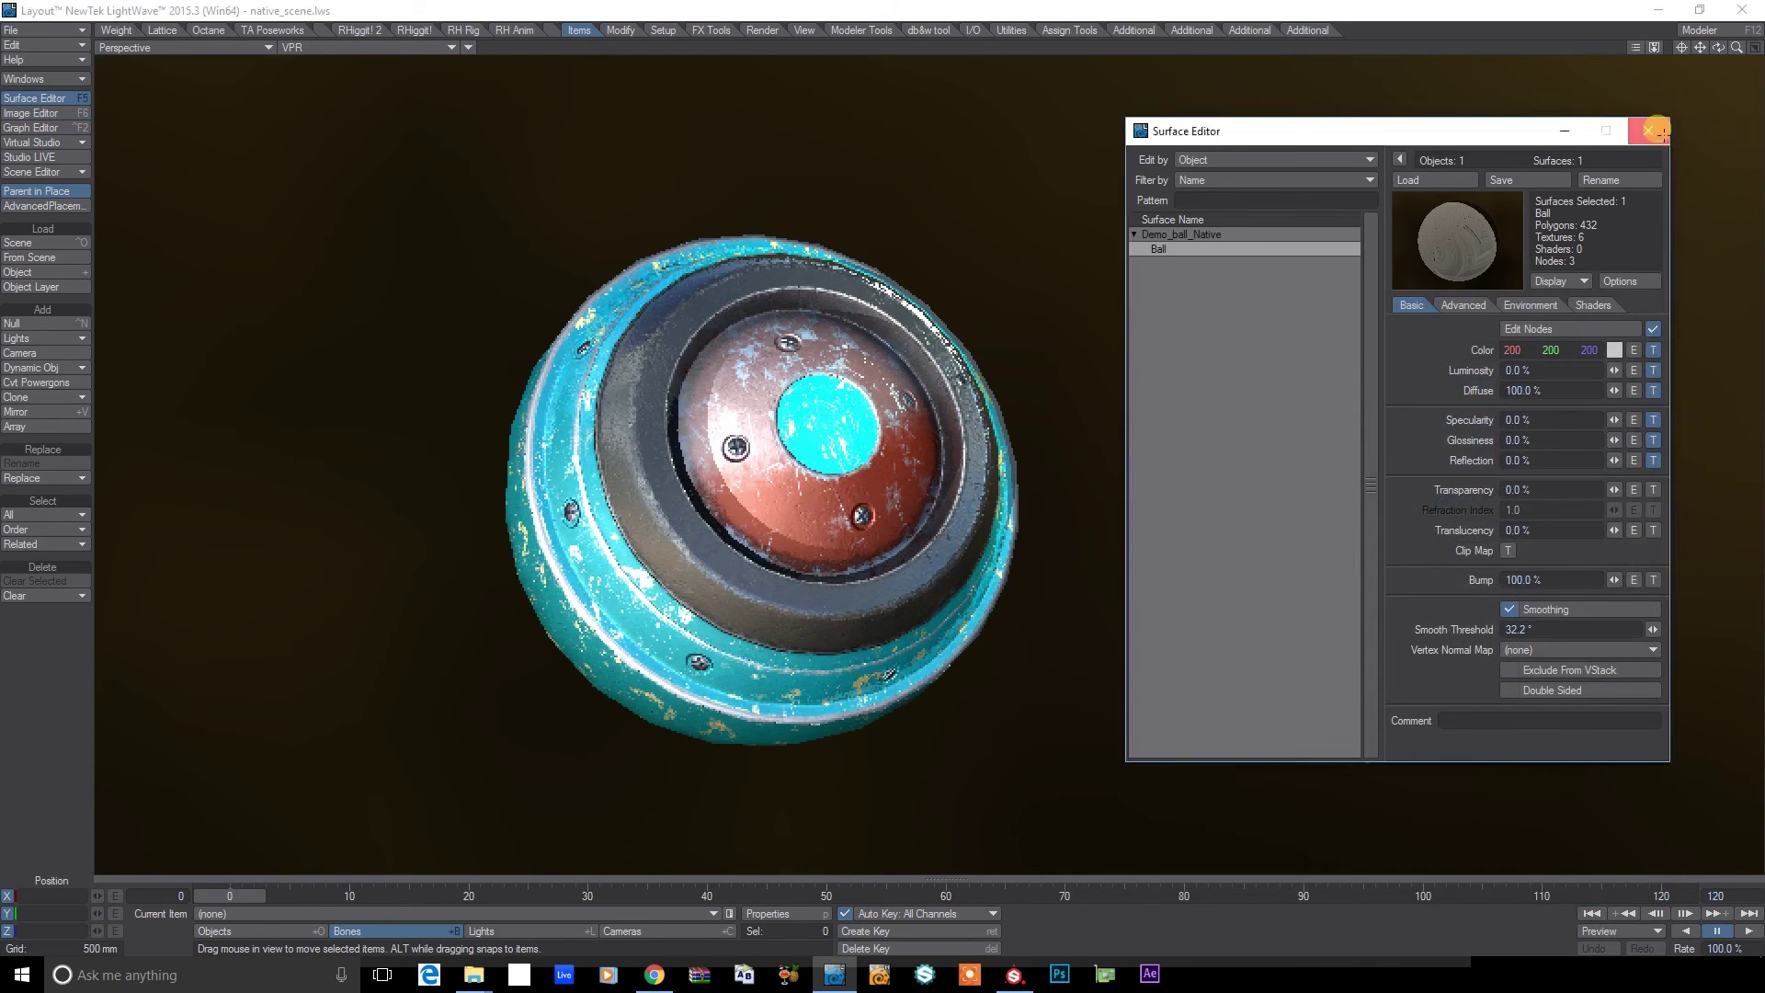
click(1653, 131)
Add a UV-projected Image Map layer to the Ball surface's colour texture
click(37, 98)
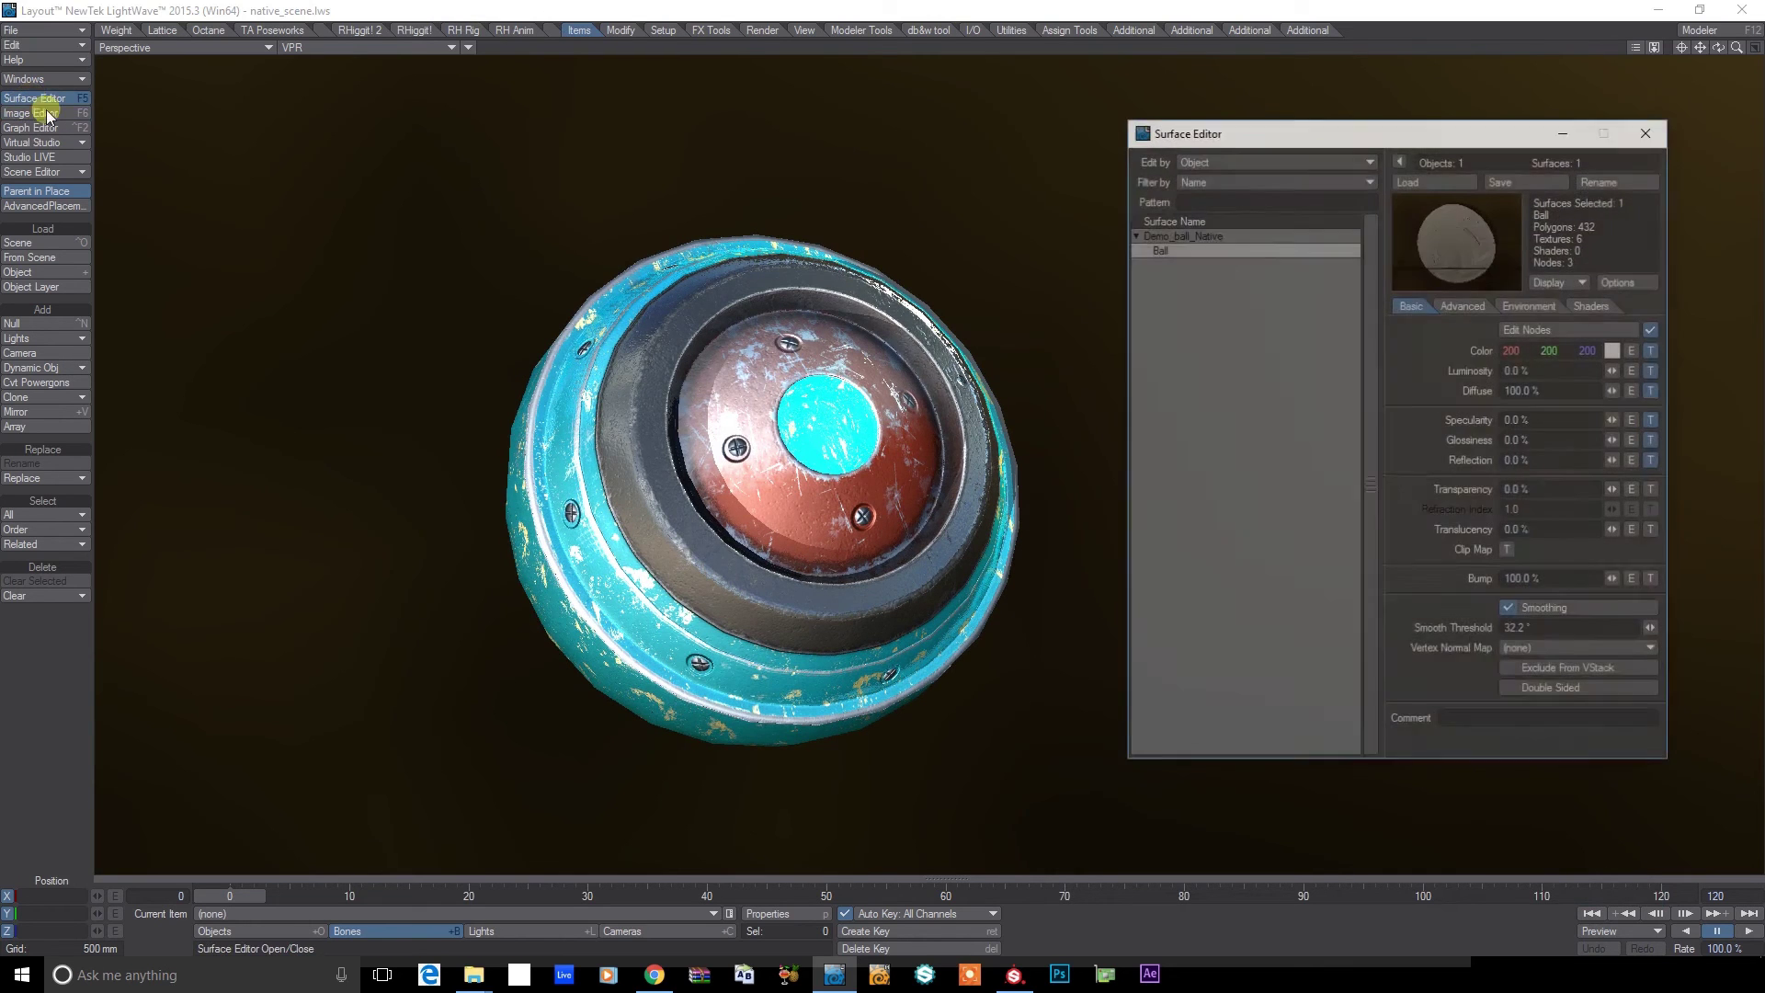
click(1649, 350)
drag(1096, 259, 1335, 360)
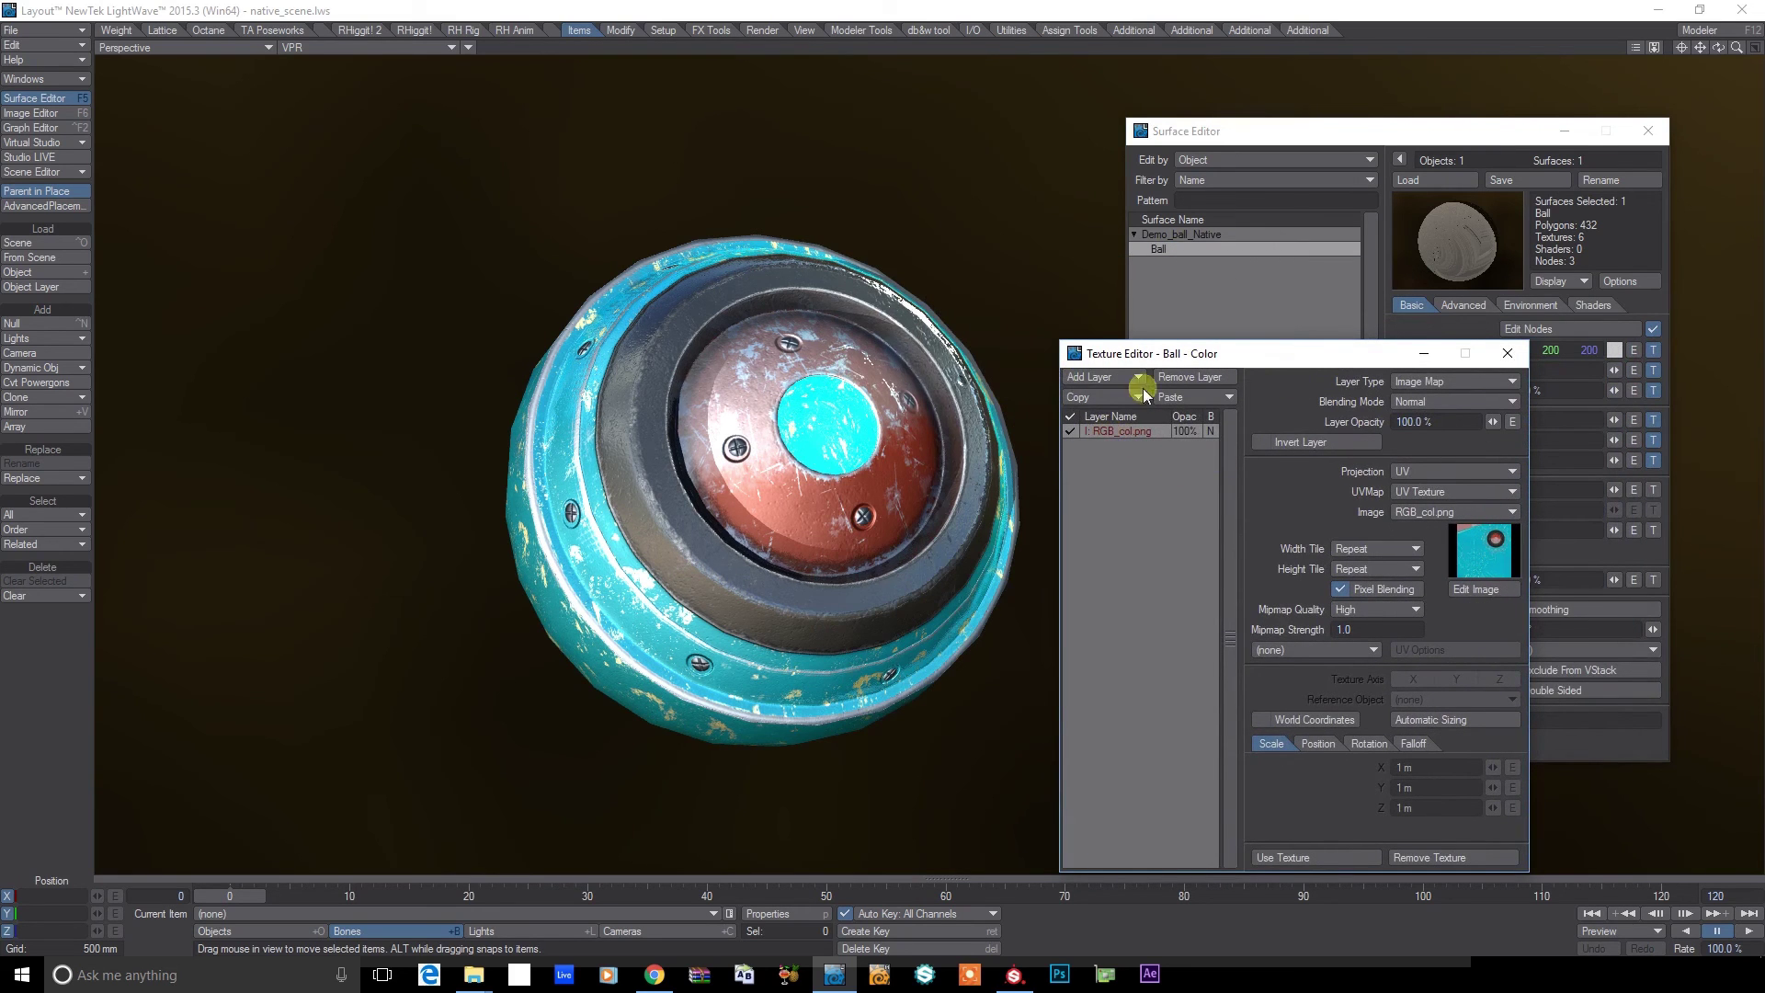
click(1103, 378)
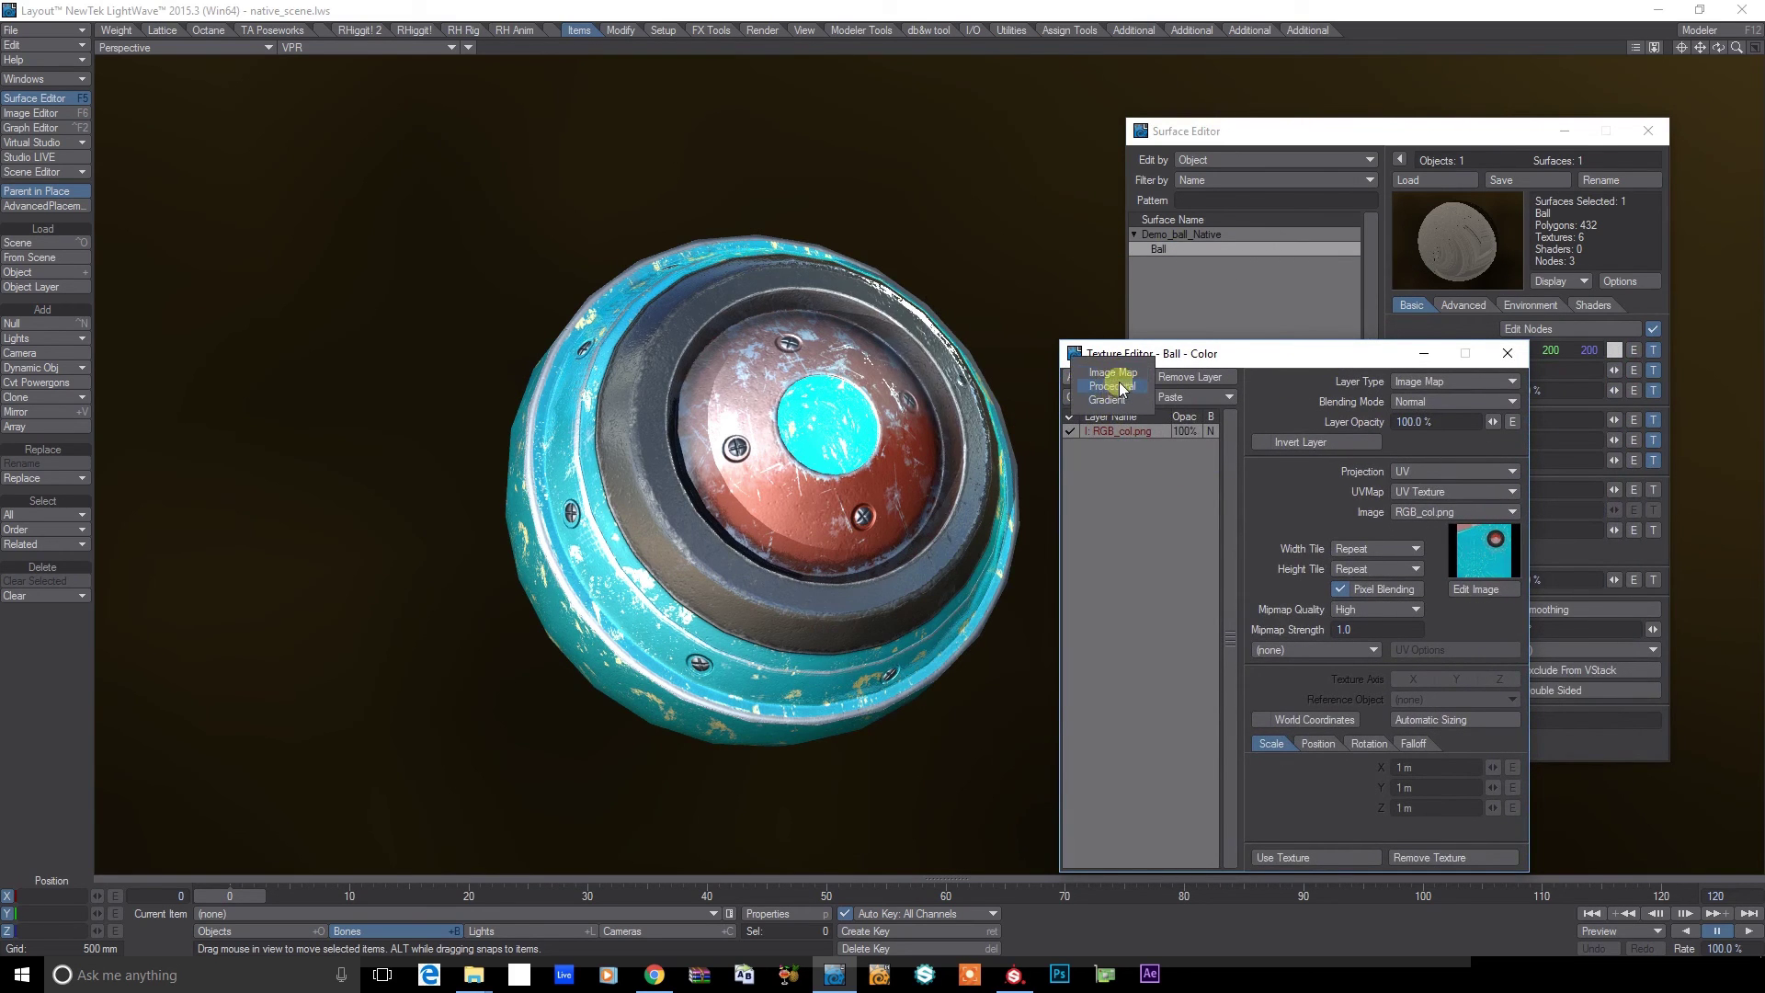
click(1112, 372)
click(1448, 472)
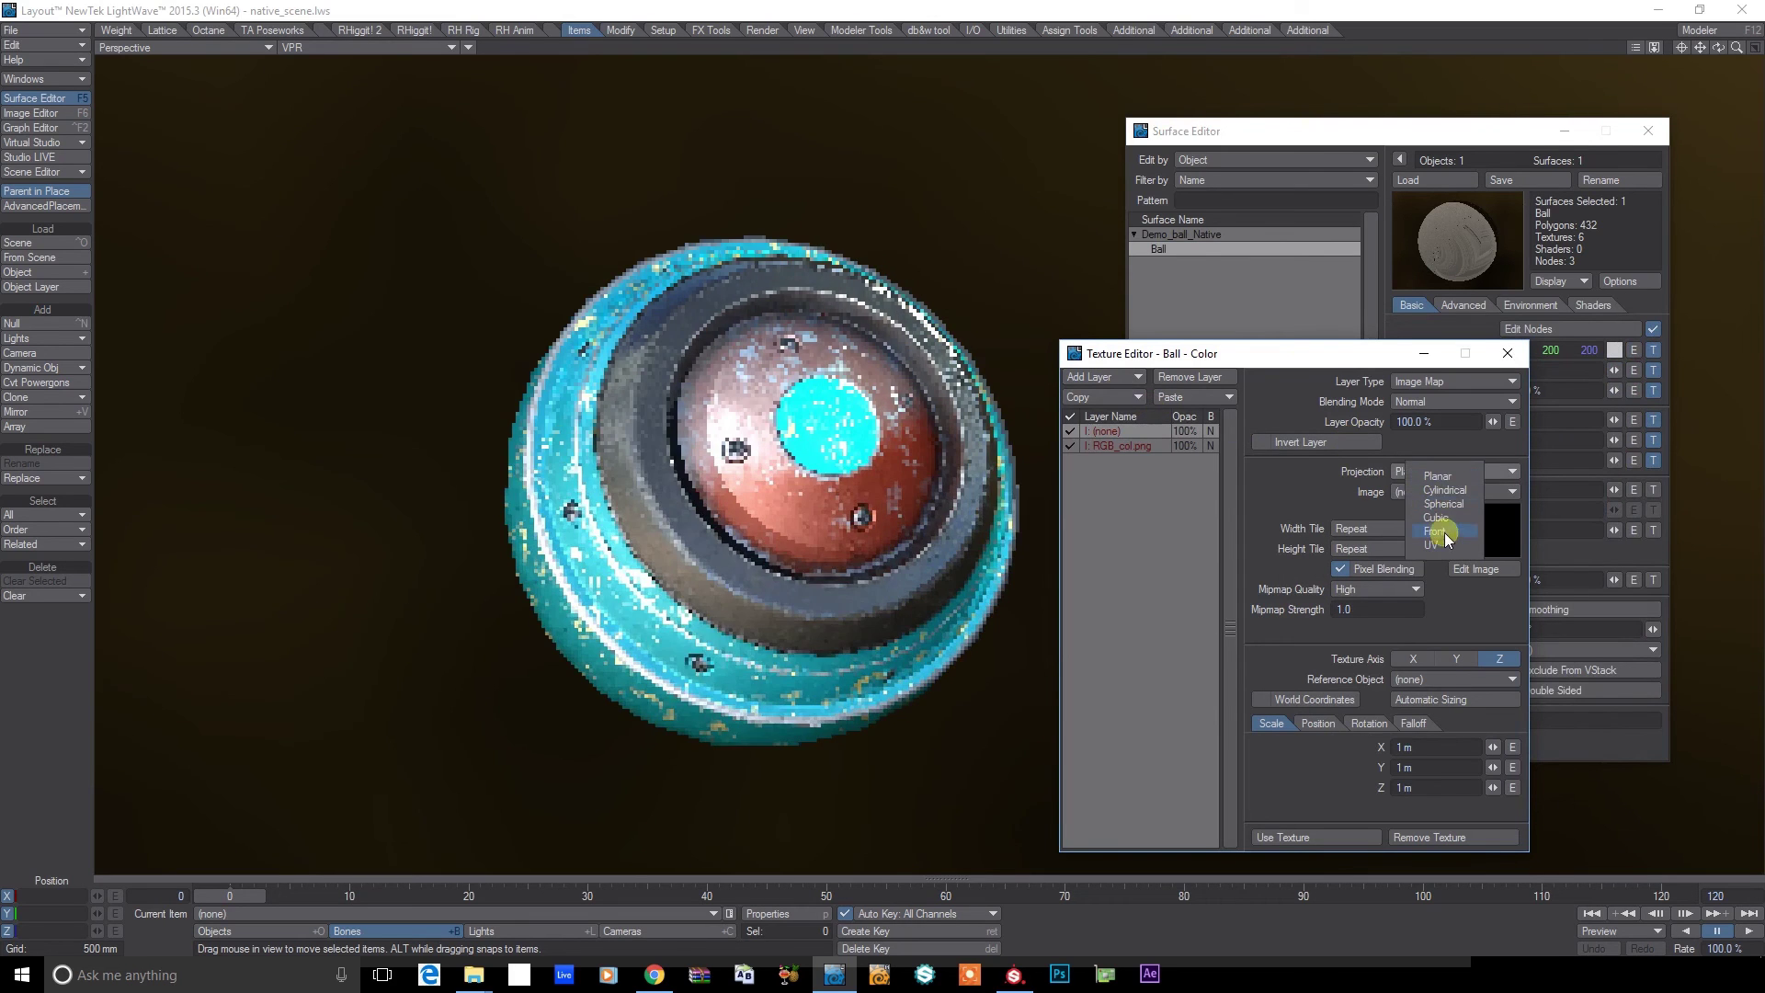
click(1448, 545)
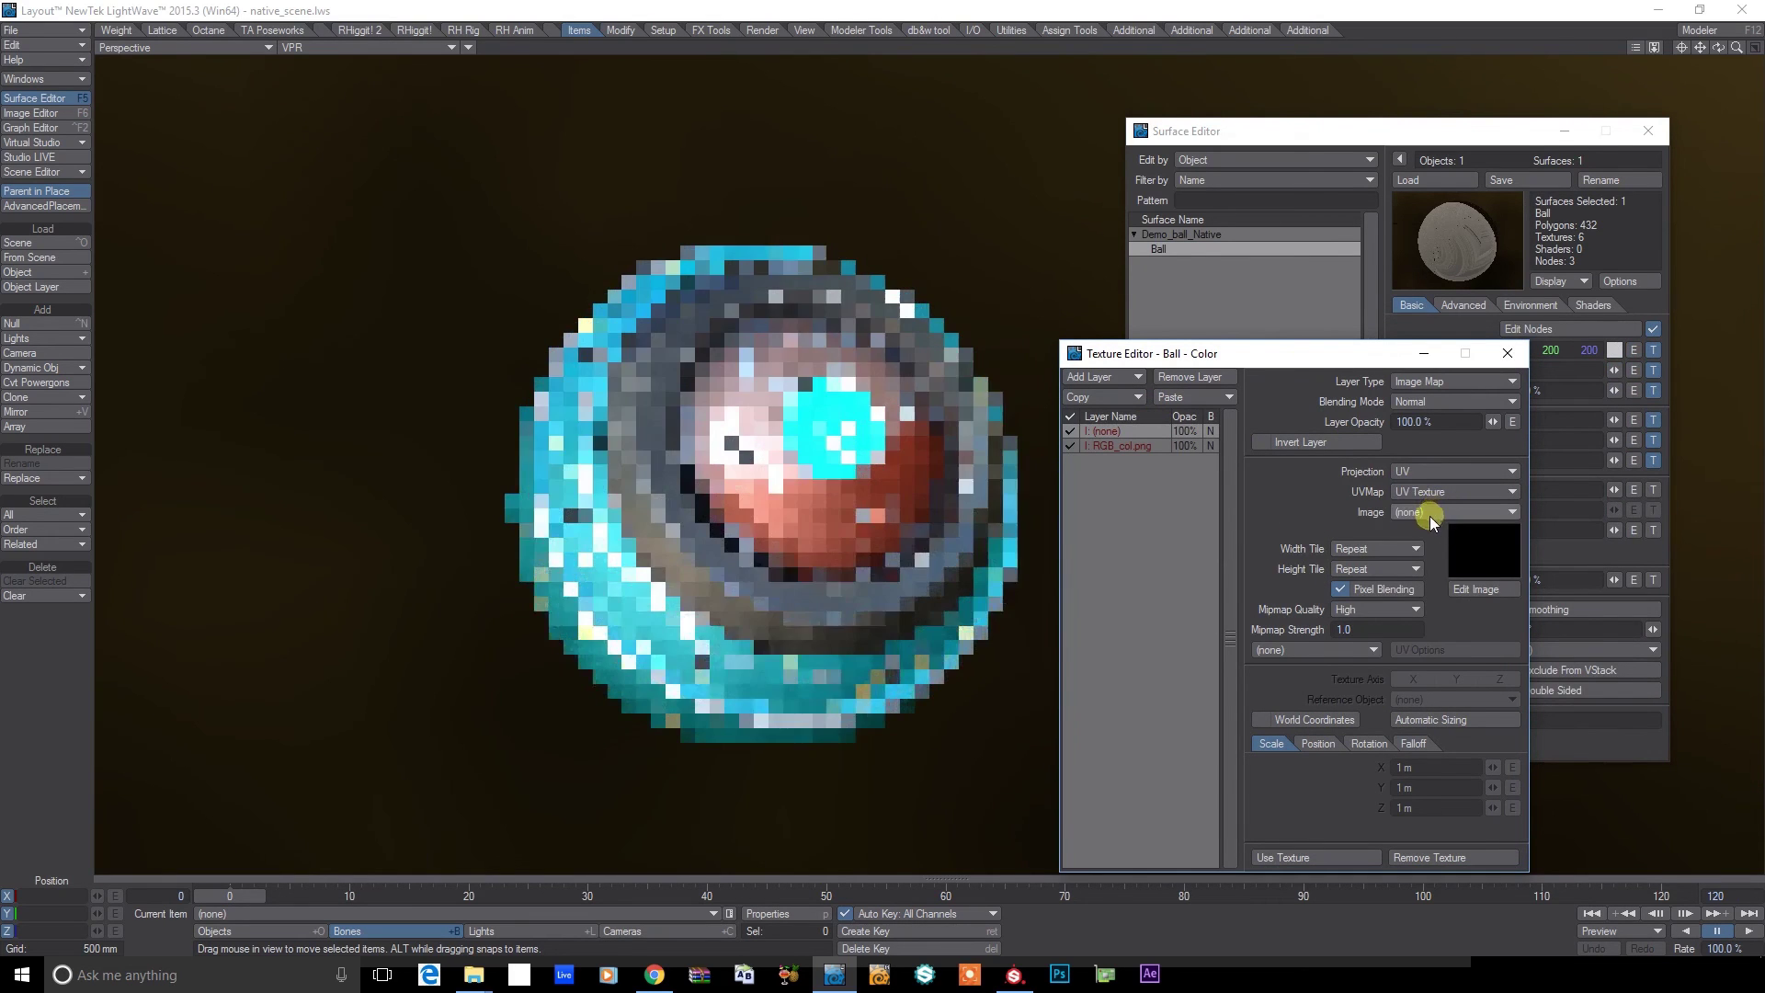
Assign Luminosity.png to the layer with PShop Screen blending, then close both editors
click(1431, 513)
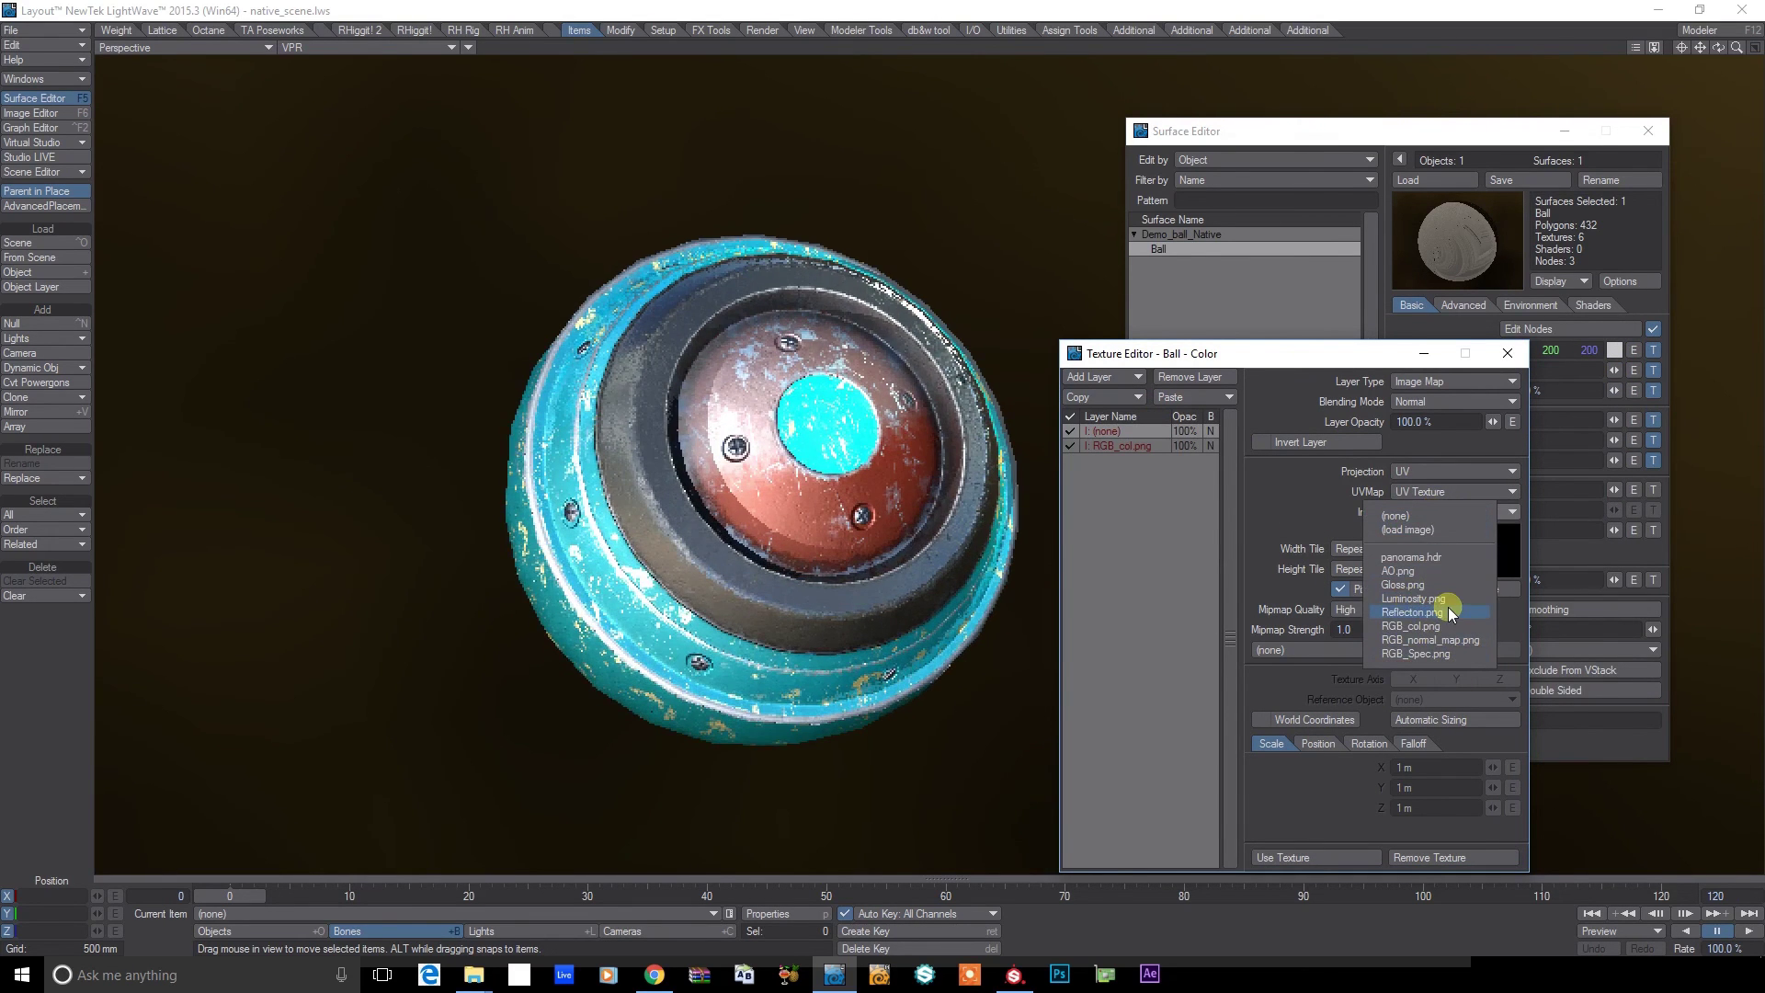
click(1446, 600)
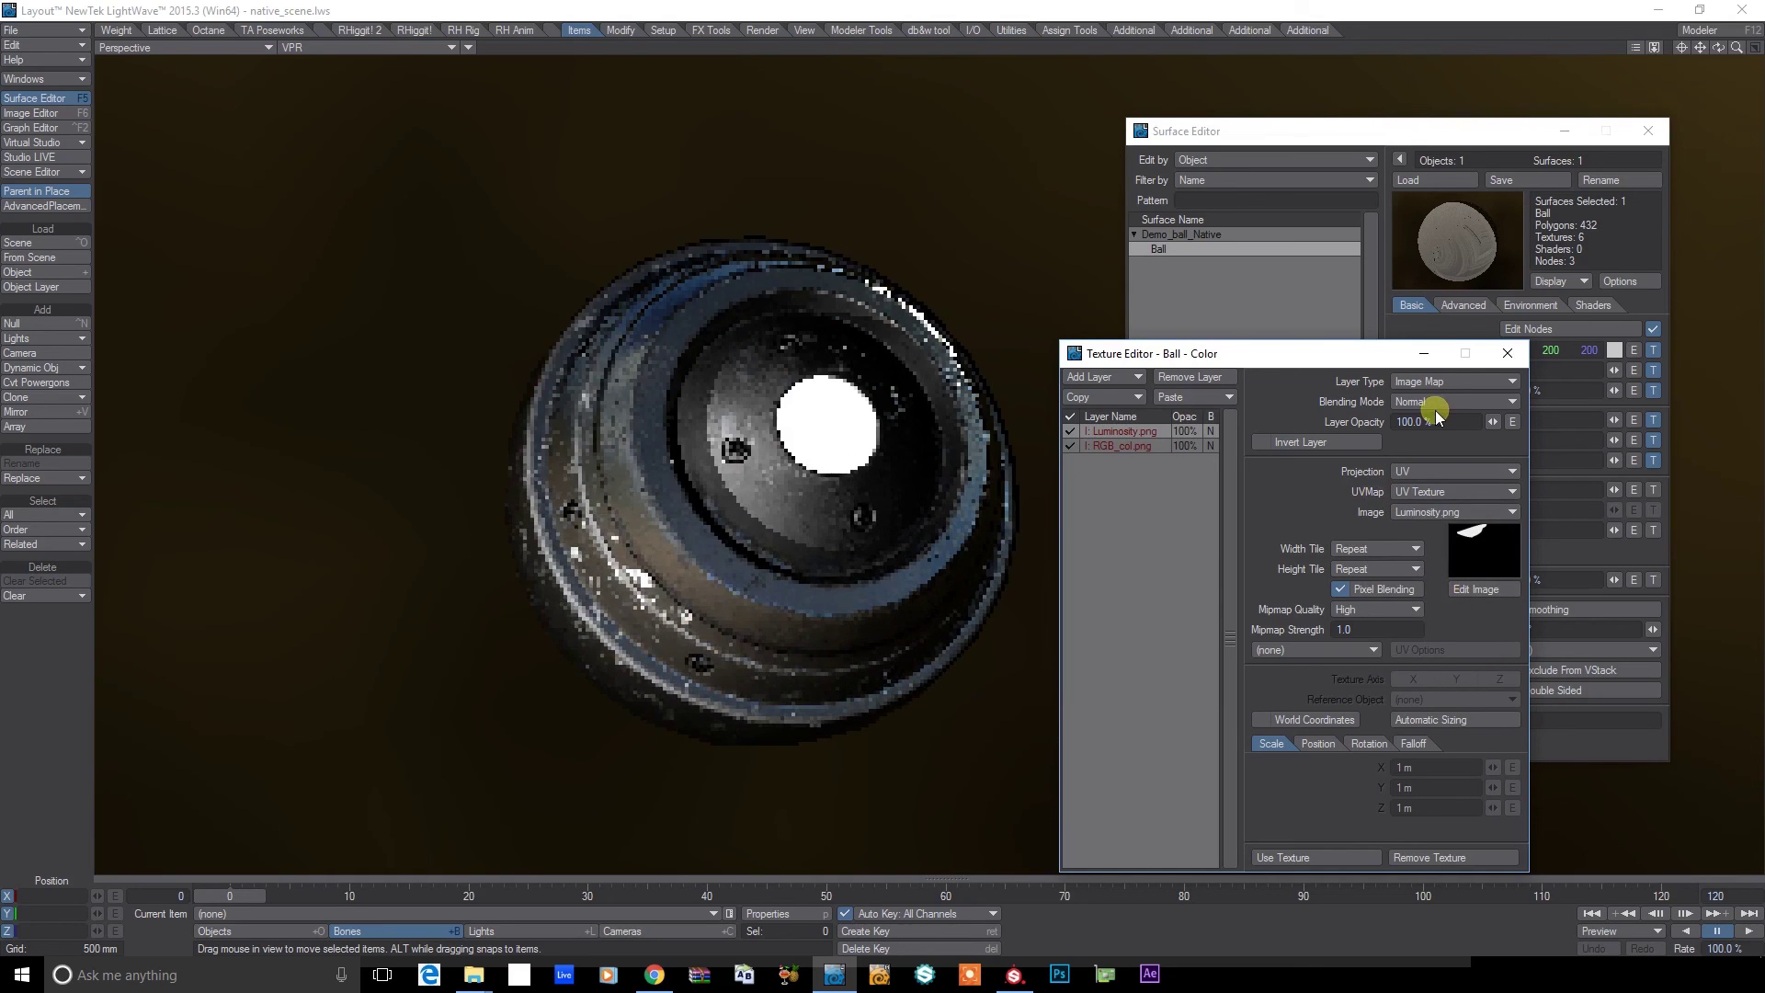
click(1437, 405)
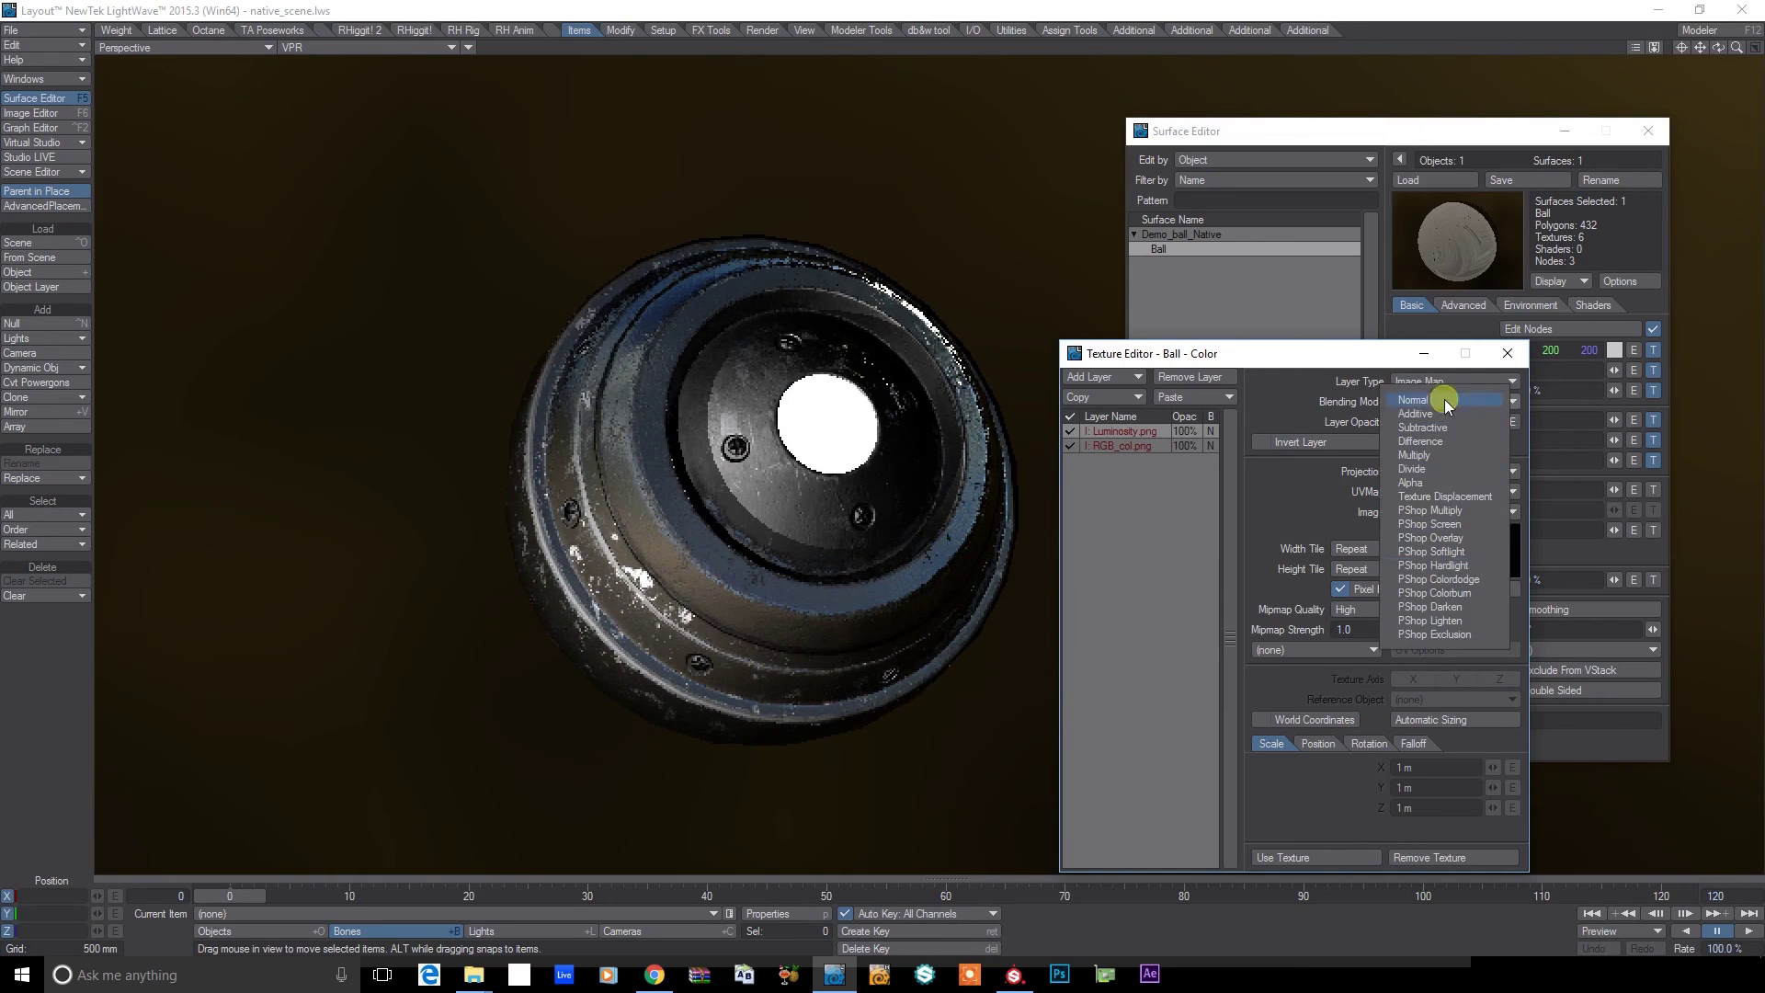
click(1422, 525)
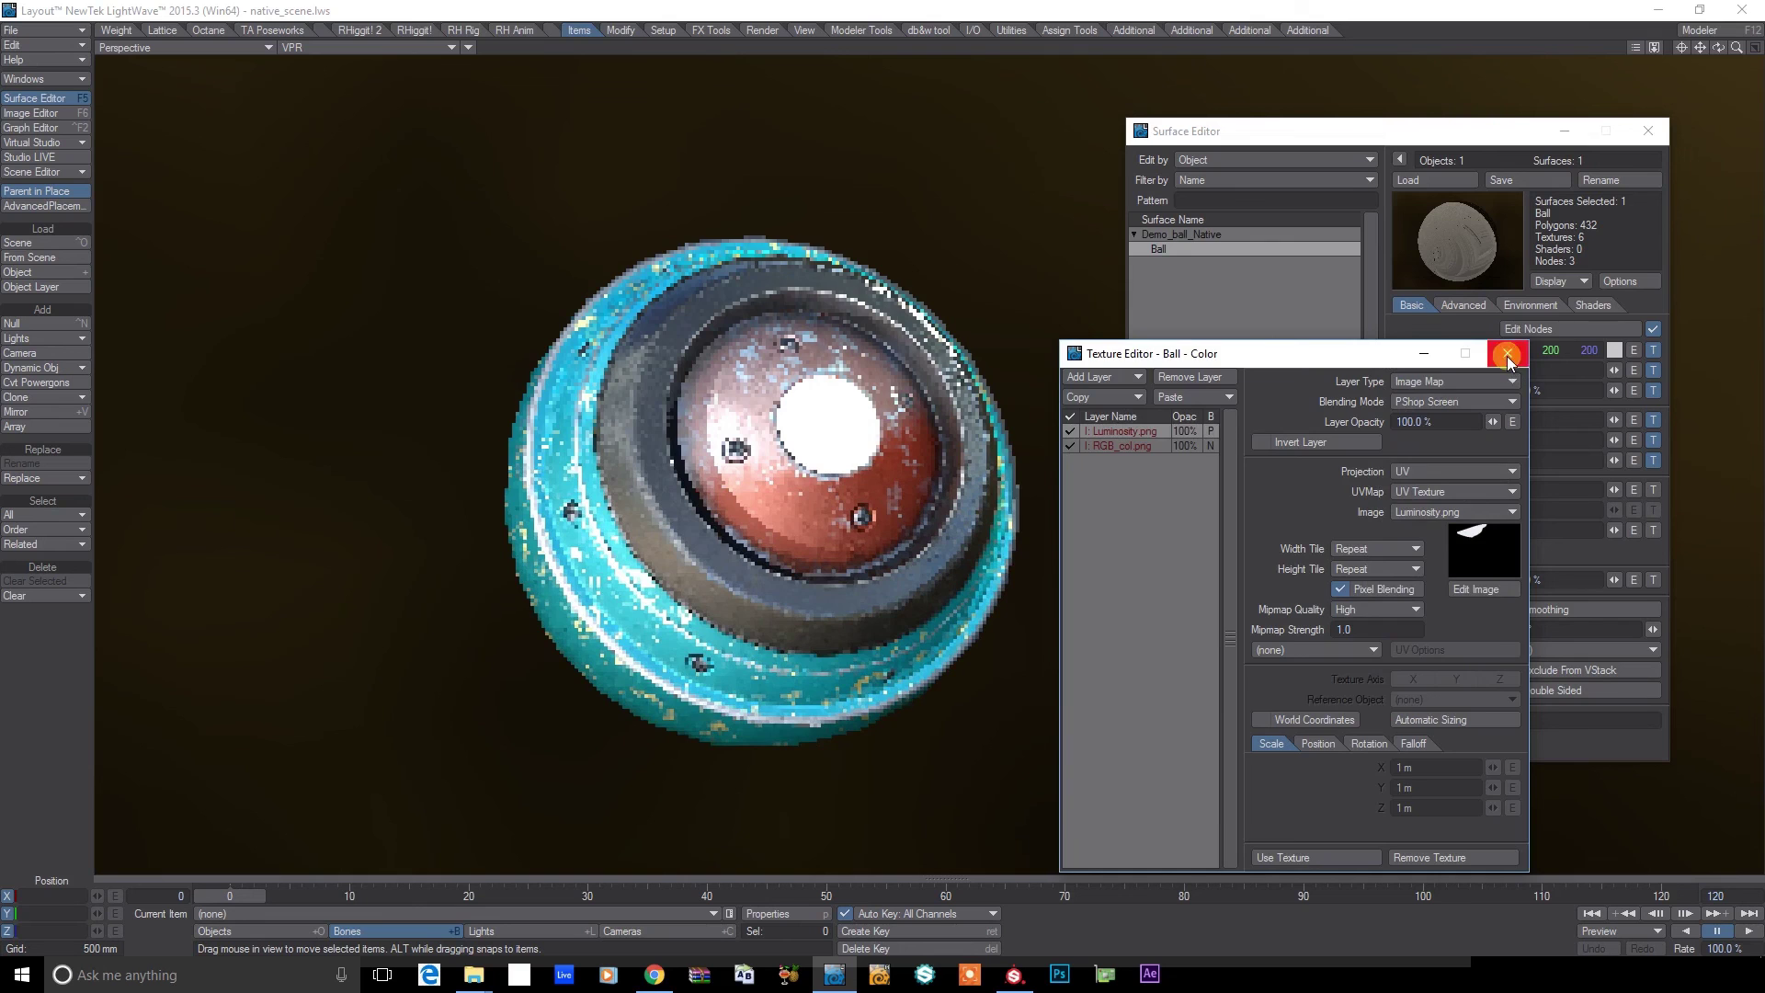
click(1508, 354)
click(1649, 131)
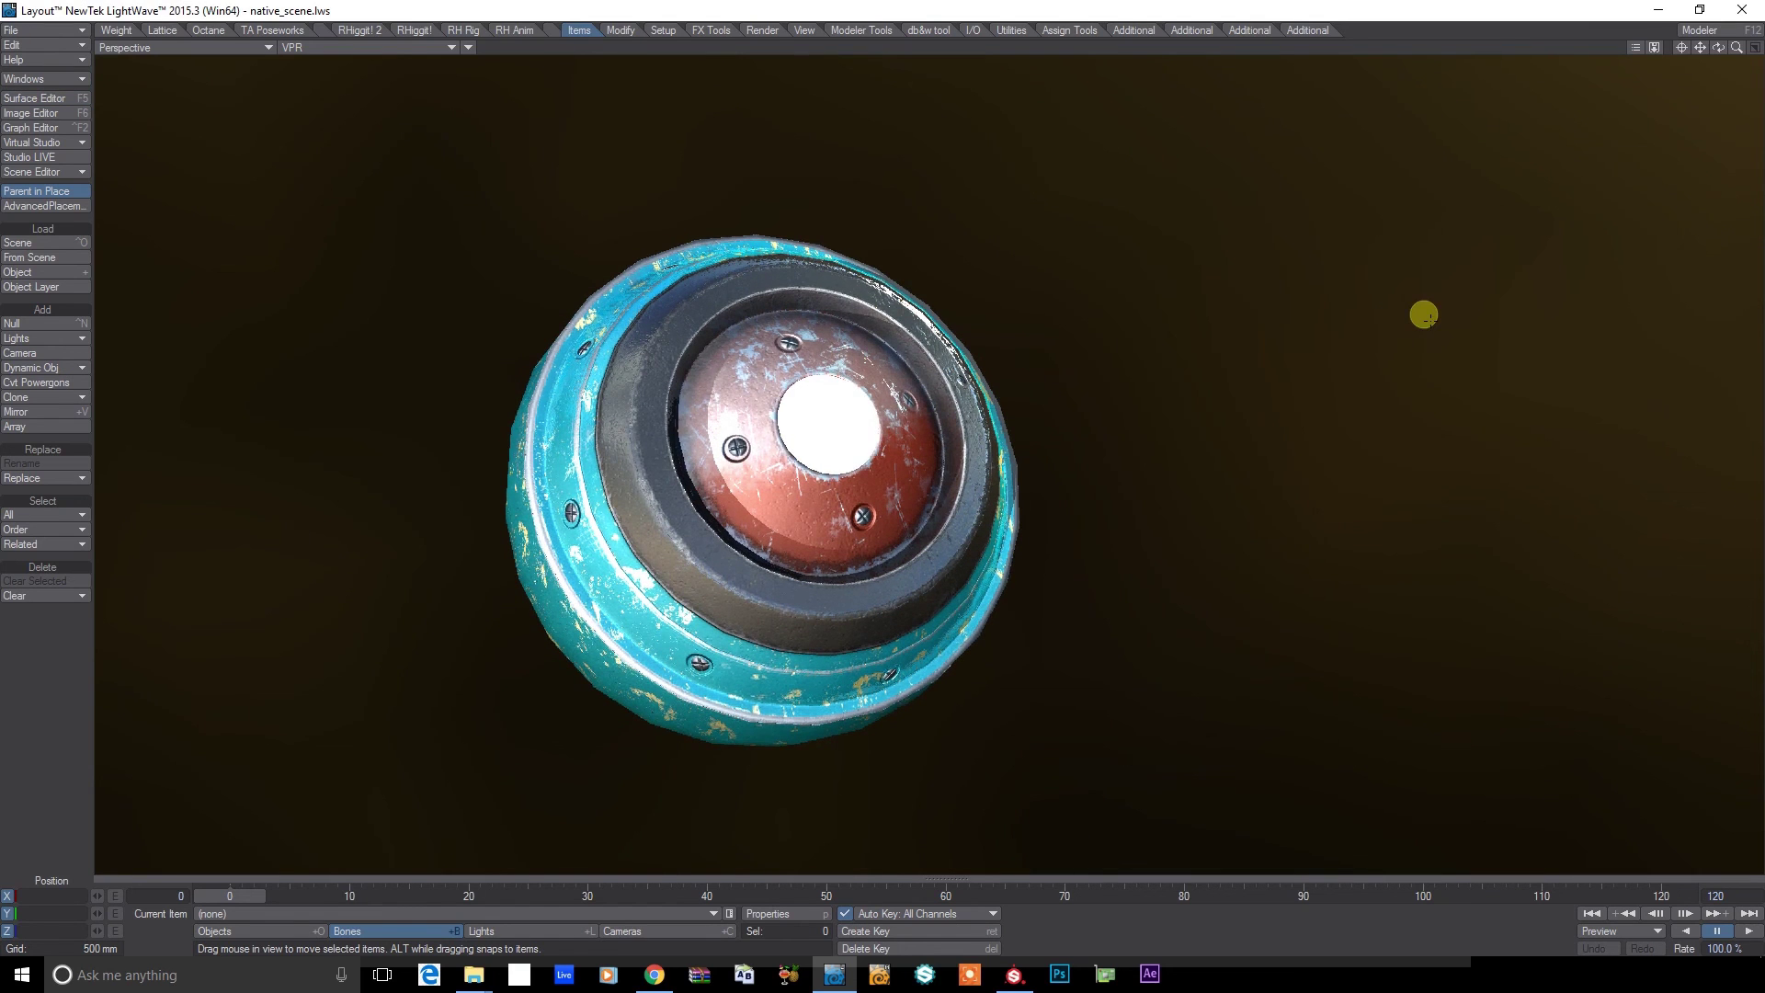
alt+drag(876, 470, 823, 529)
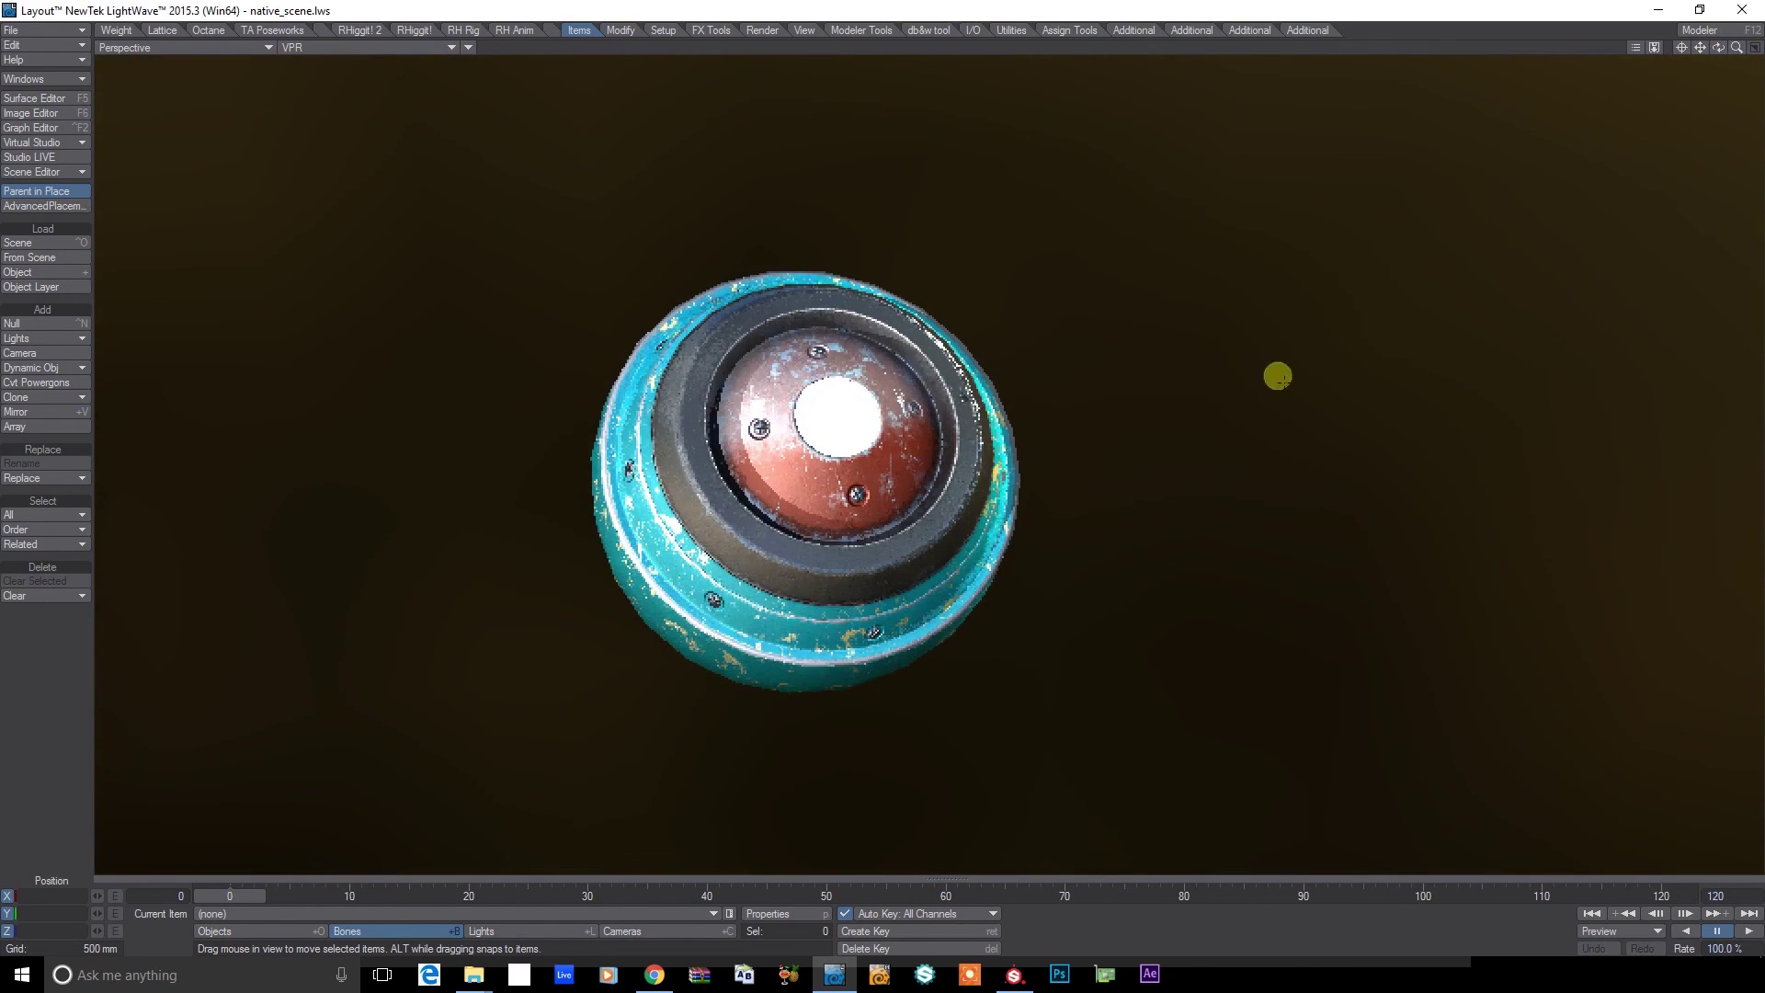
click(1011, 980)
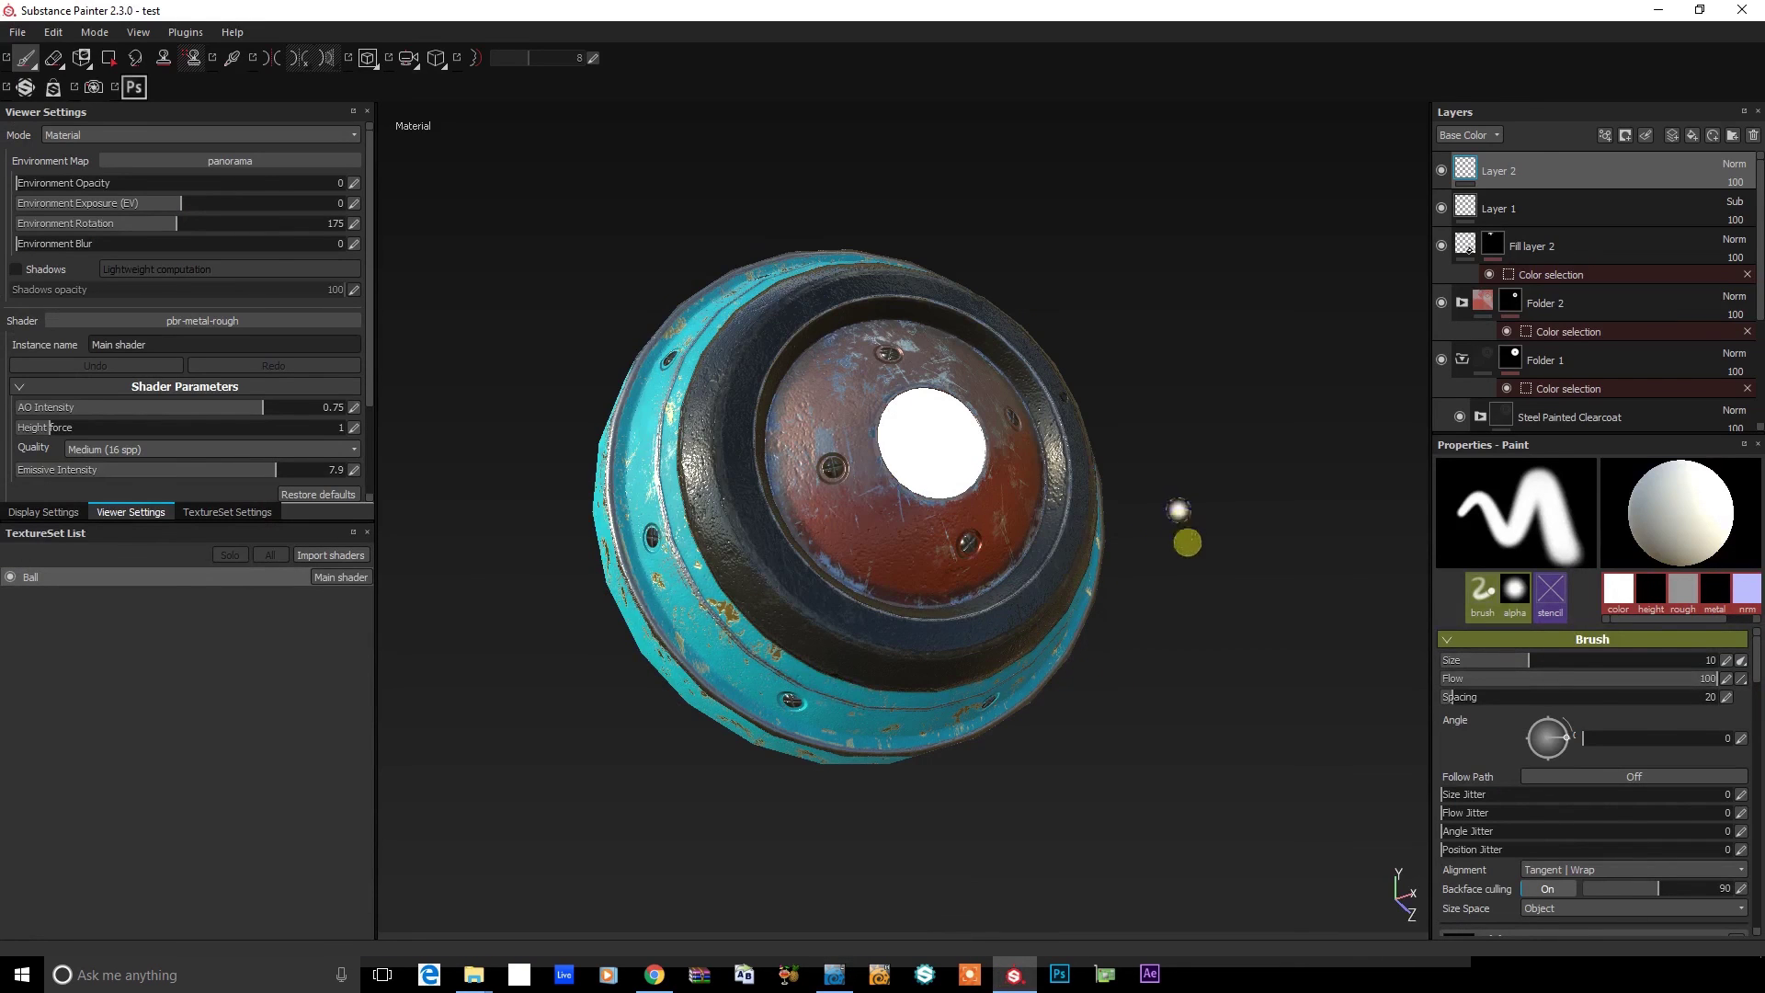
mouse_move(1092, 773)
alt+mouse_down()
mouse_move(922, 614)
mouse_move(1131, 614)
mouse_move(1060, 718)
alt+mouse_up()
click(834, 976)
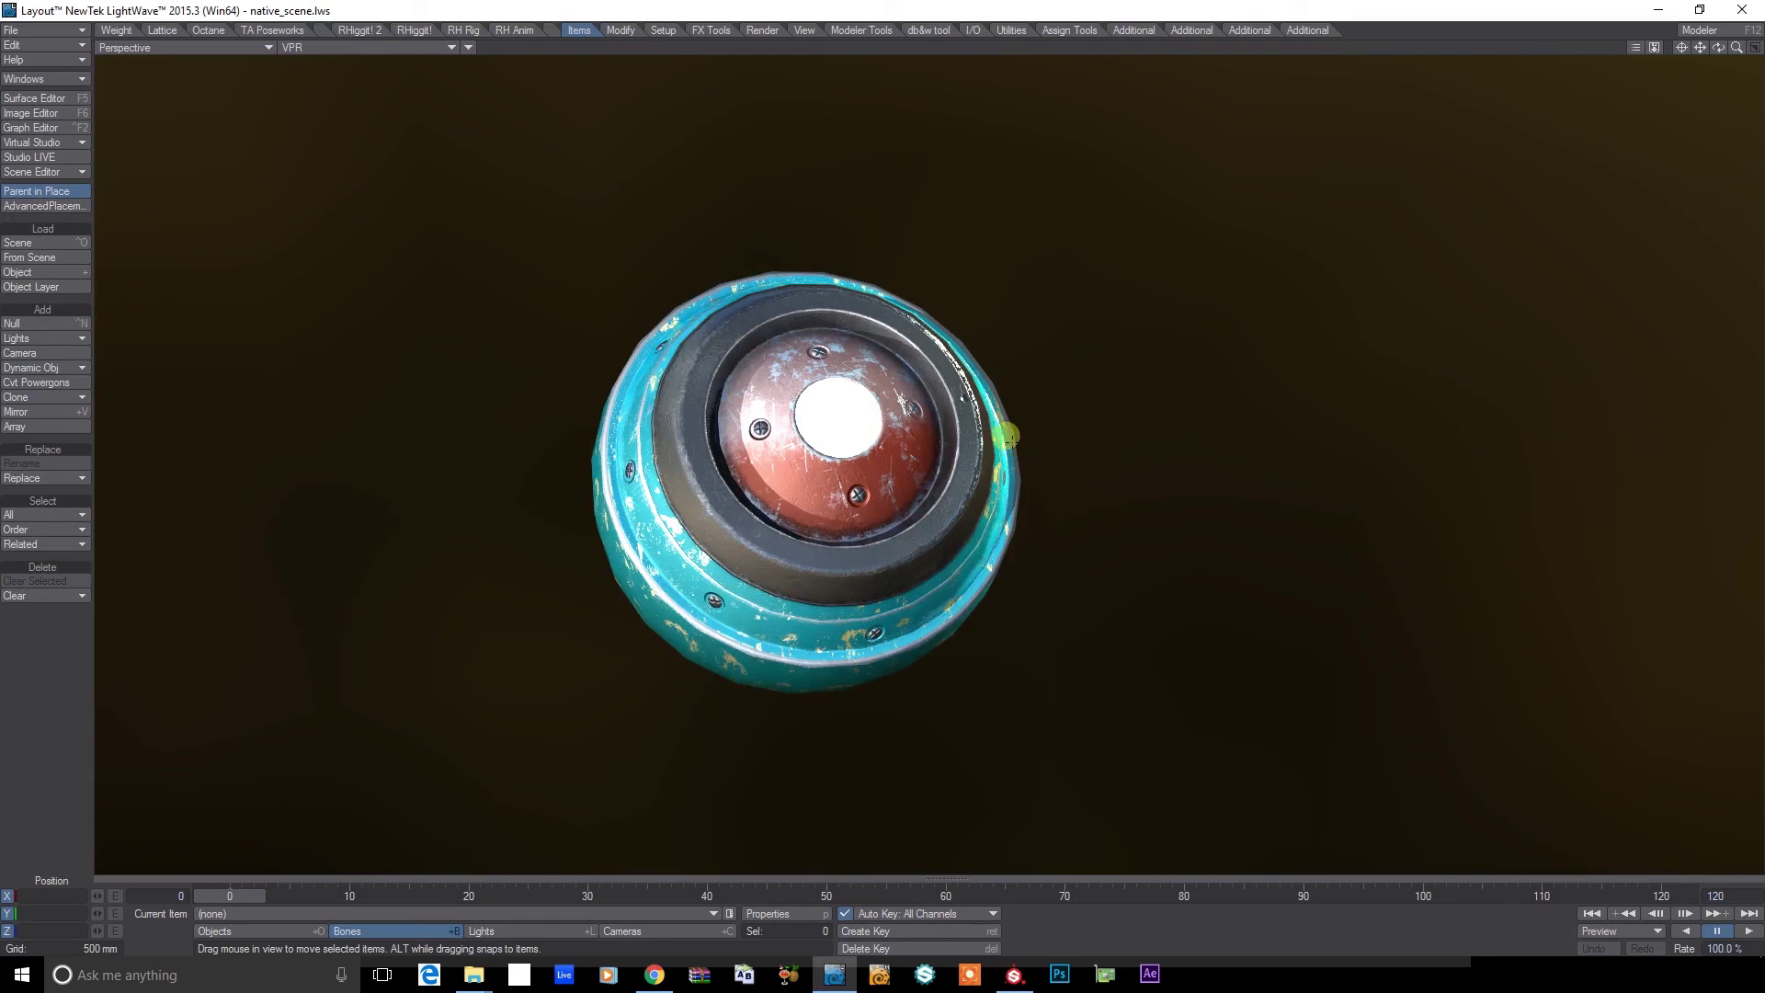